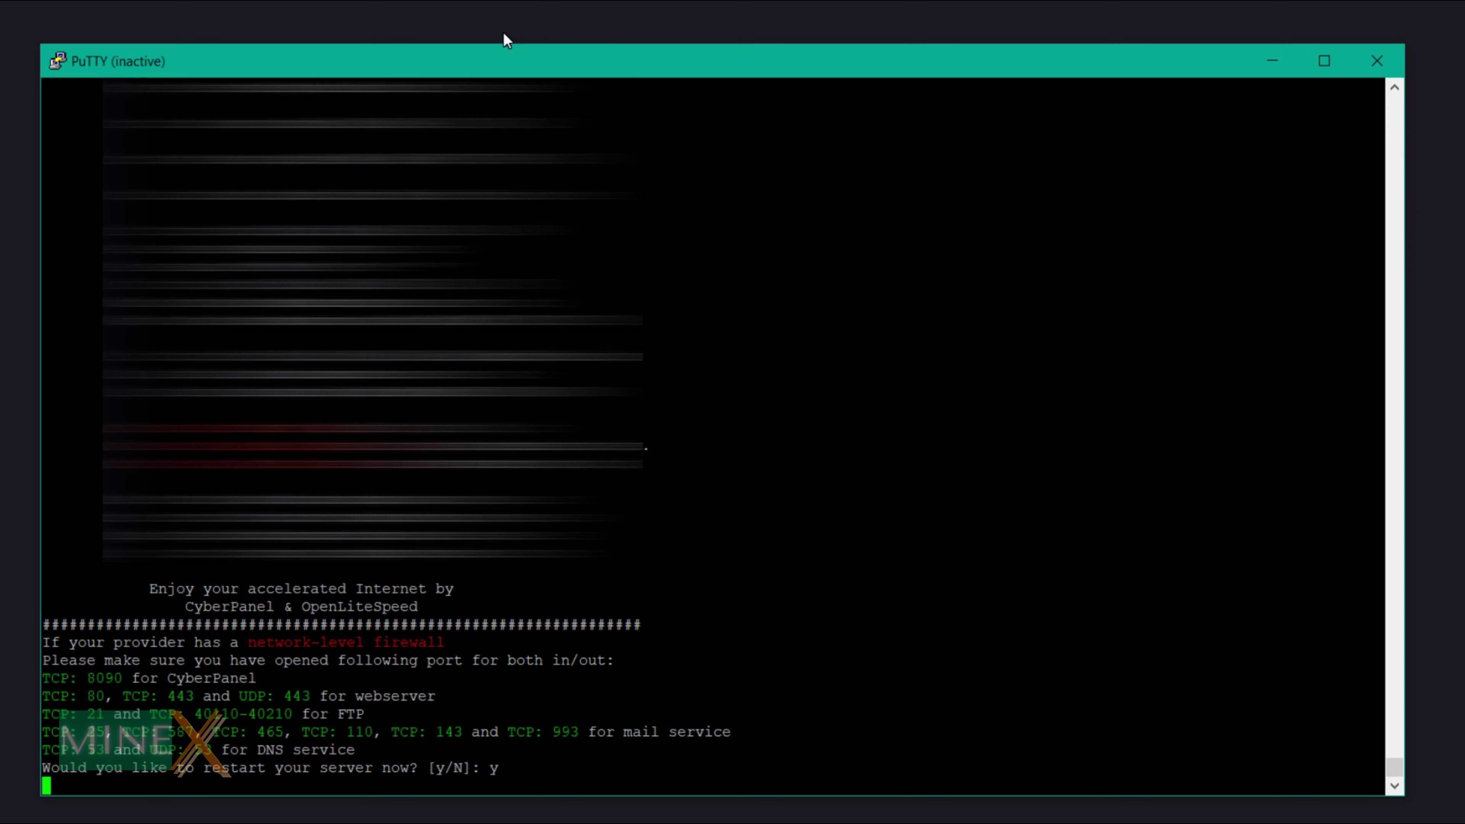
- Restart the disconnected PuTTY session and log in as ubuntu
right_click(509, 58)
left_click(655, 264)
type("ubuntu")
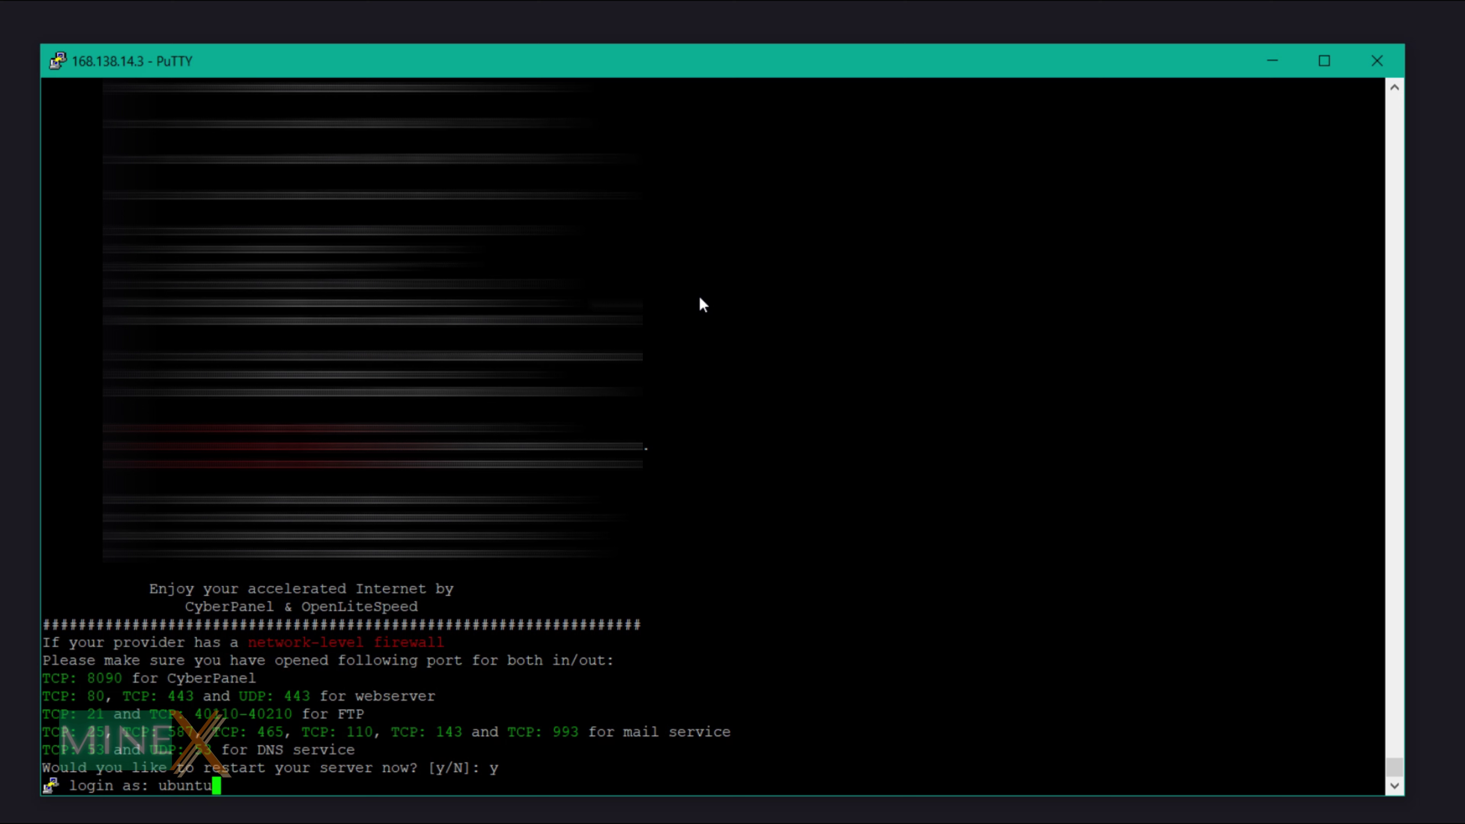
key("Return")
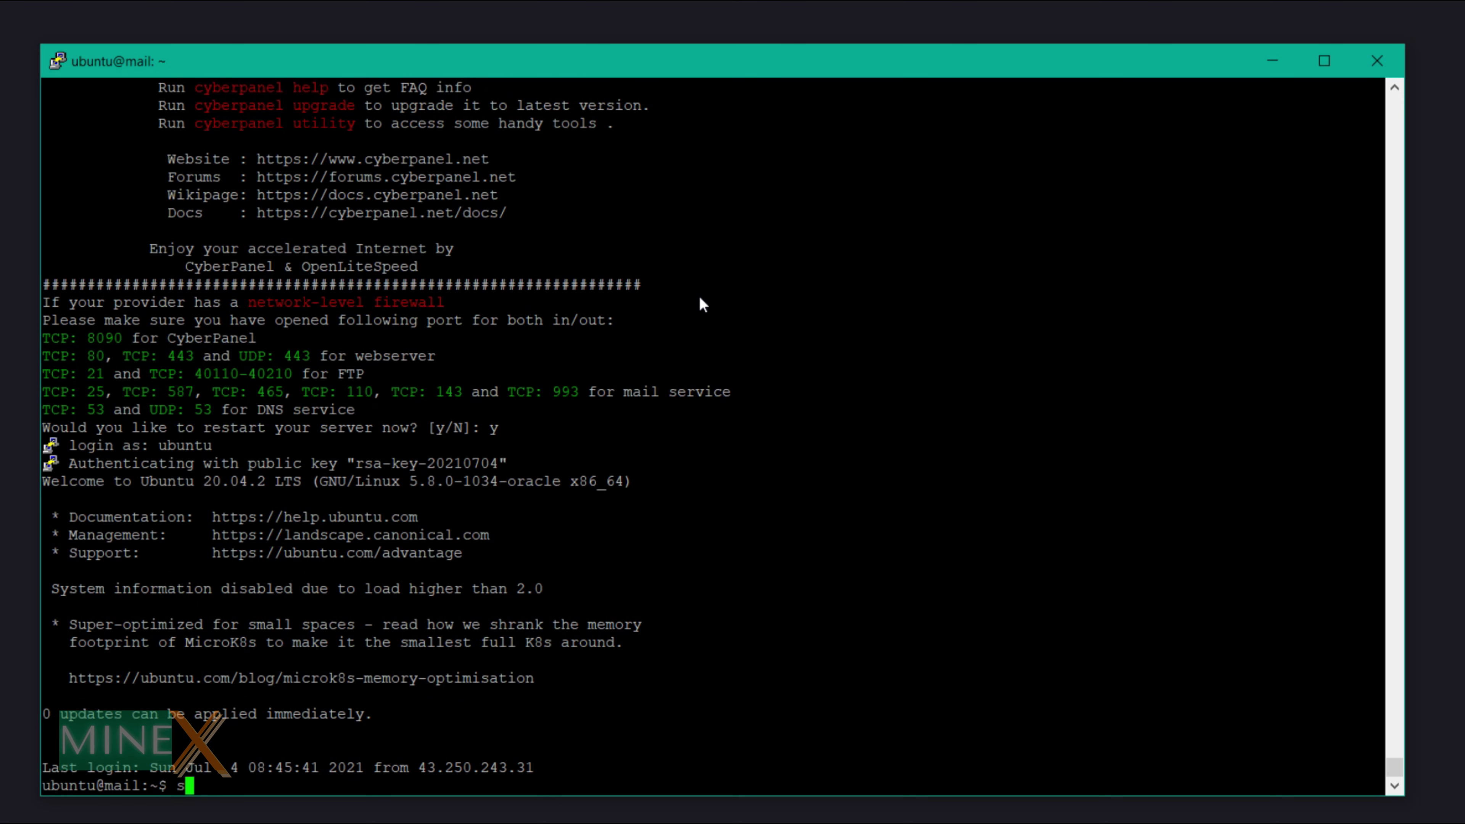
- Become root with sudo -i, run the iptables ACCEPT-and-flush command, and retry the CyberPanel login page
type("sudo -i")
key("Return")
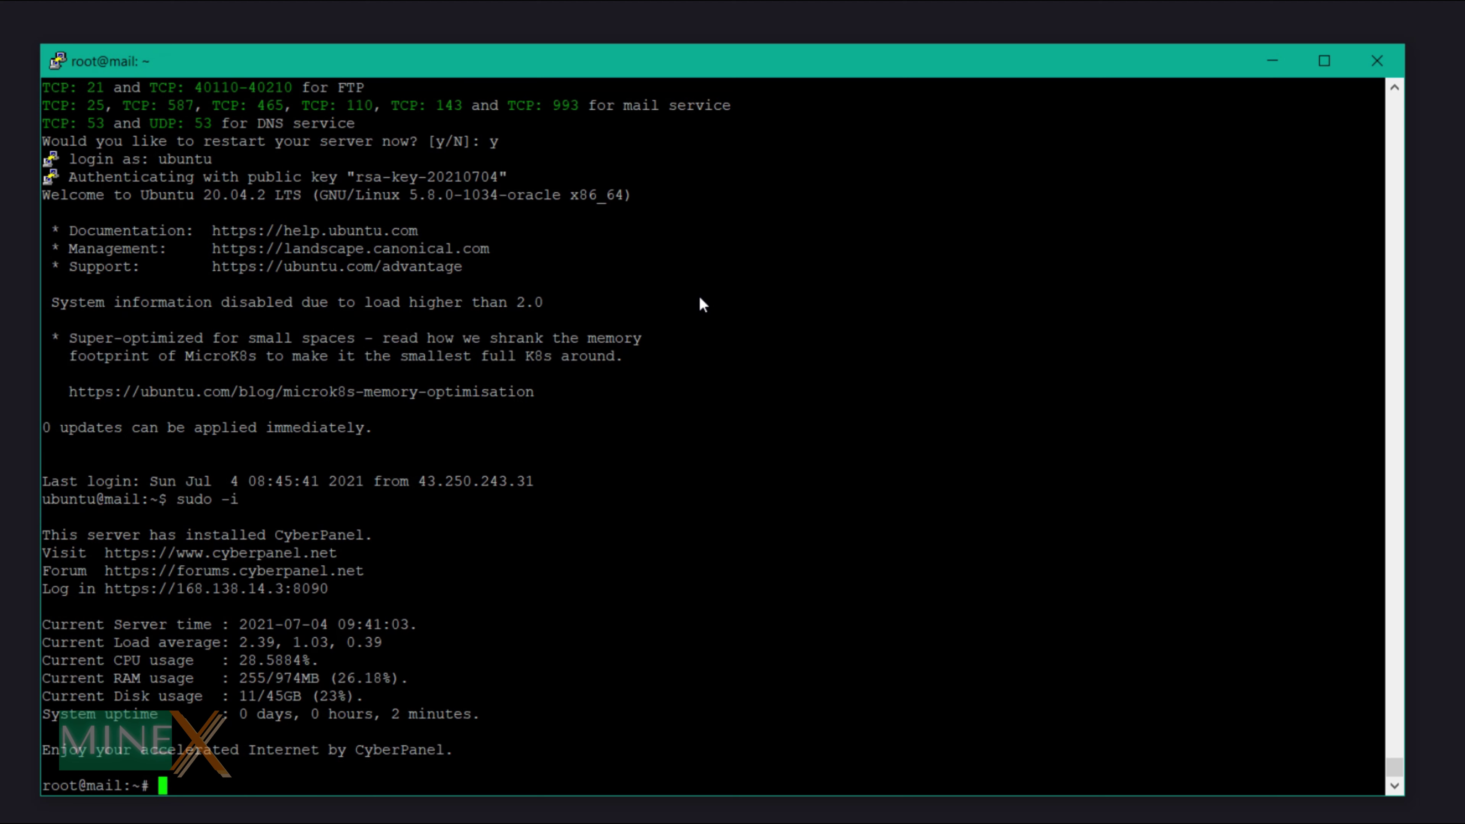
right_click(448, 595)
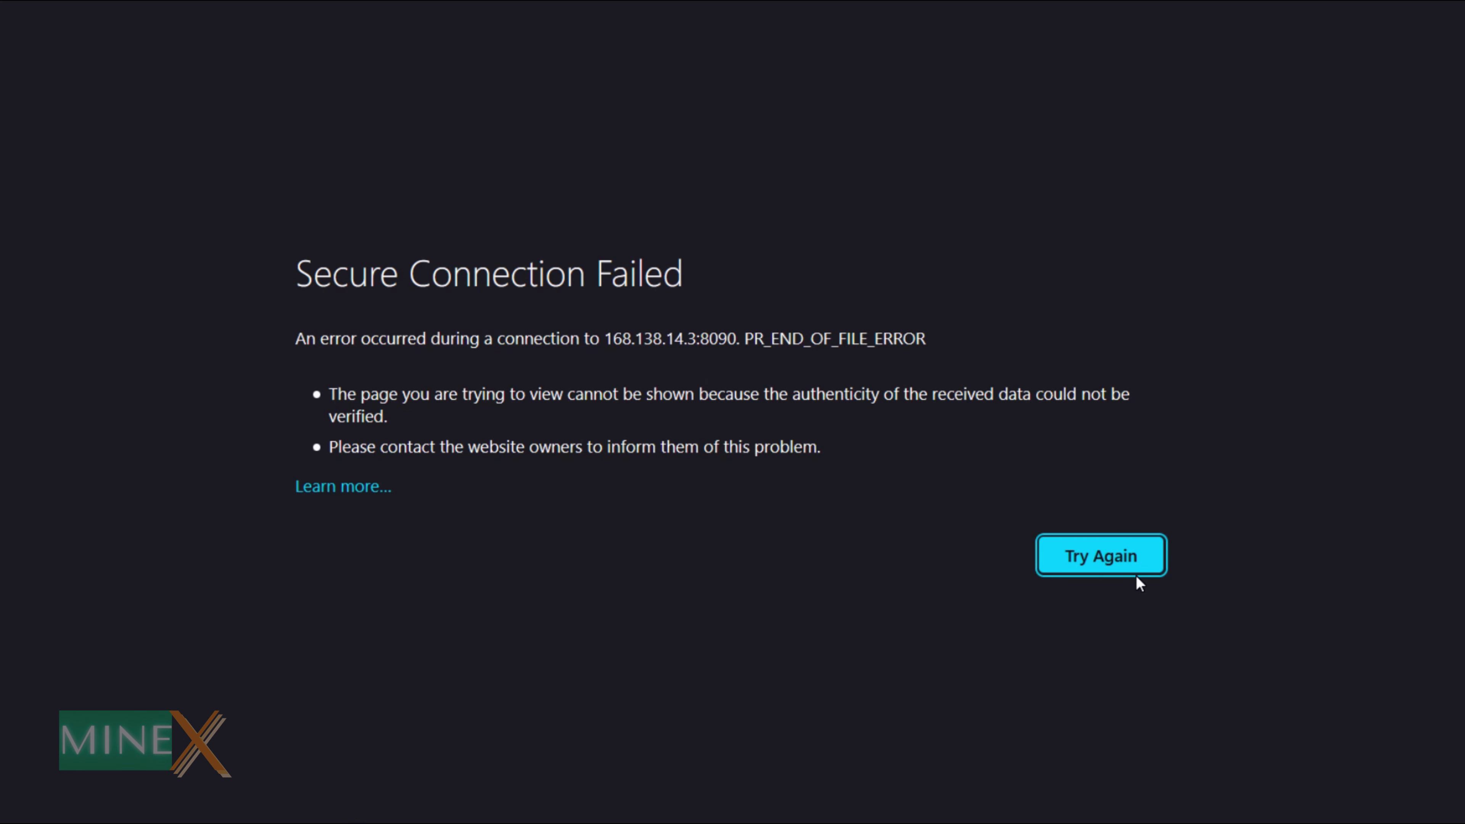
left_click(1110, 565)
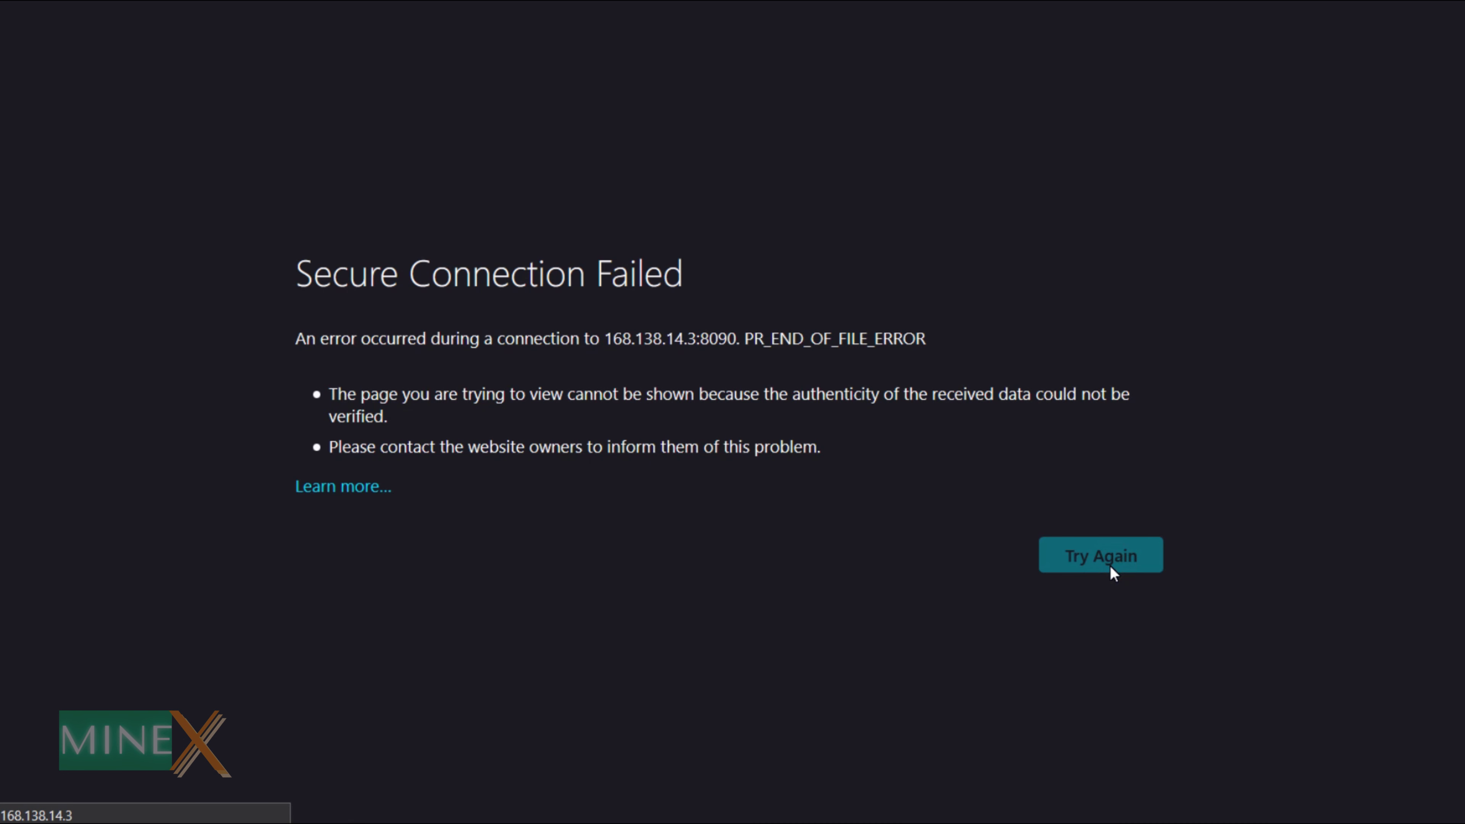
- Accept the self-signed certificate risk to reach the CyberPanel login page
left_click(1106, 556)
scroll(689, 630, "down", 3)
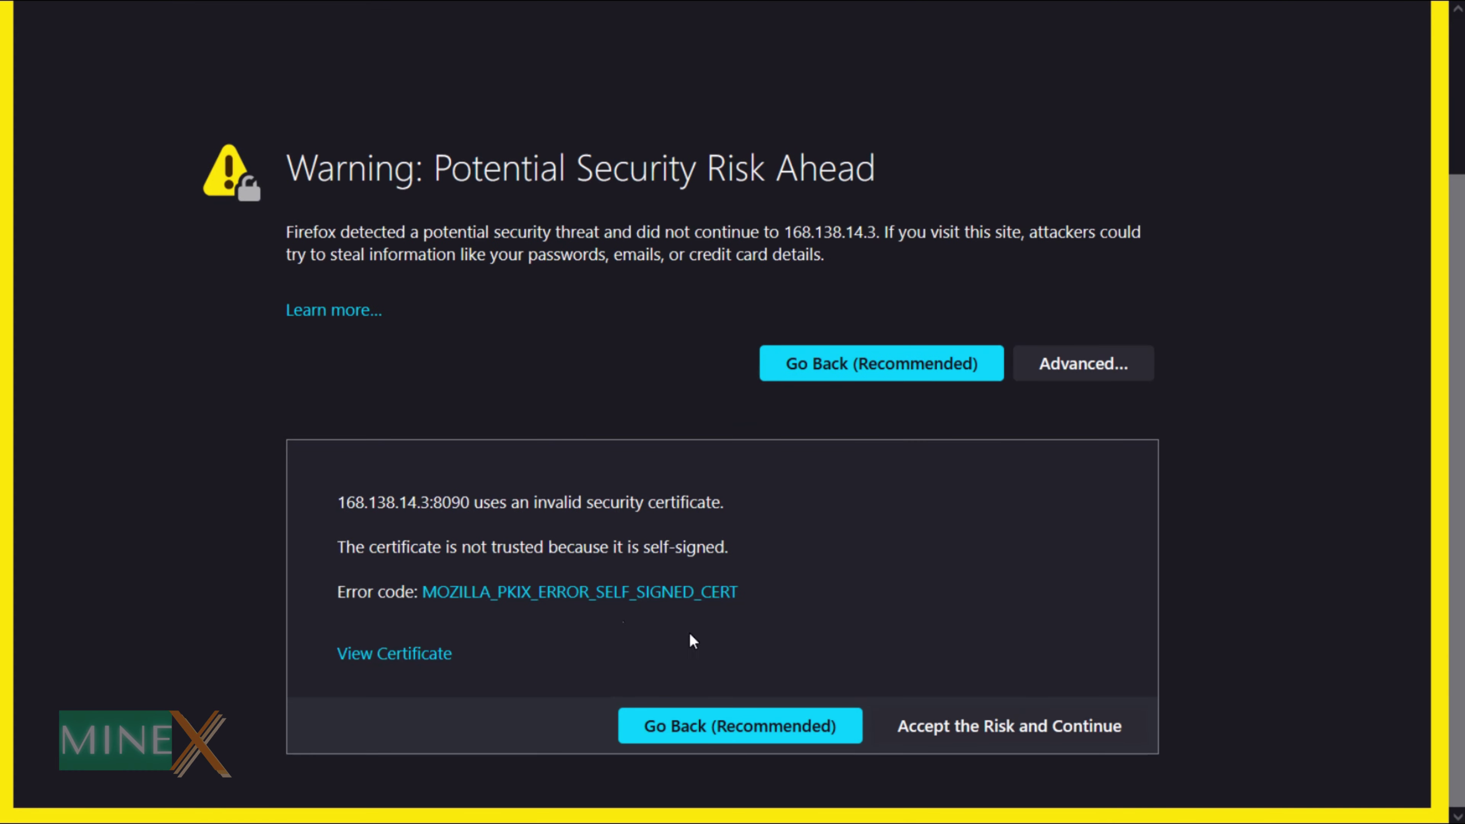
left_click(1010, 726)
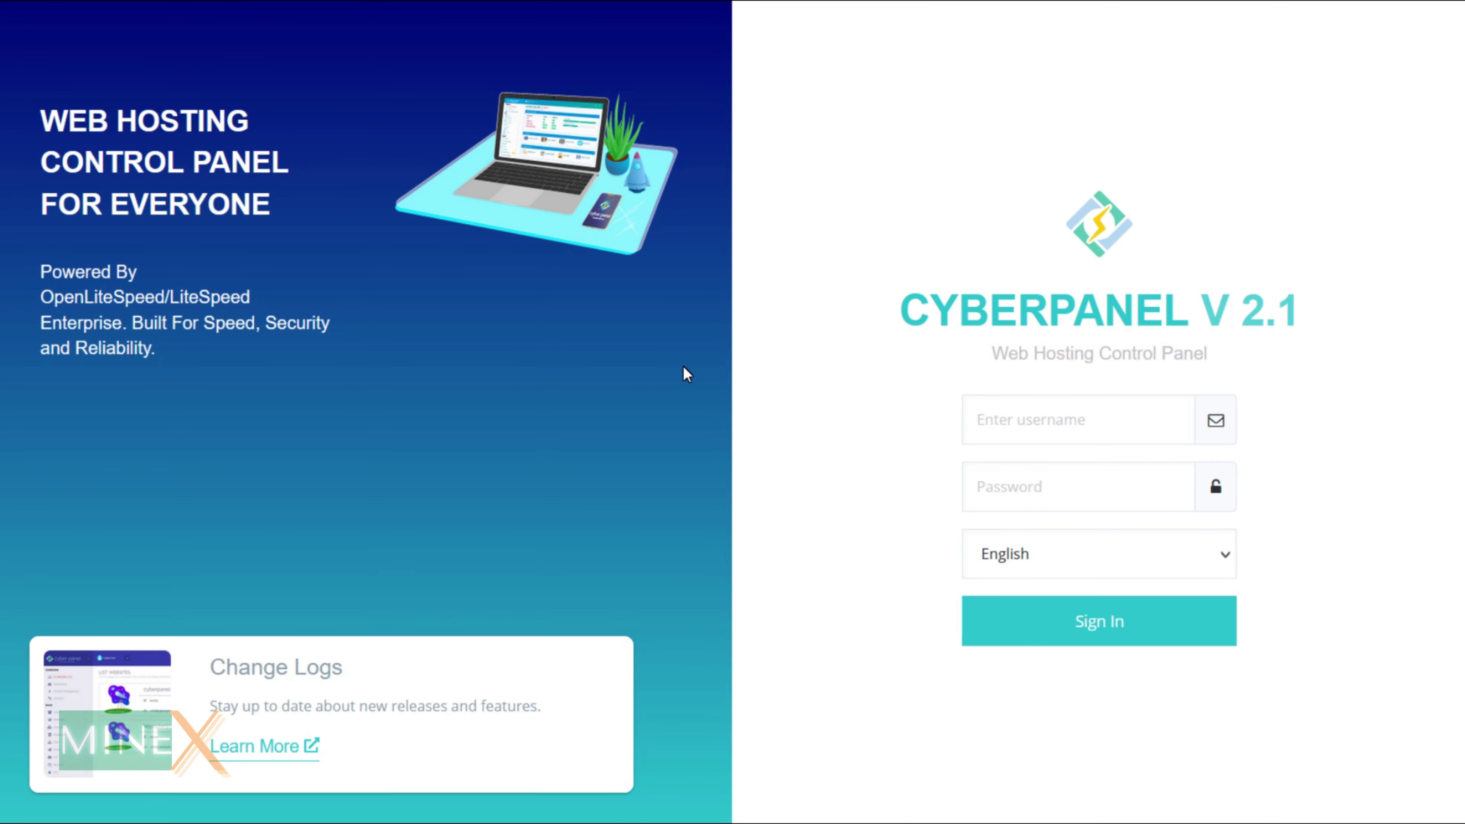
- Sign in as admin with the account password and decline saving the login
left_click(1083, 404)
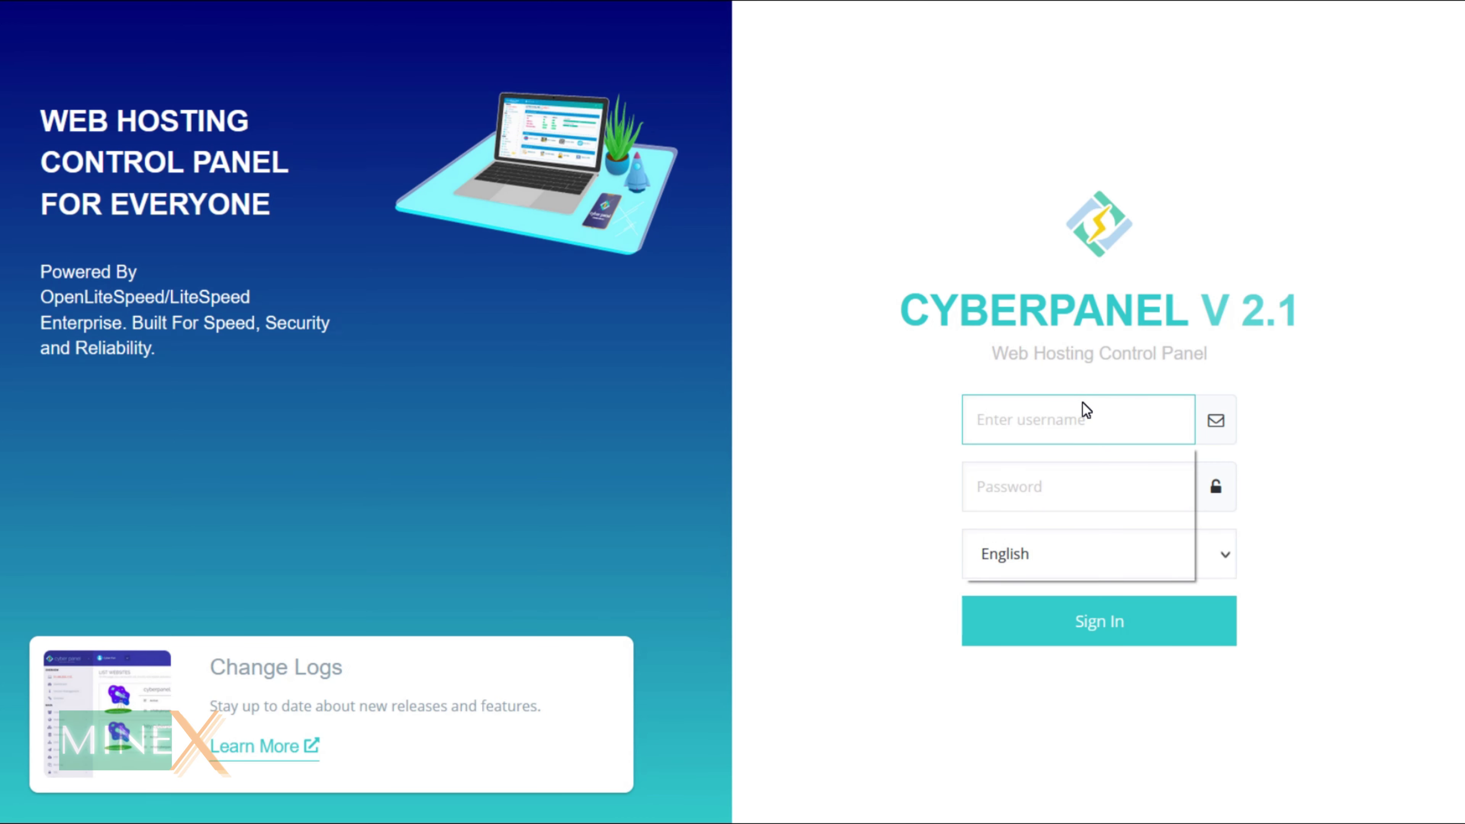
type("admin")
left_click(1035, 490)
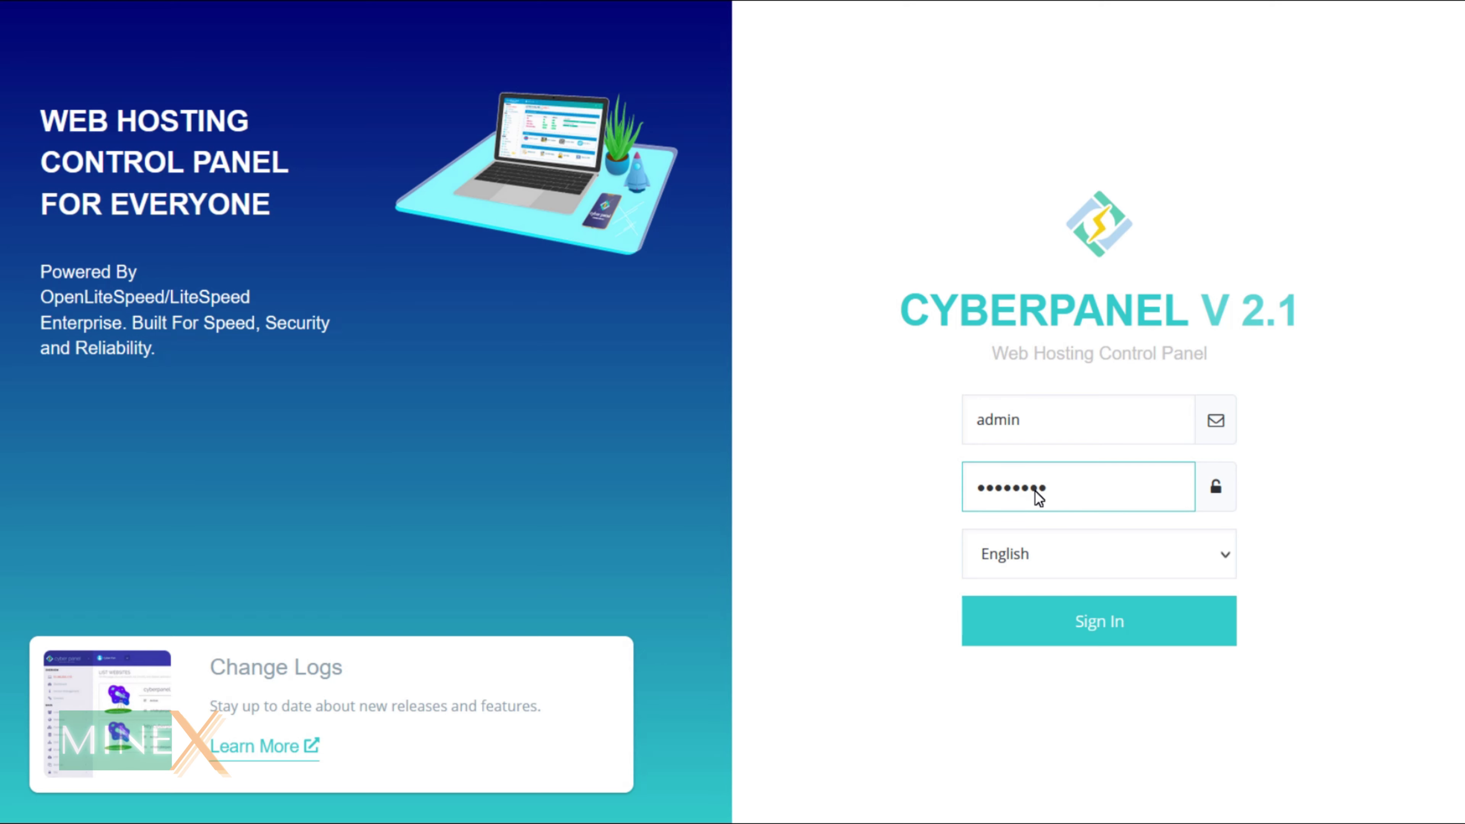
type("••")
left_click(1122, 610)
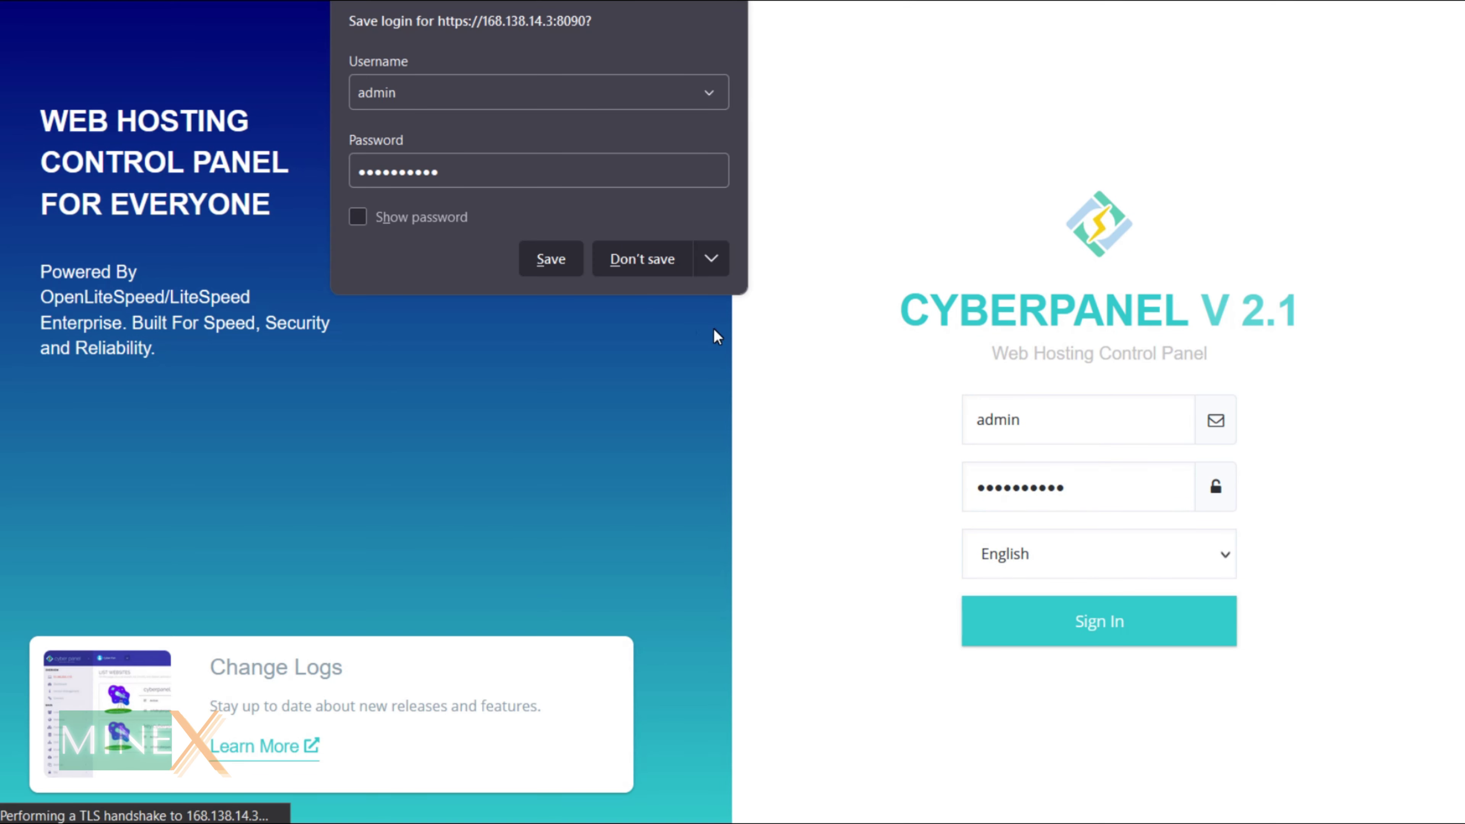
left_click(699, 340)
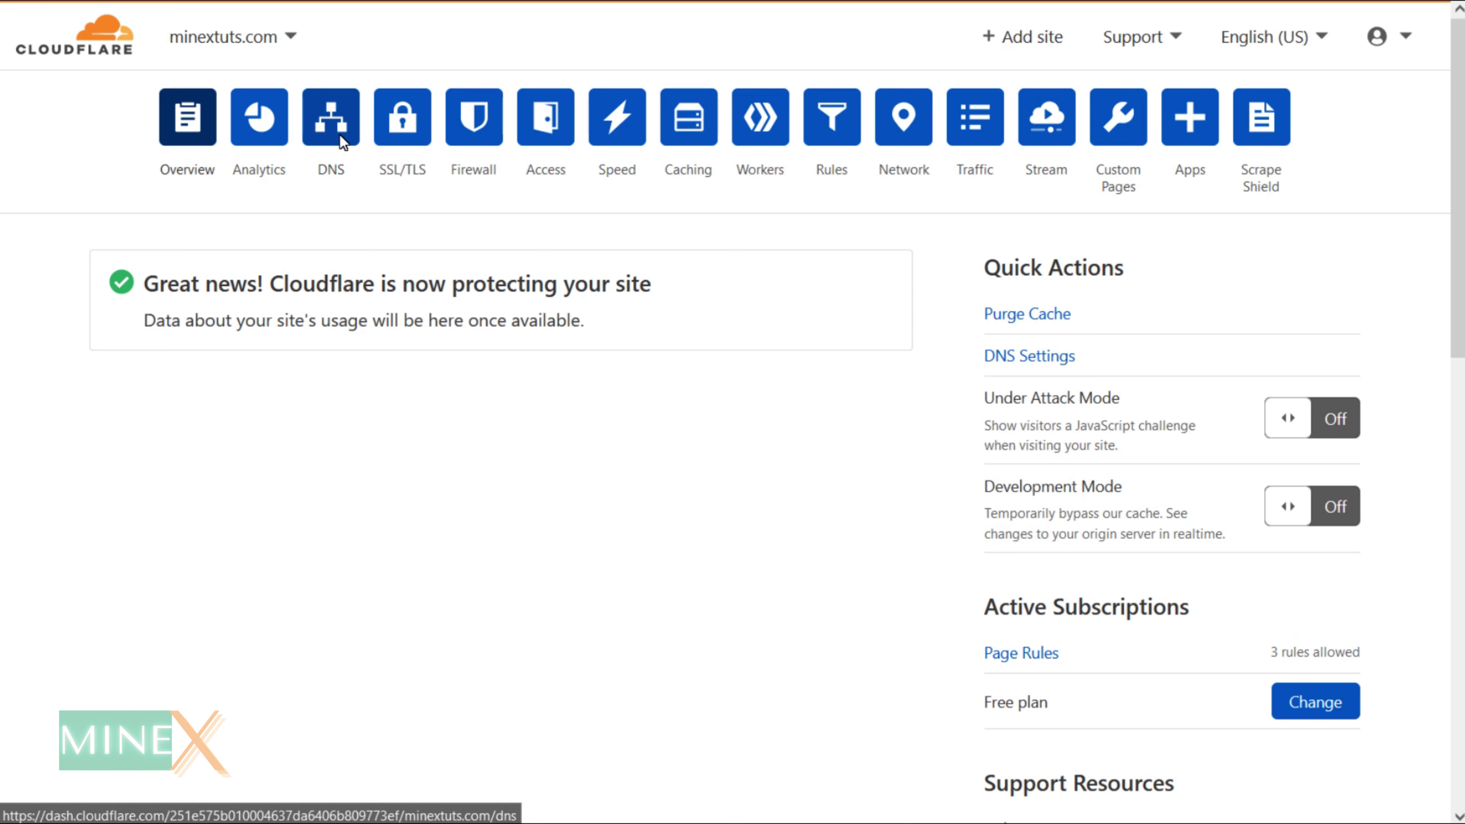
- Add a DNS-only A record 'mail' pointing to 168.138.14.3 in minextuts.com's DNS
left_click(340, 134)
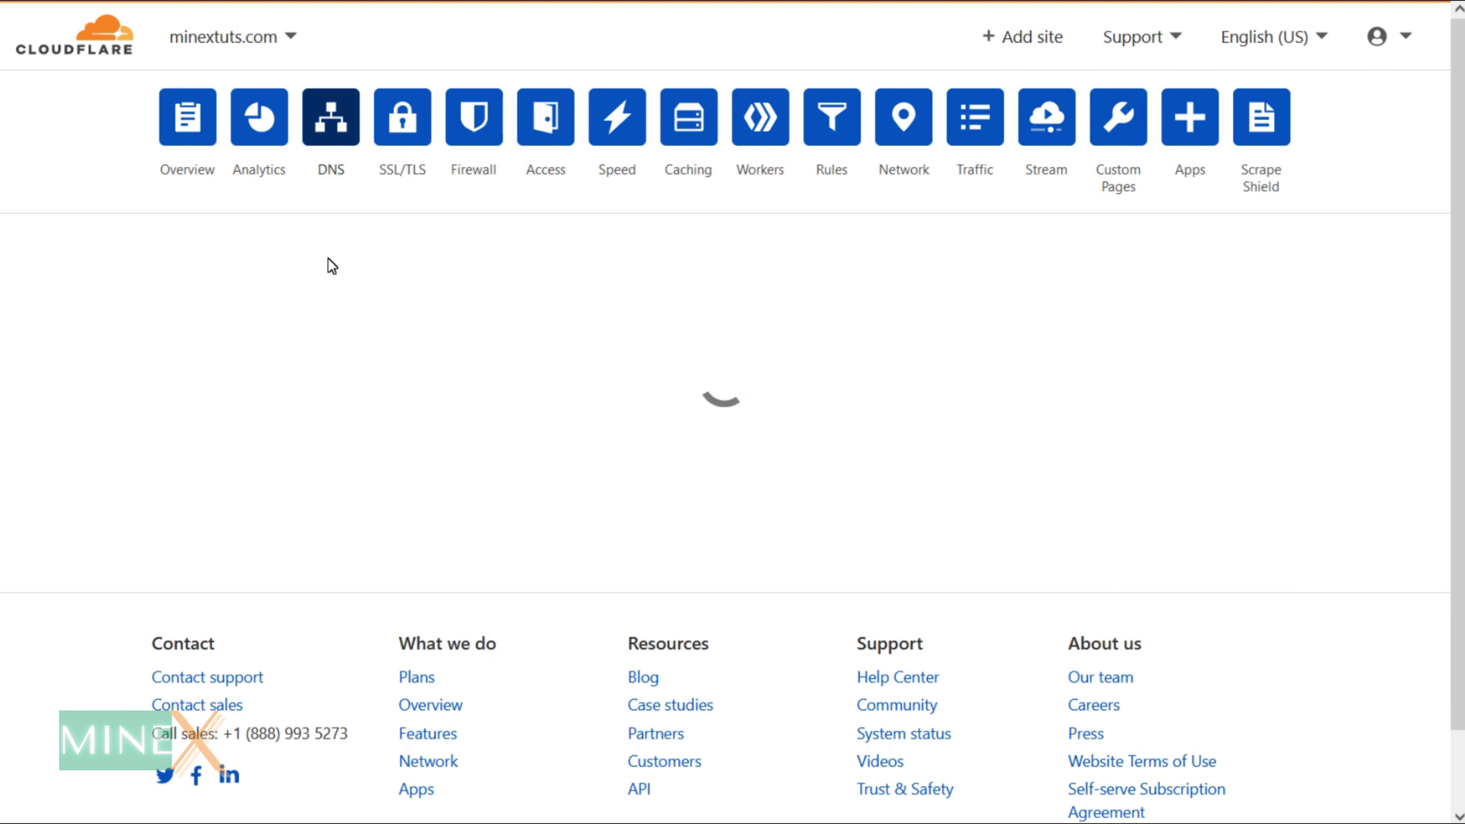
scroll(466, 392, "down", 5)
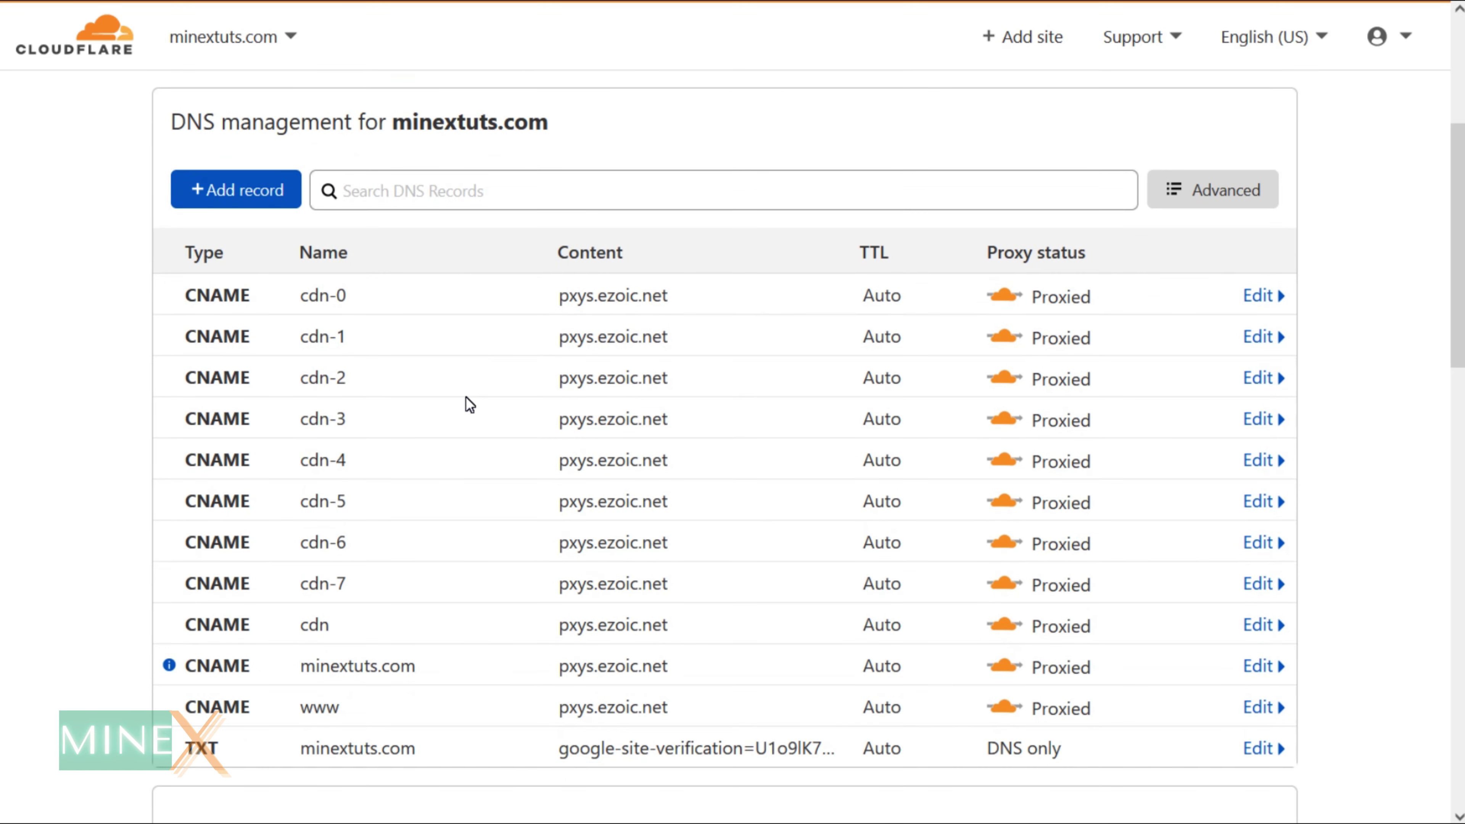
left_click(257, 197)
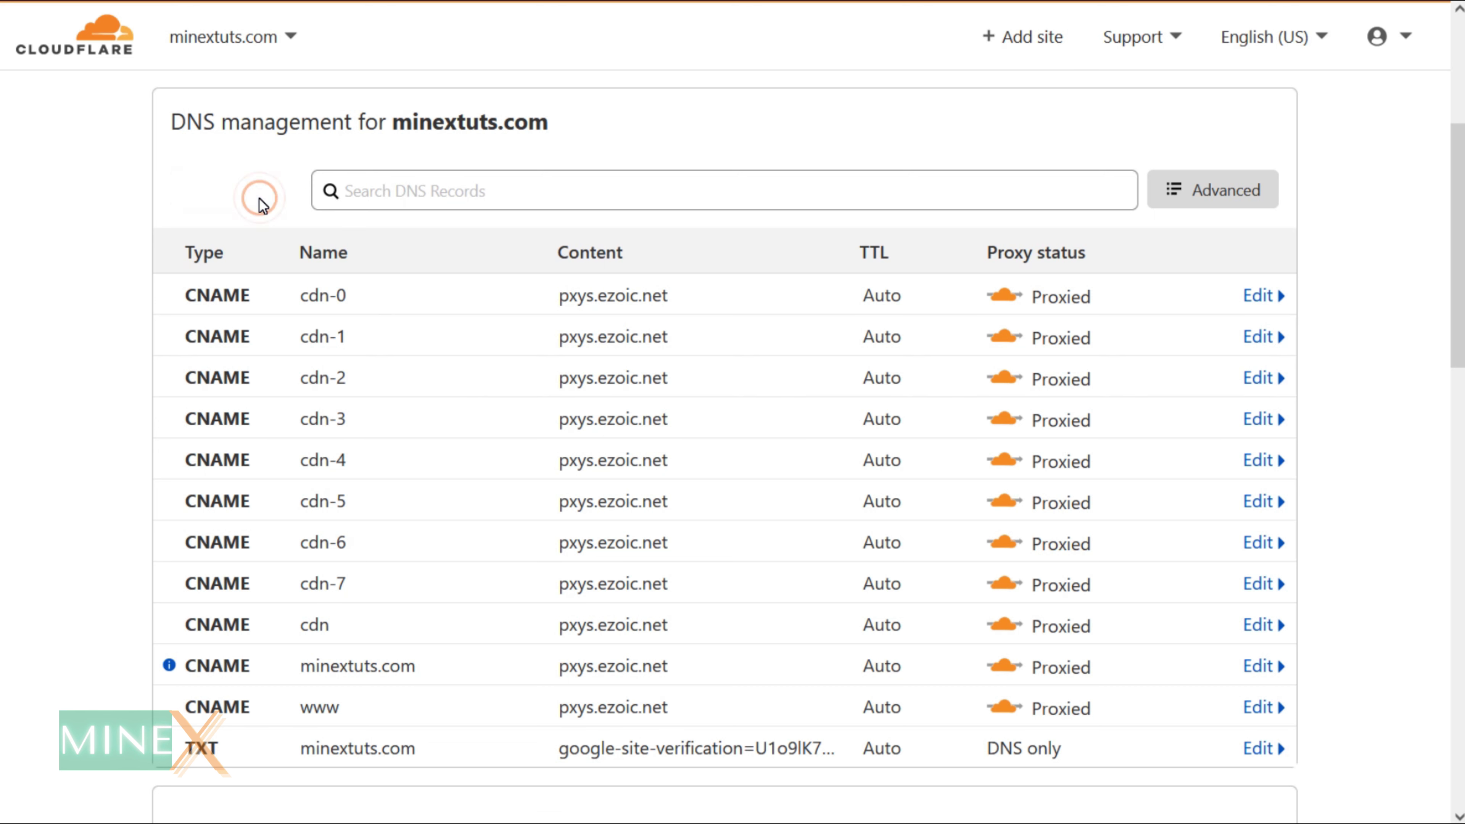
left_click(391, 334)
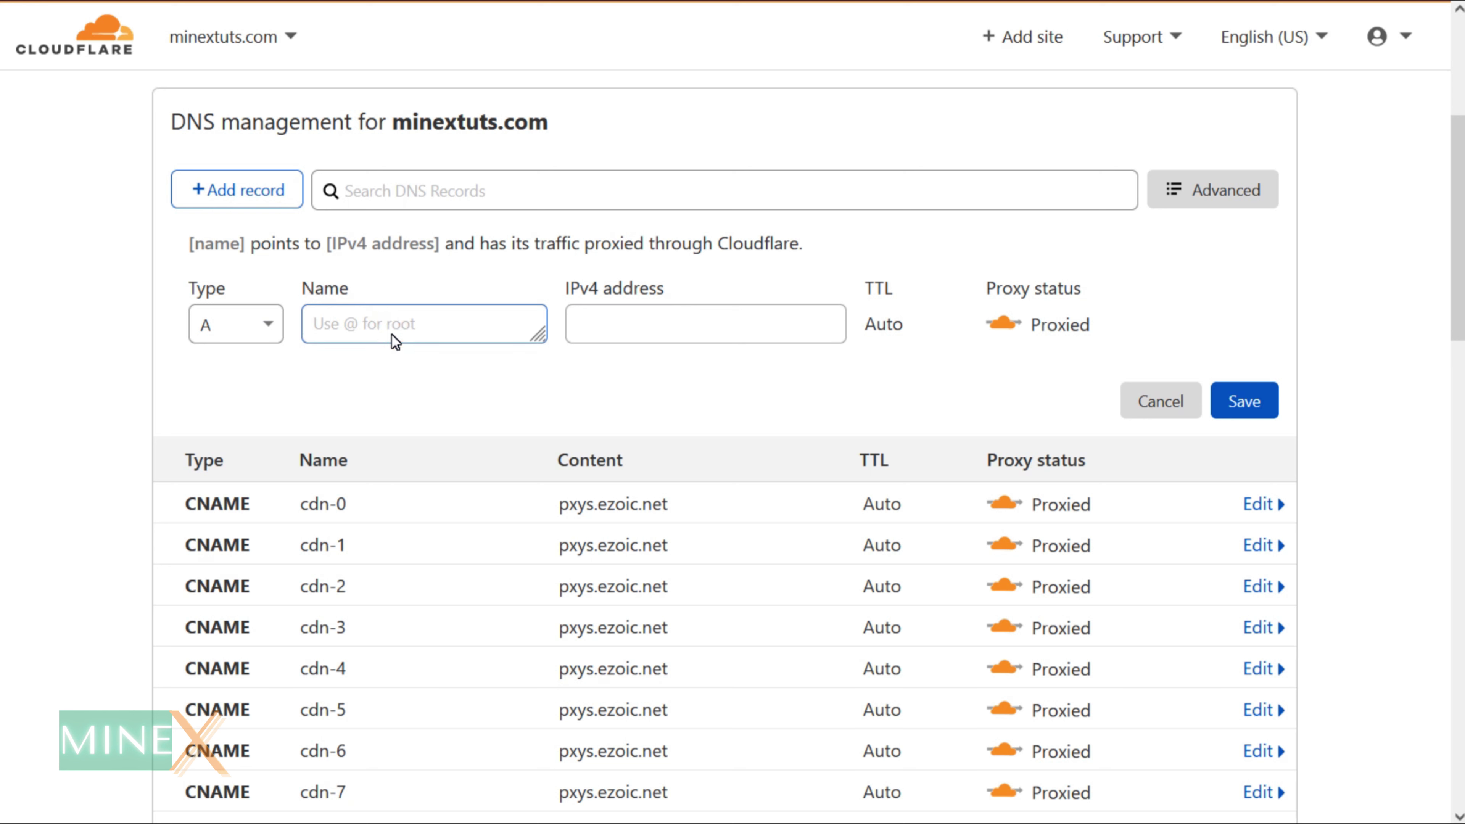
type("mail")
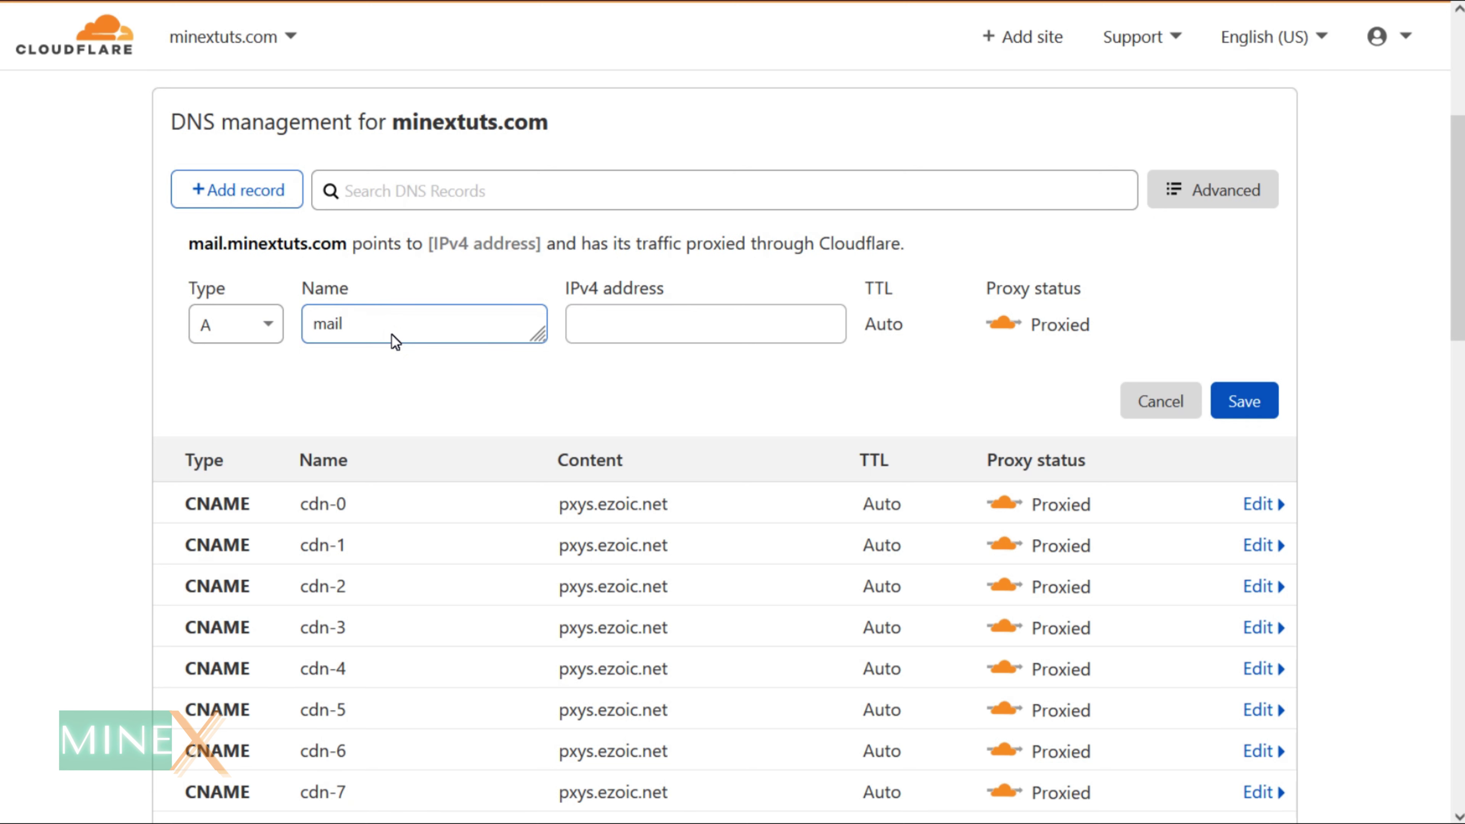
left_click(600, 335)
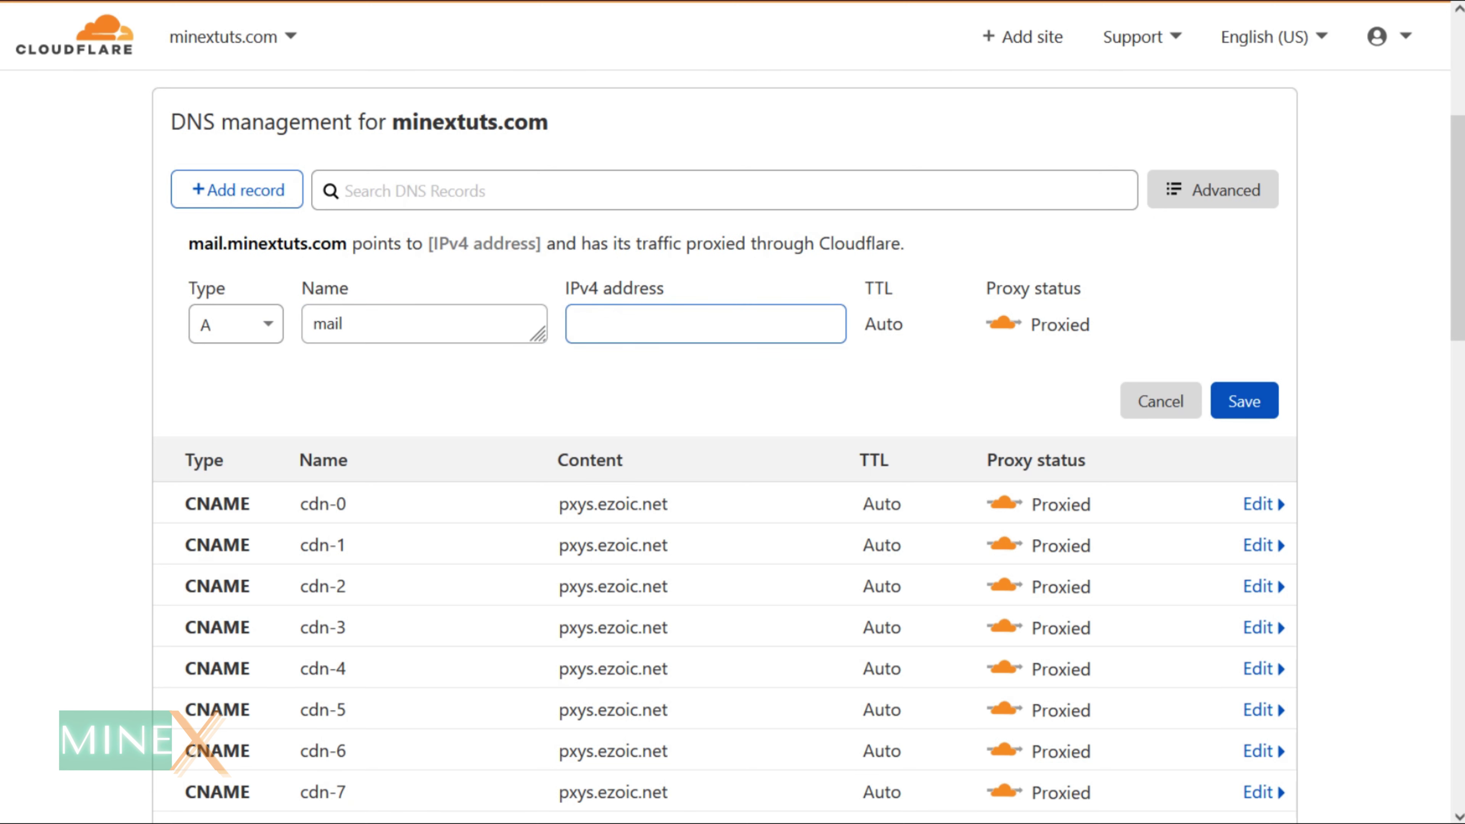
type("168.138.14.3")
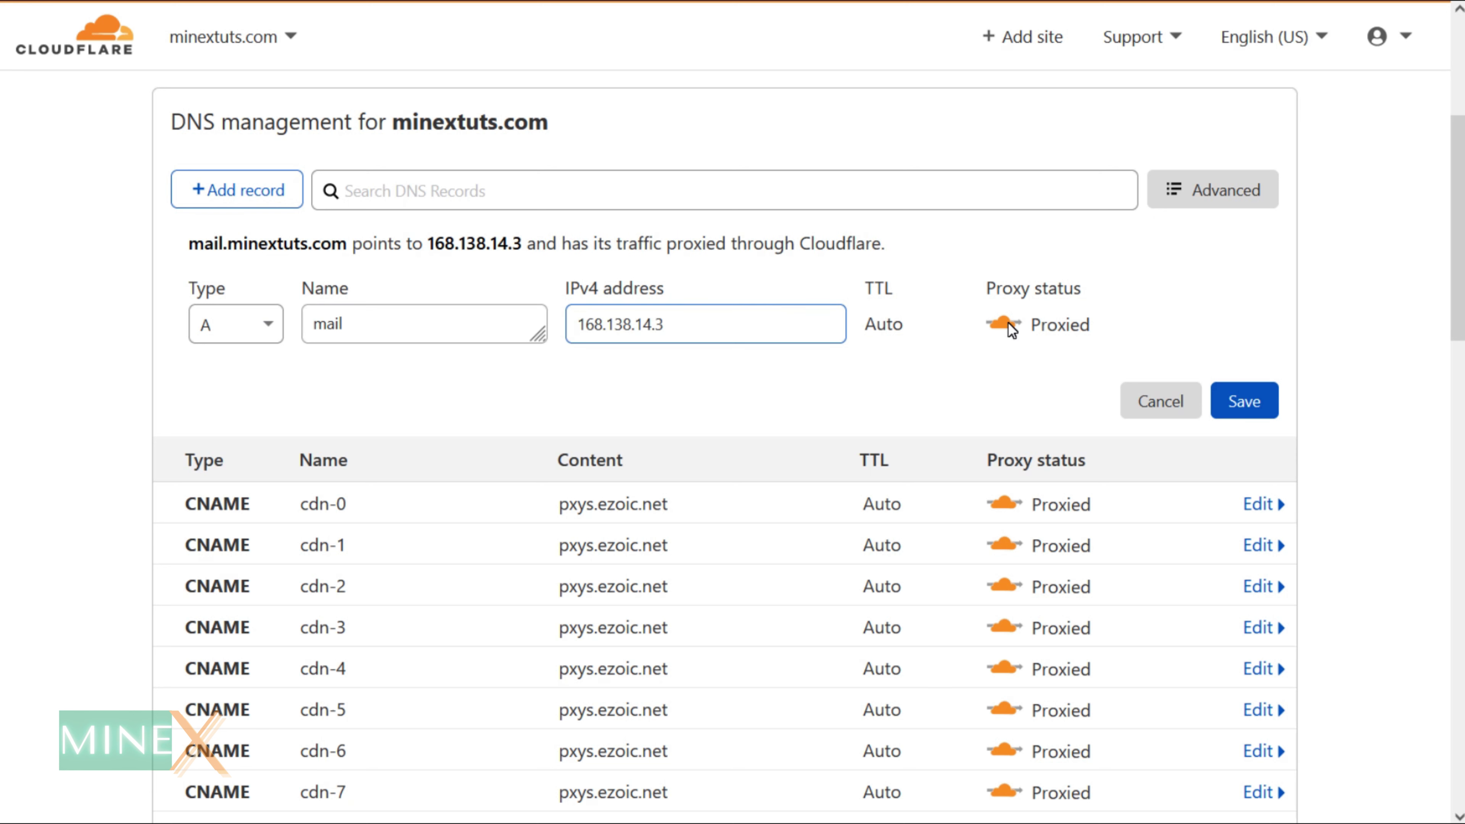
left_click(1032, 325)
left_click(997, 325)
left_click(1233, 401)
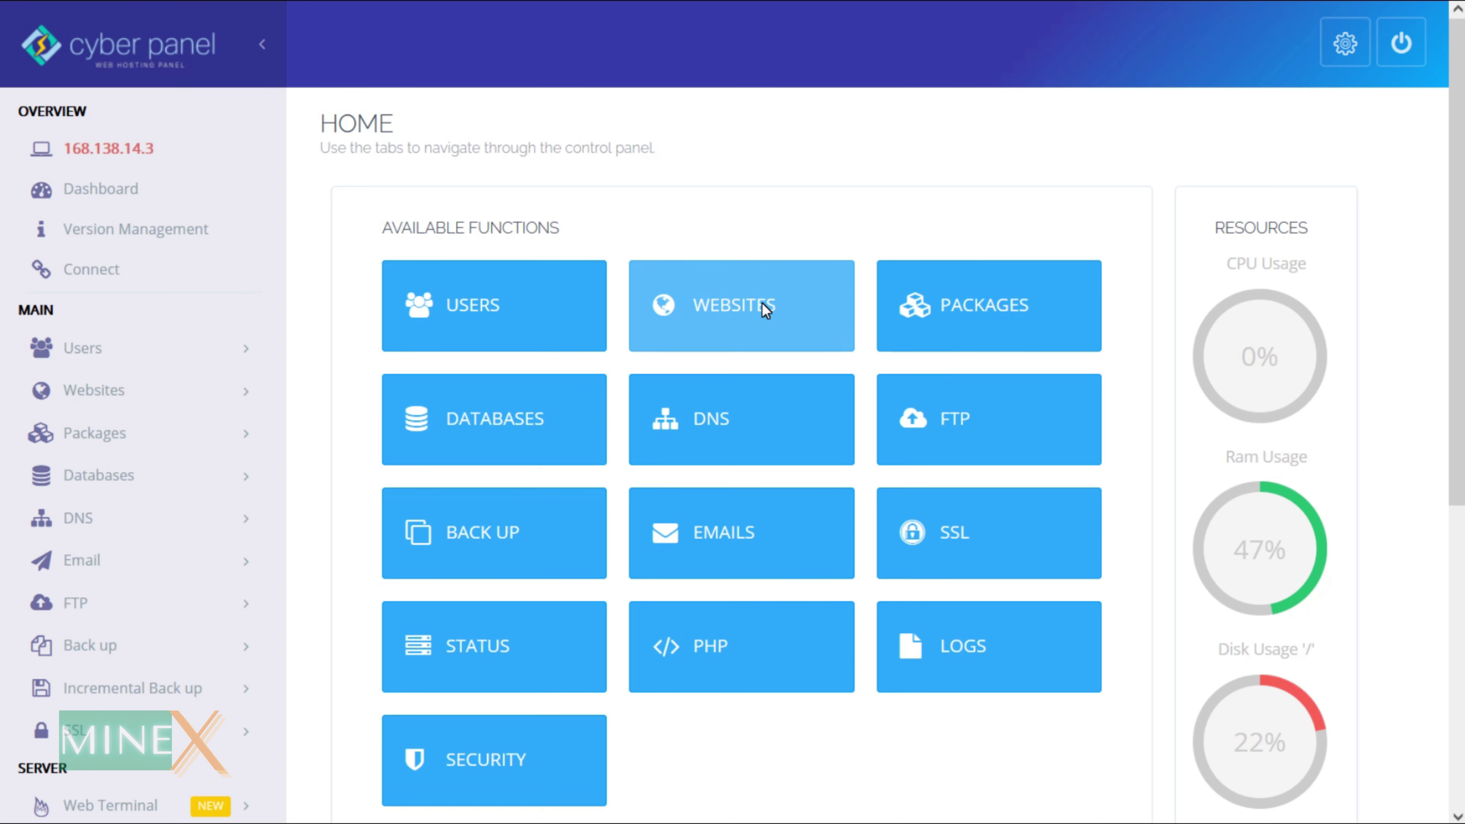
- Start a new website using the Default package with admin as owner
left_click(762, 302)
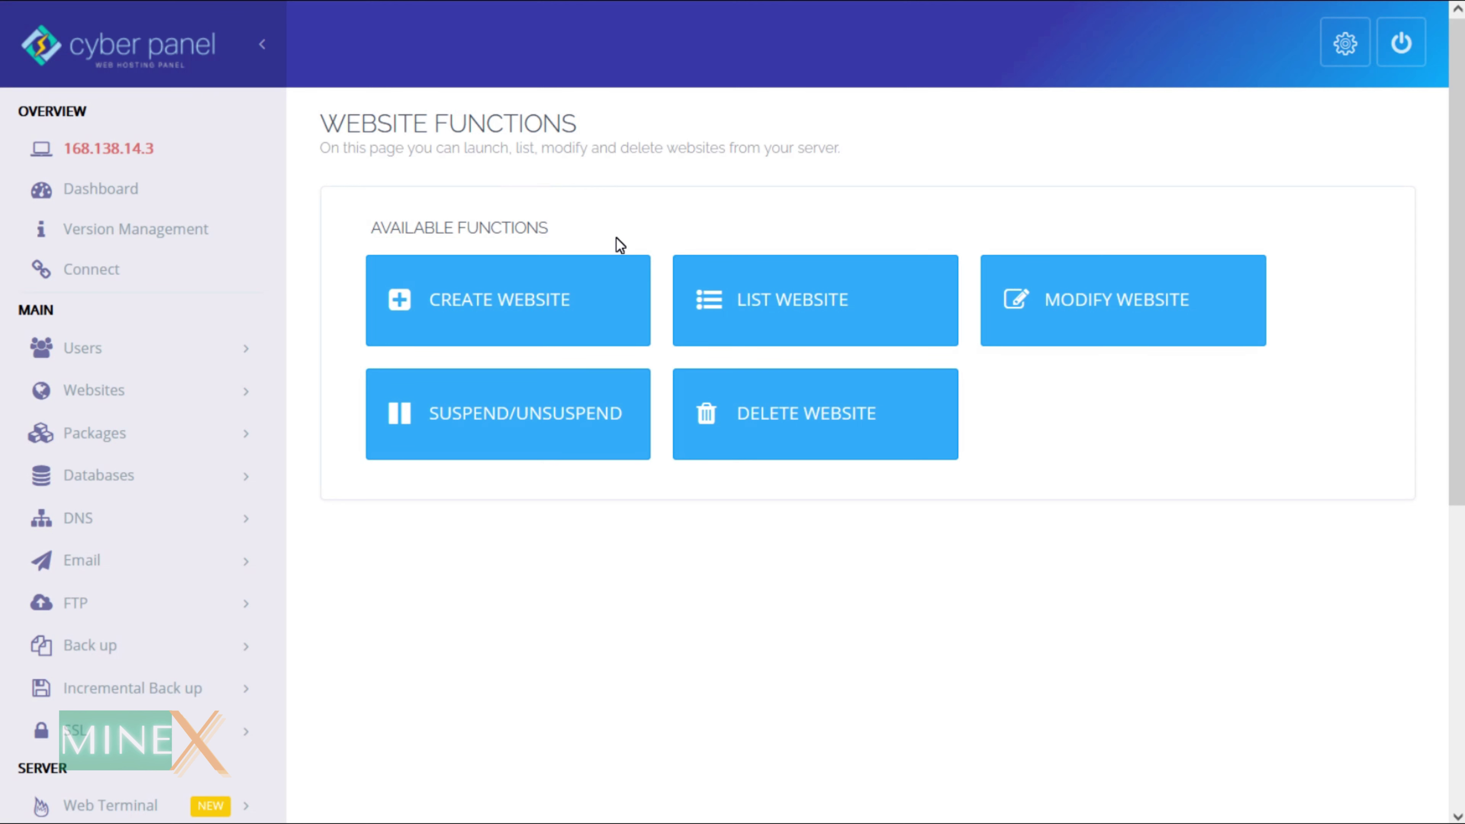
left_click(571, 296)
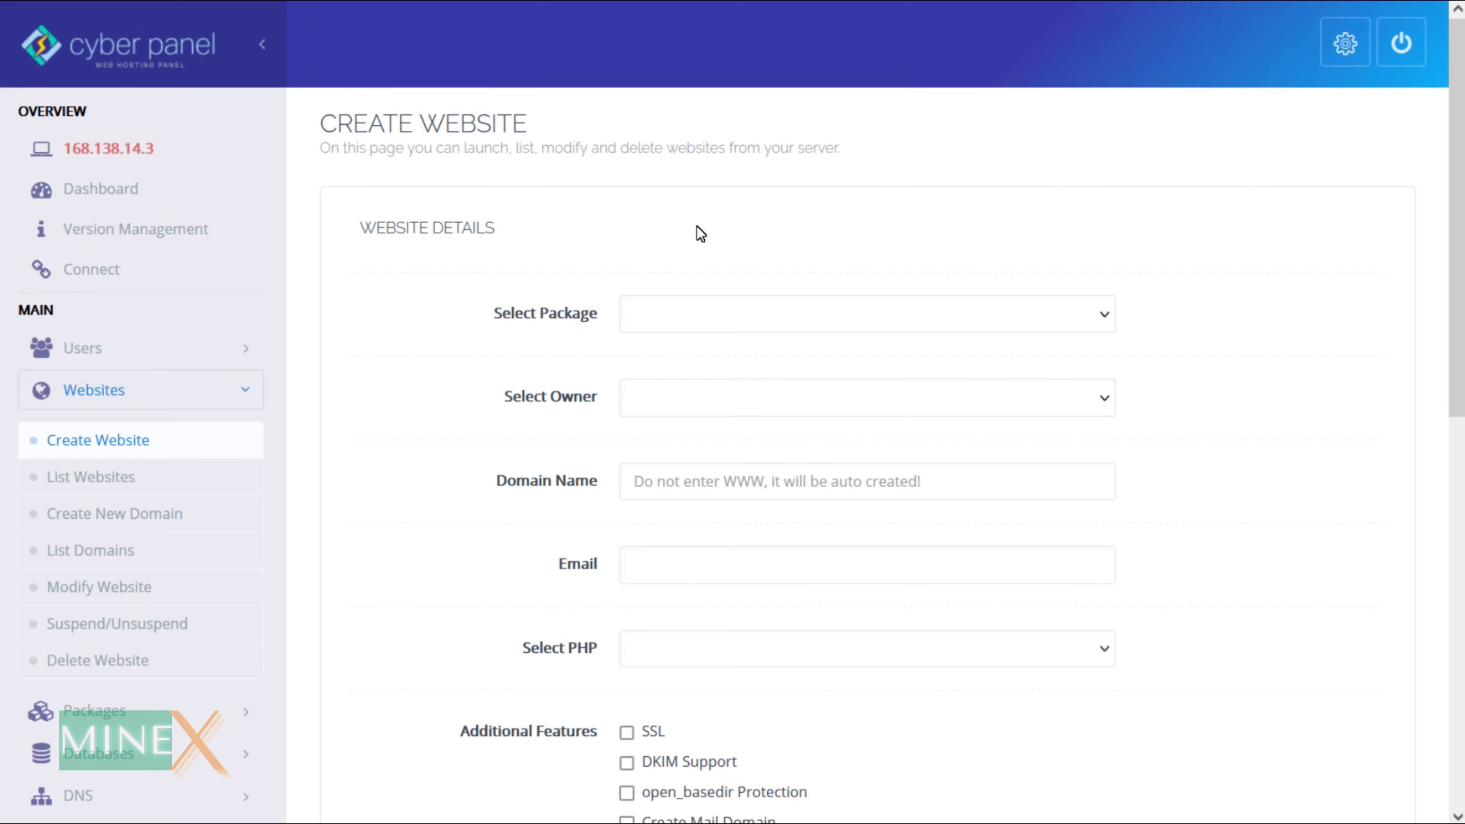
left_click(714, 319)
left_click(715, 382)
scroll(610, 306, "down", 4)
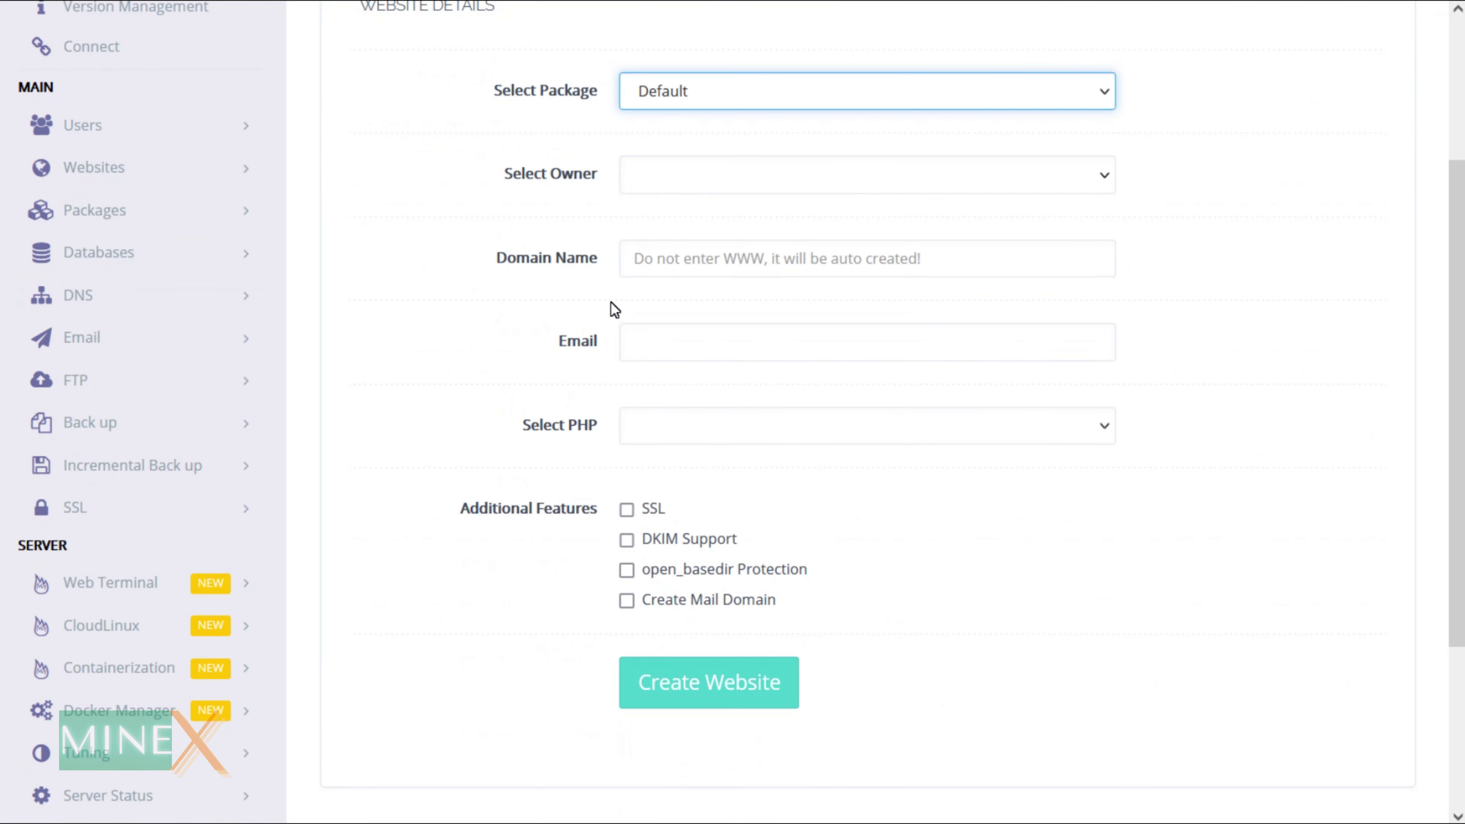
left_click(714, 167)
left_click(676, 243)
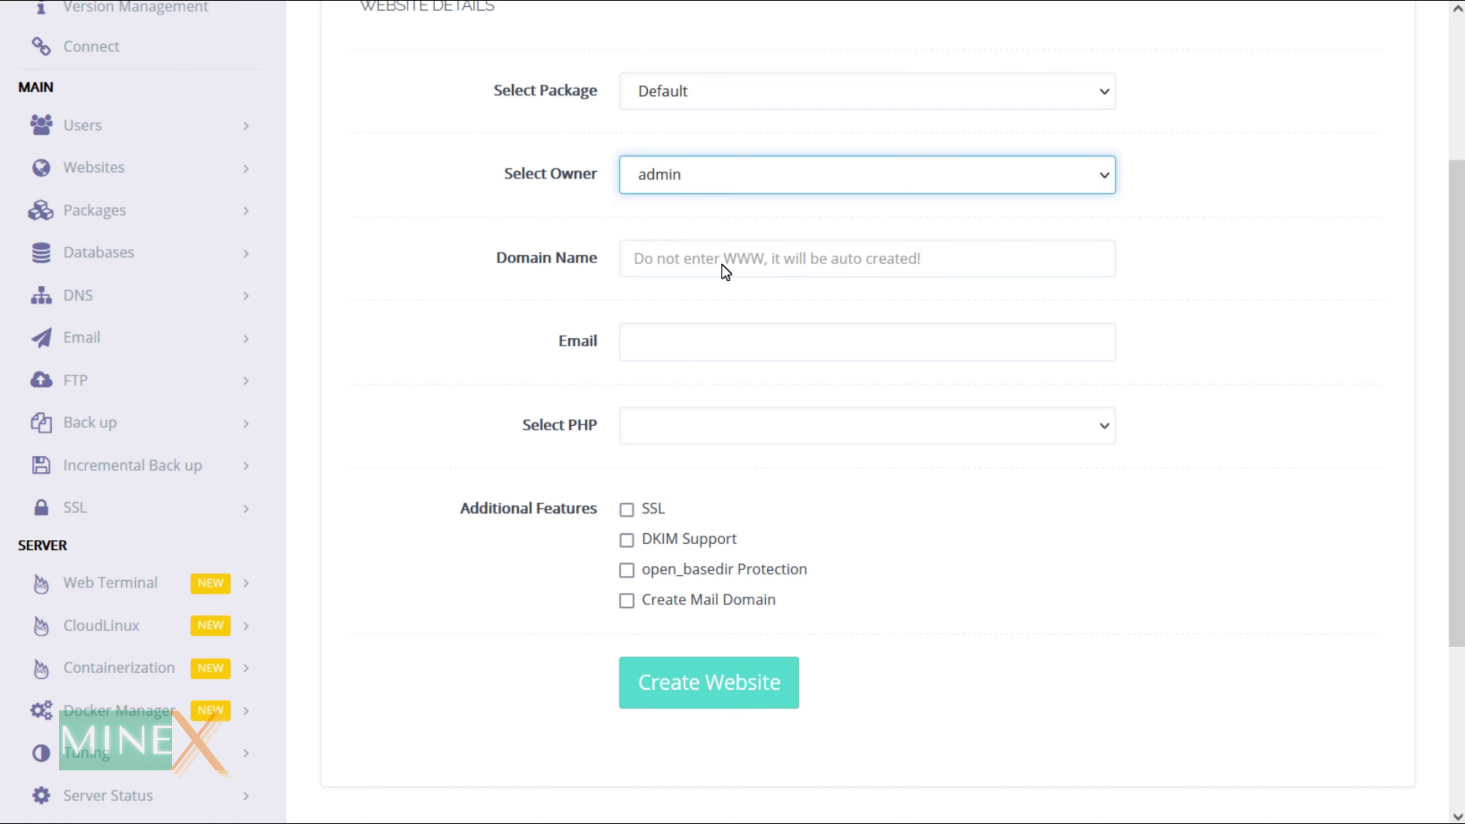
- Set domain mail.minextuts.com, fill in the contact e-mail, choose PHP 8.0, and enable DKIM Support
left_click(722, 266)
type("l")
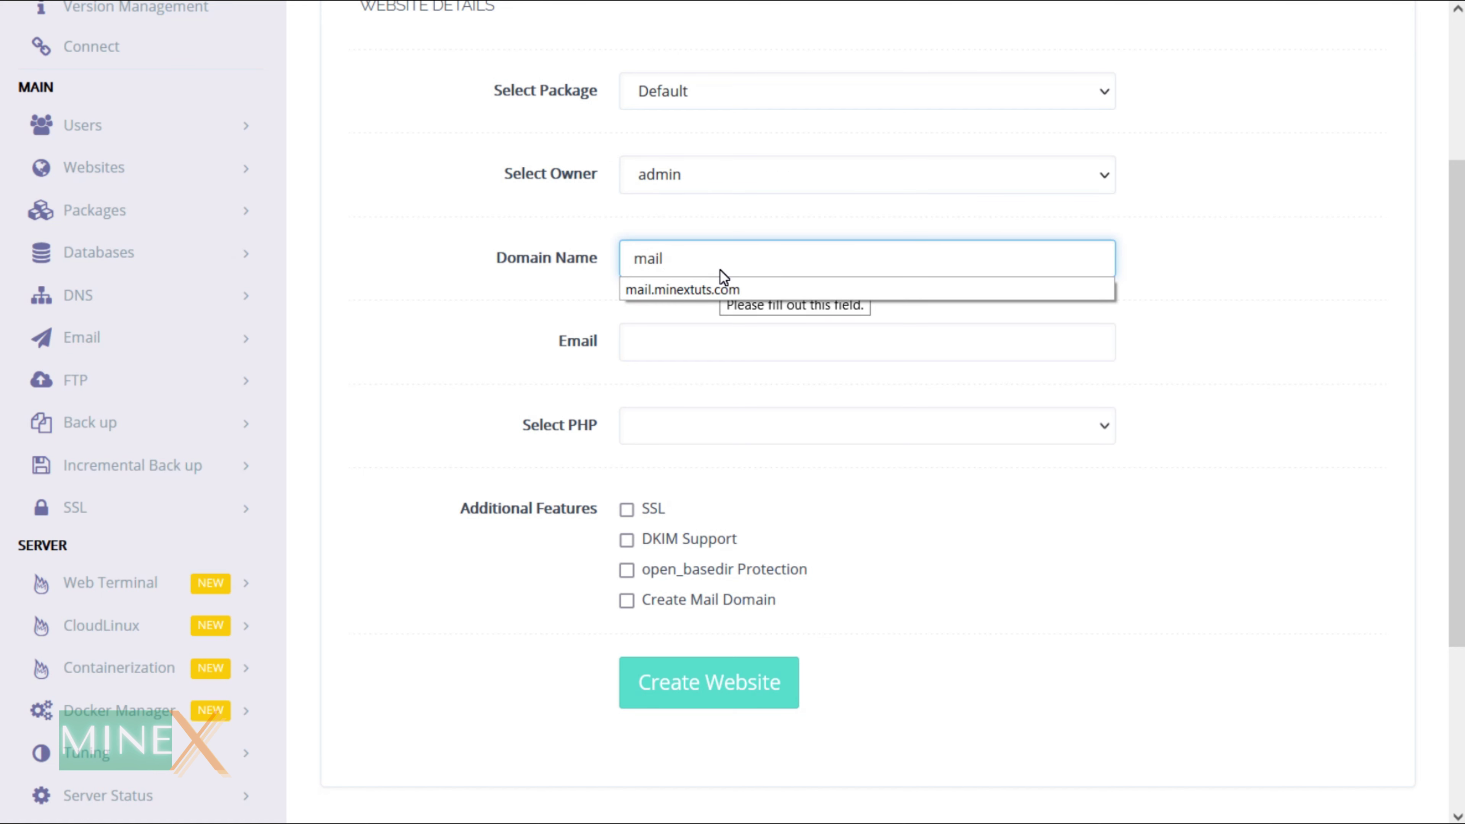
left_click(703, 290)
left_click(814, 353)
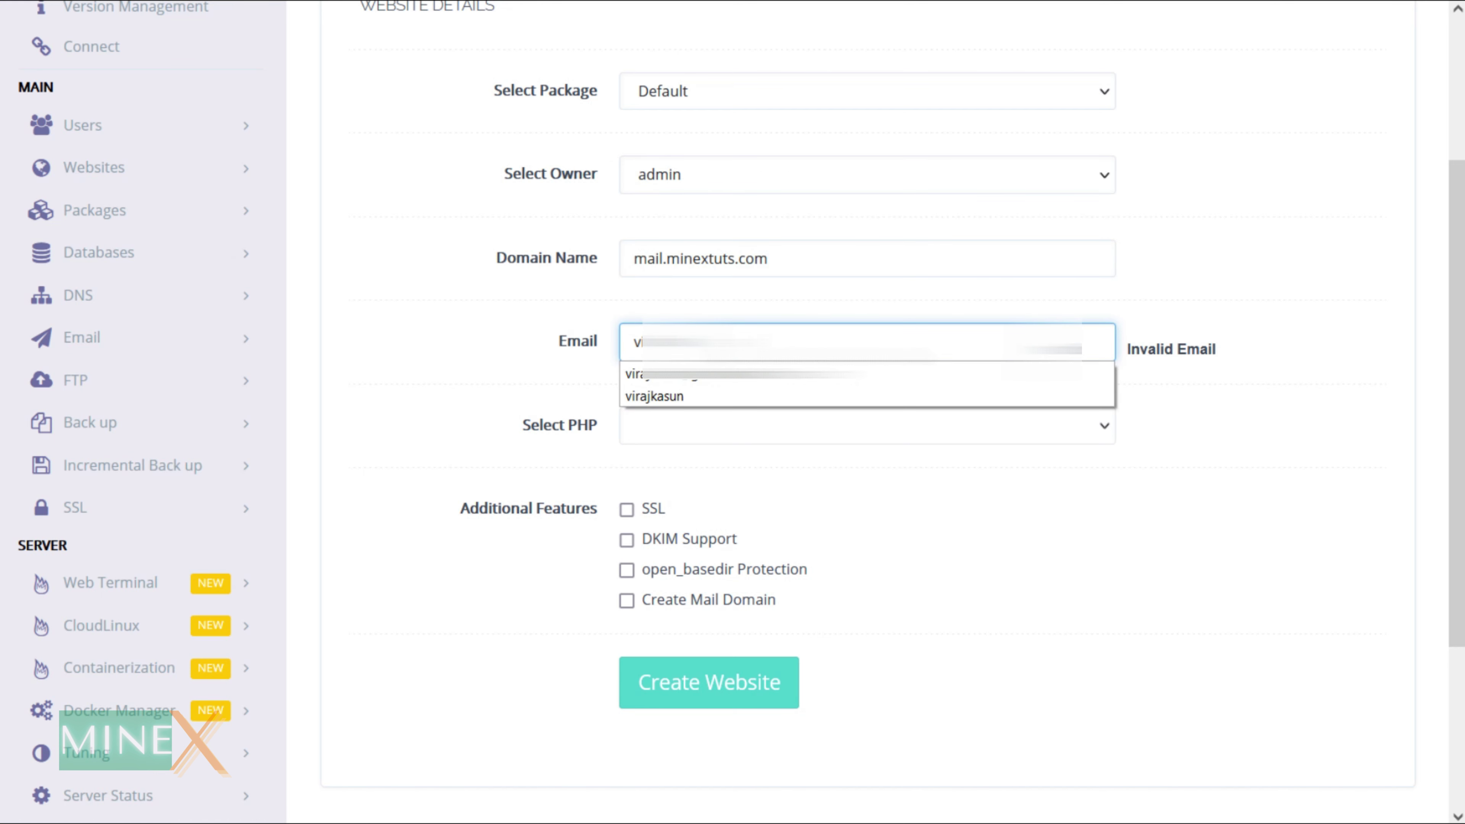
left_click(775, 382)
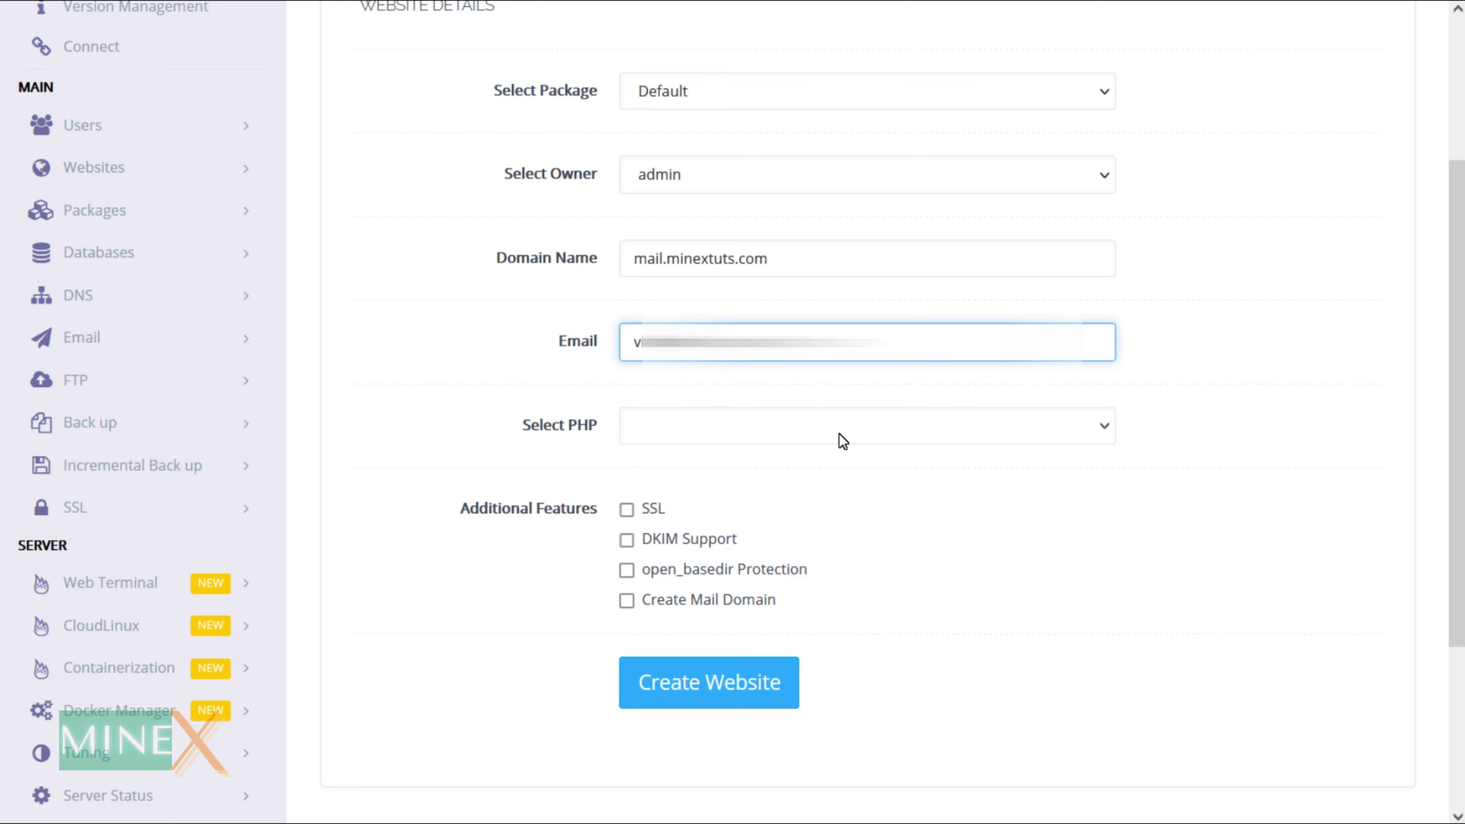
left_click(838, 433)
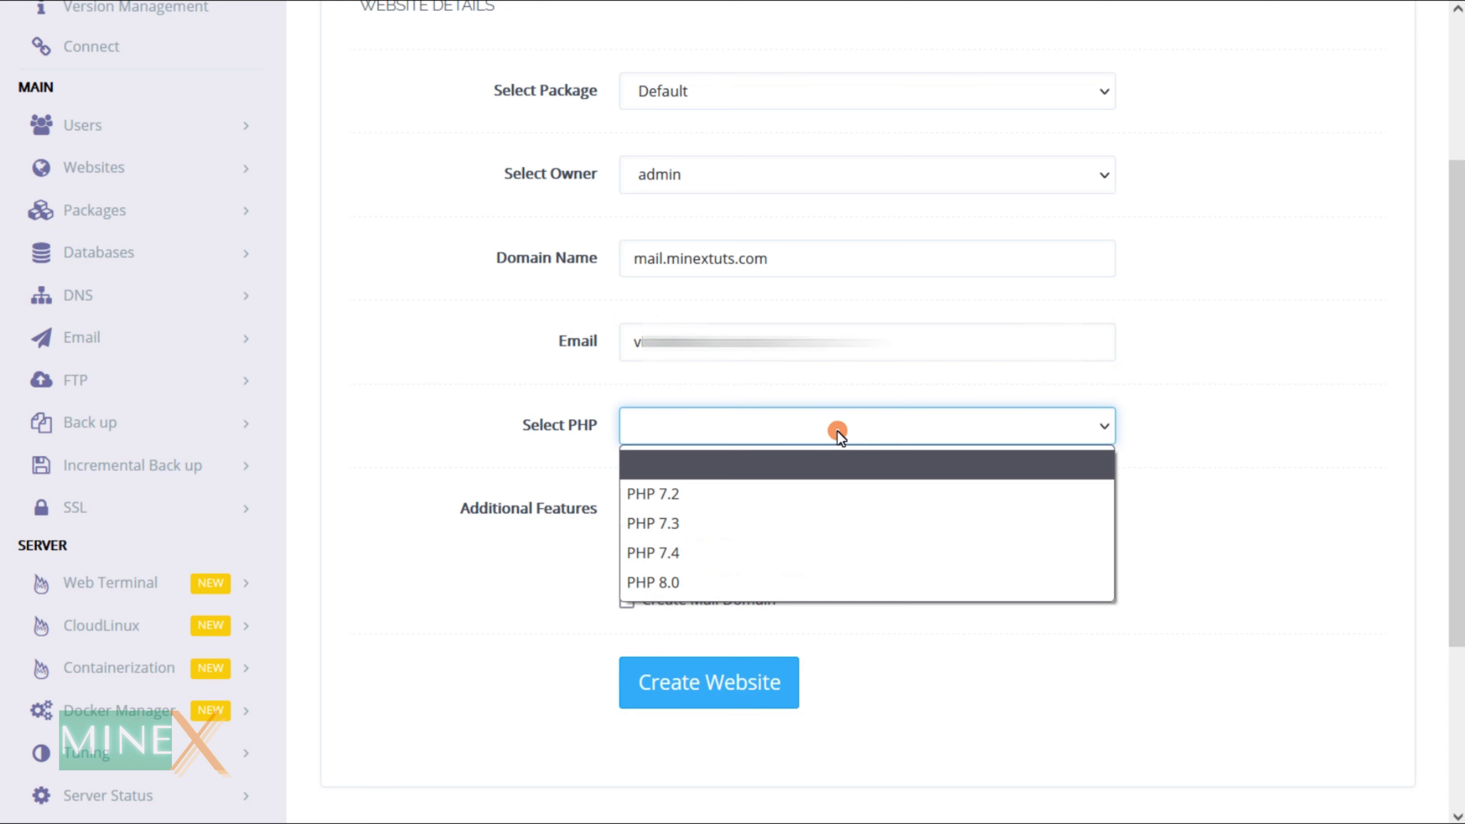
left_click(832, 582)
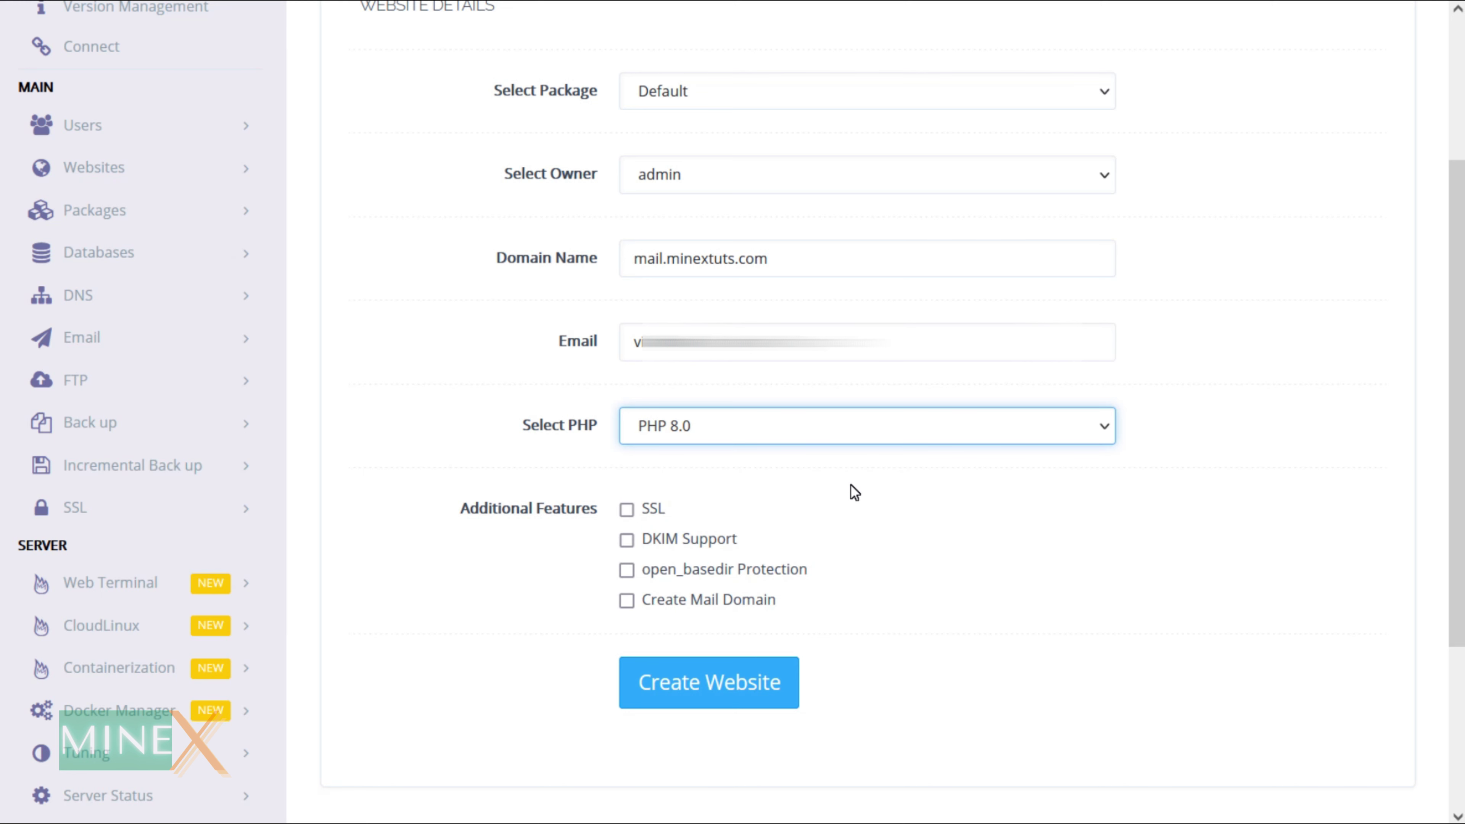
scroll(663, 372, "down", 3)
left_click(628, 377)
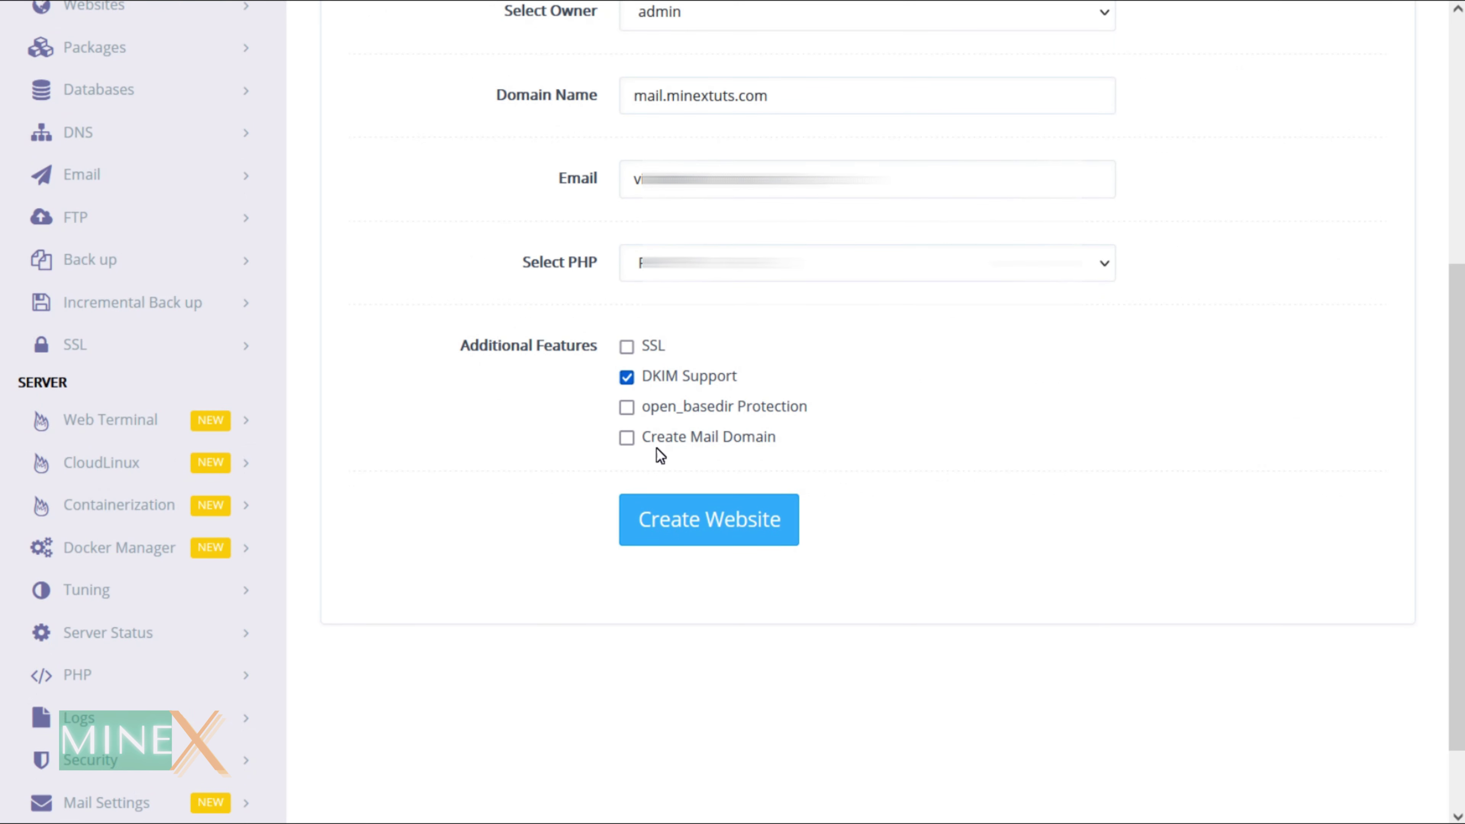
- Create the mail.minextuts.com website and return to the form
left_click(696, 436)
left_click(737, 518)
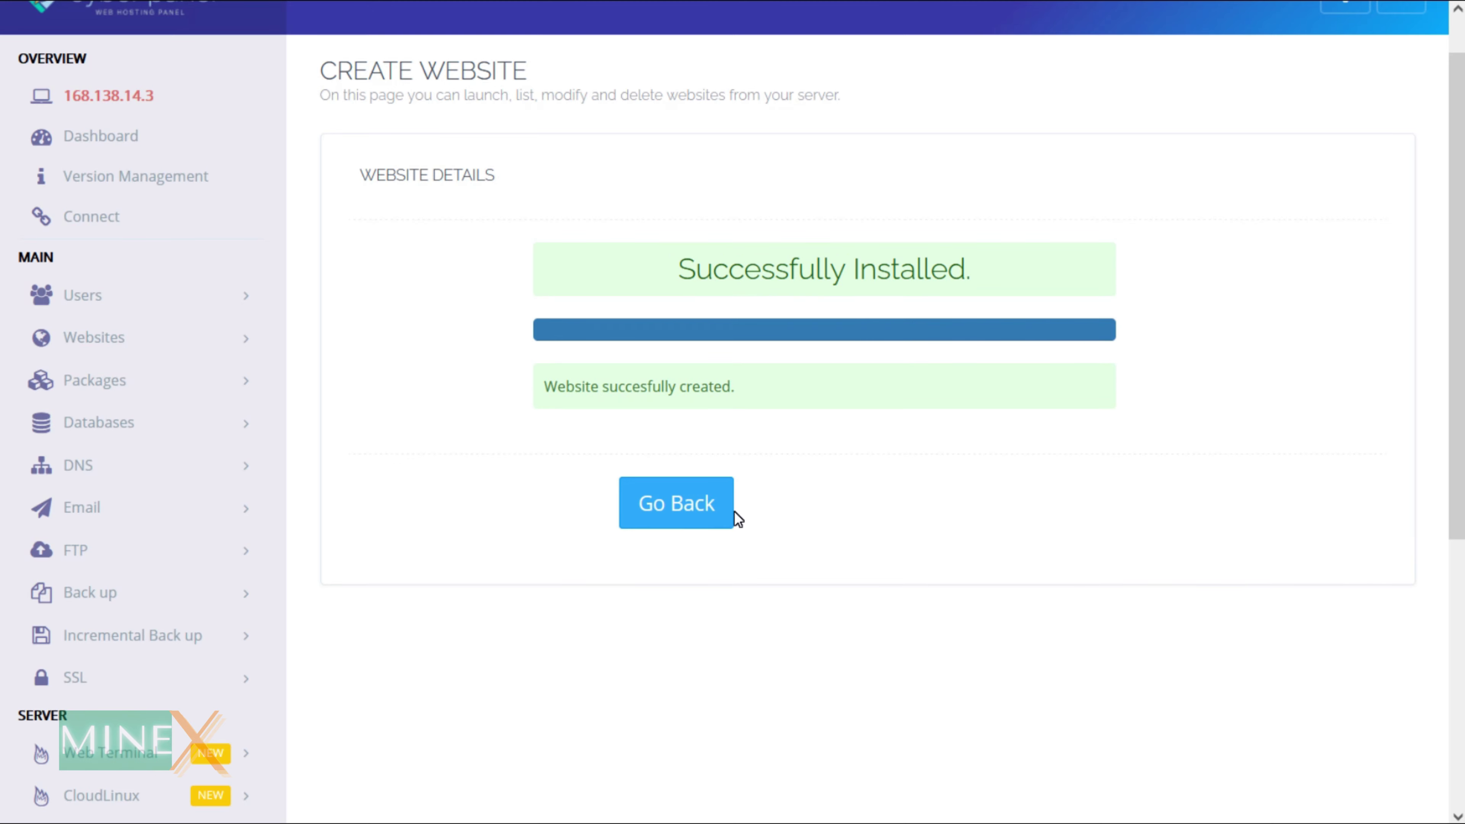
left_click(693, 513)
scroll(850, 621, "down", 5)
scroll(219, 245, "up", 4)
- Create a DNS zone for mail.minextuts.com from the dashboard's DNS functions
scroll(219, 245, "up", 3)
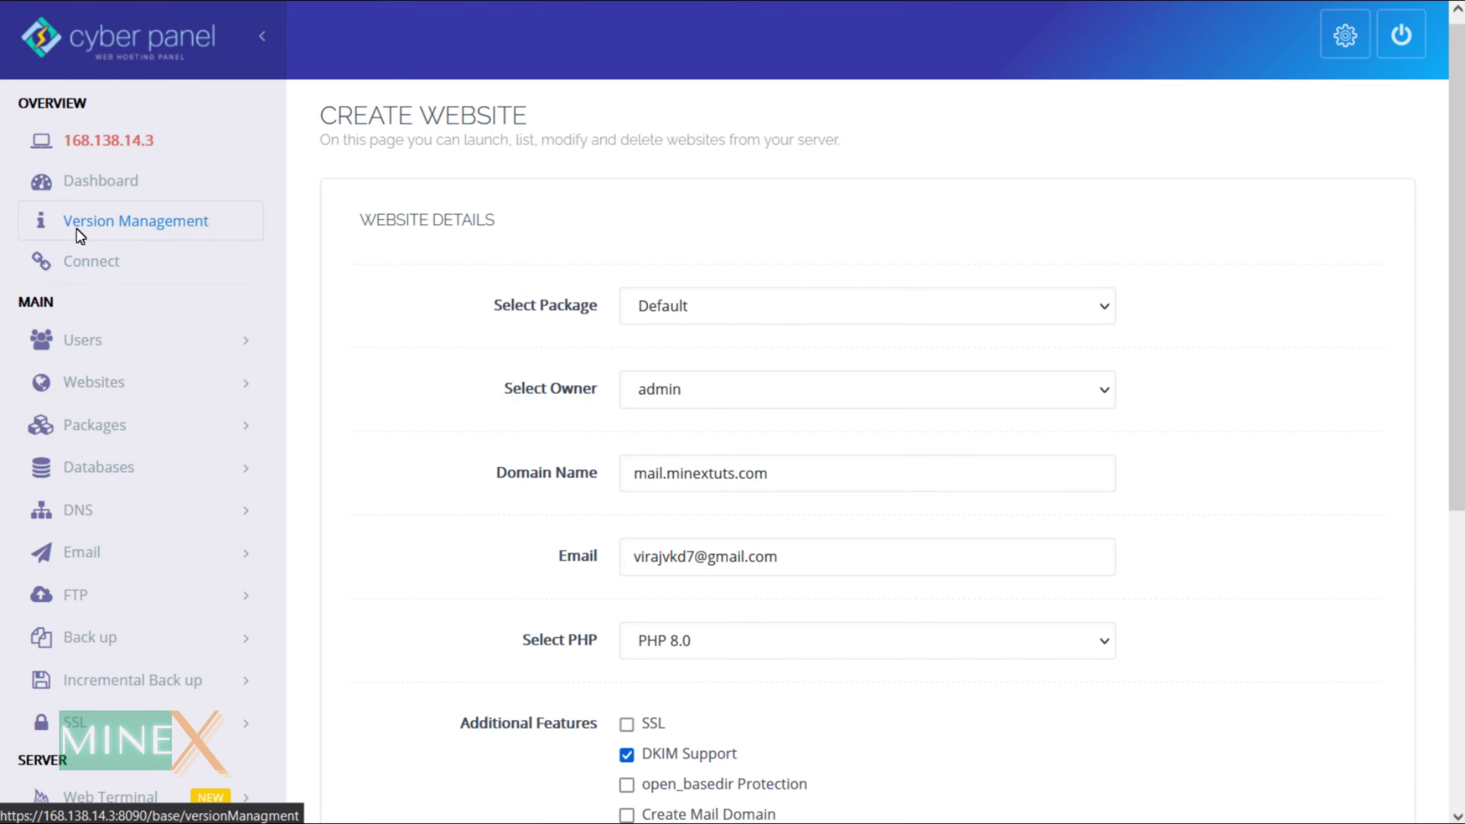
left_click(92, 180)
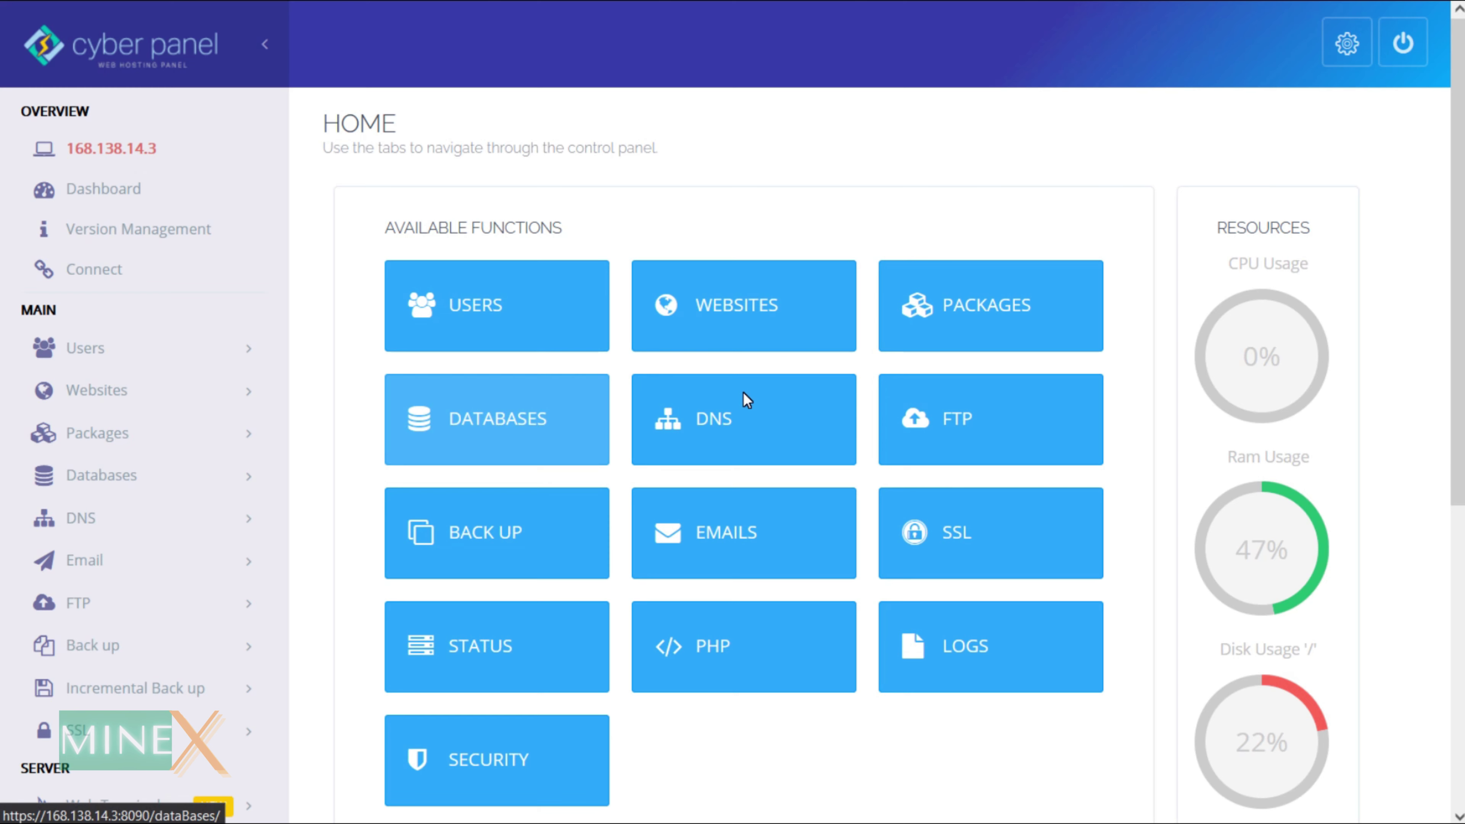
left_click(778, 432)
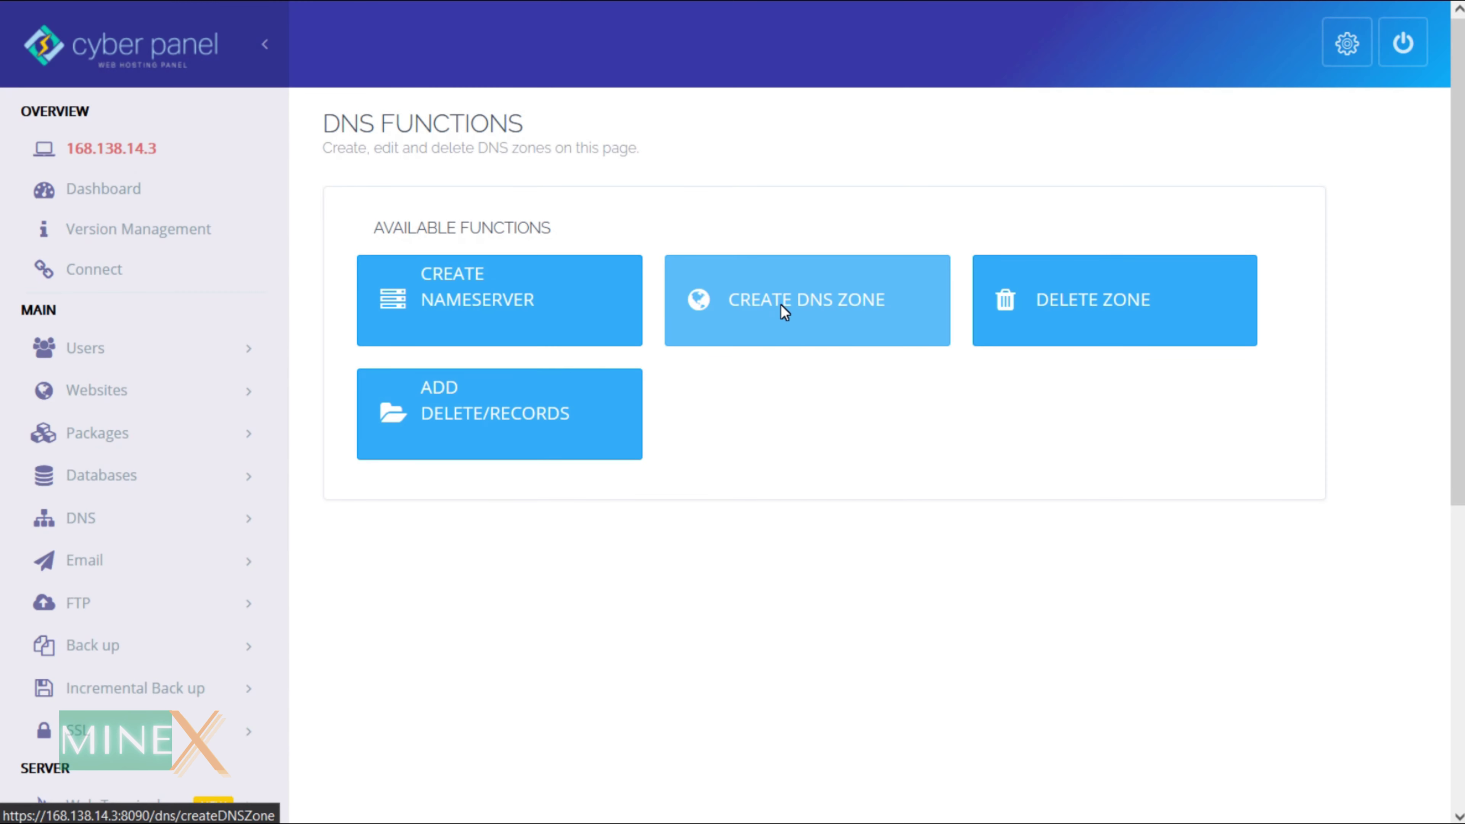
left_click(780, 306)
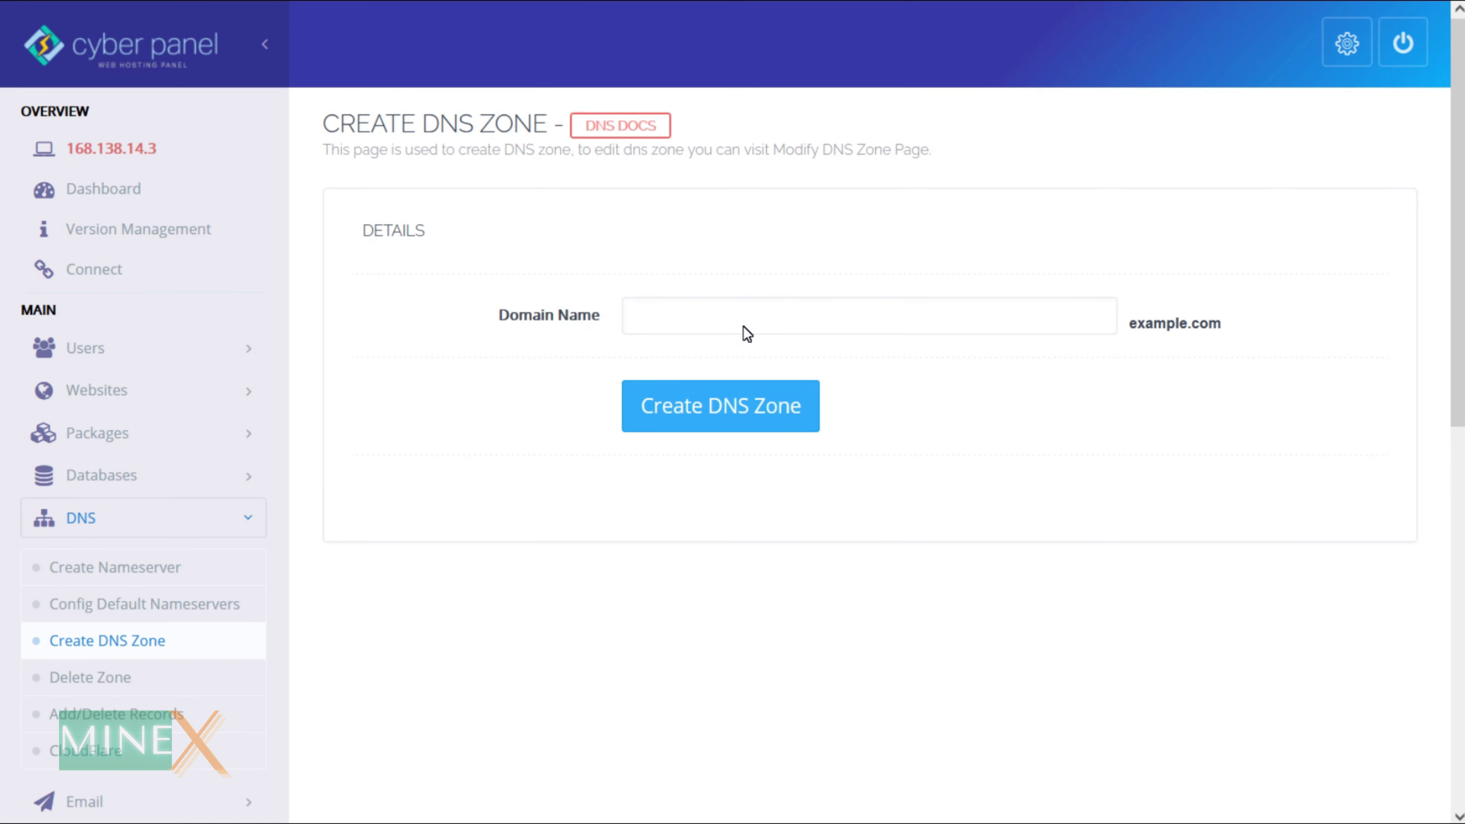
left_click(746, 334)
type("mail")
left_click(739, 347)
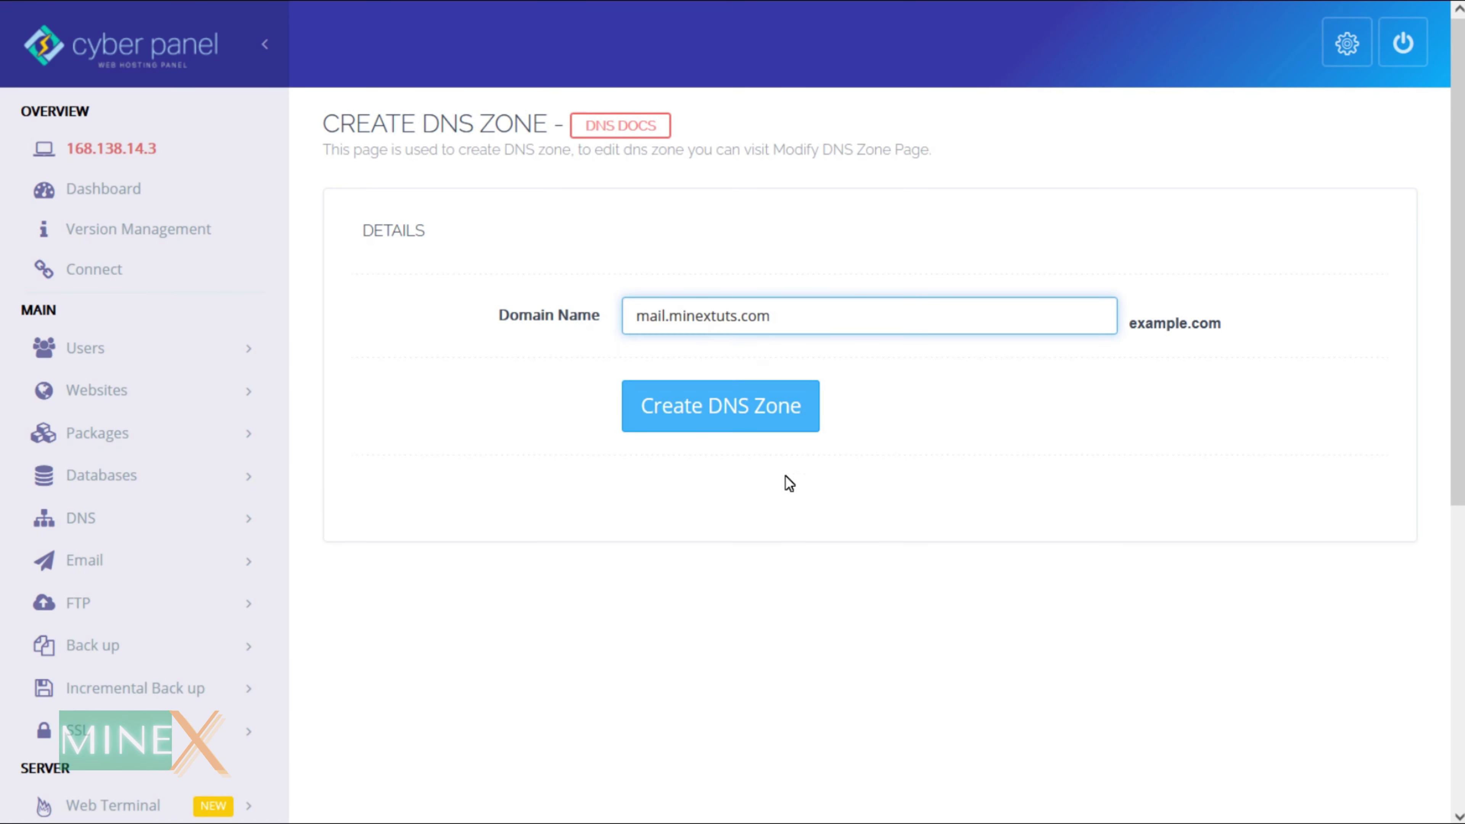
left_click(760, 422)
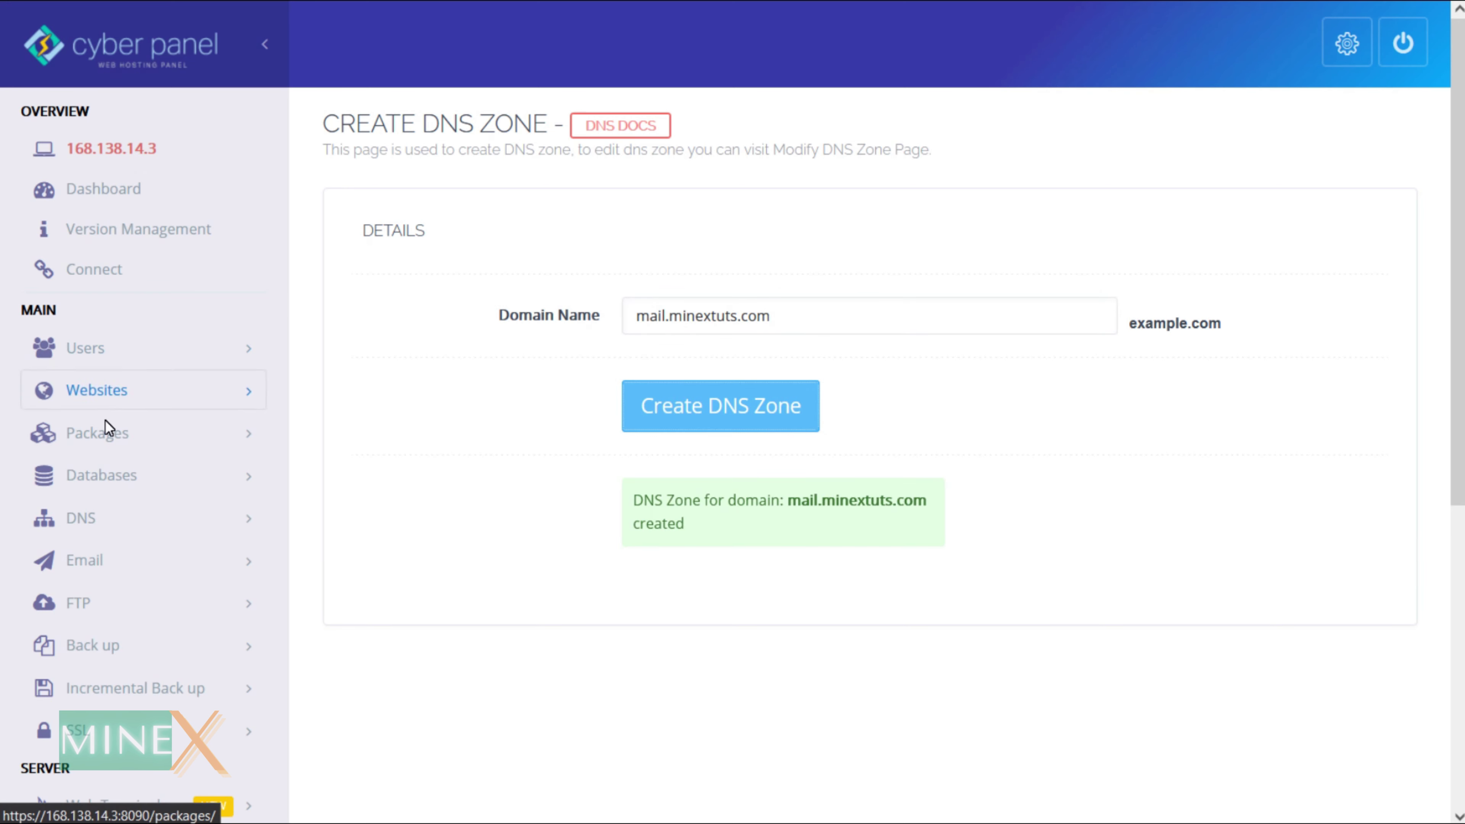
- Return to the home dashboard and open the SSL functions
left_click(140, 187)
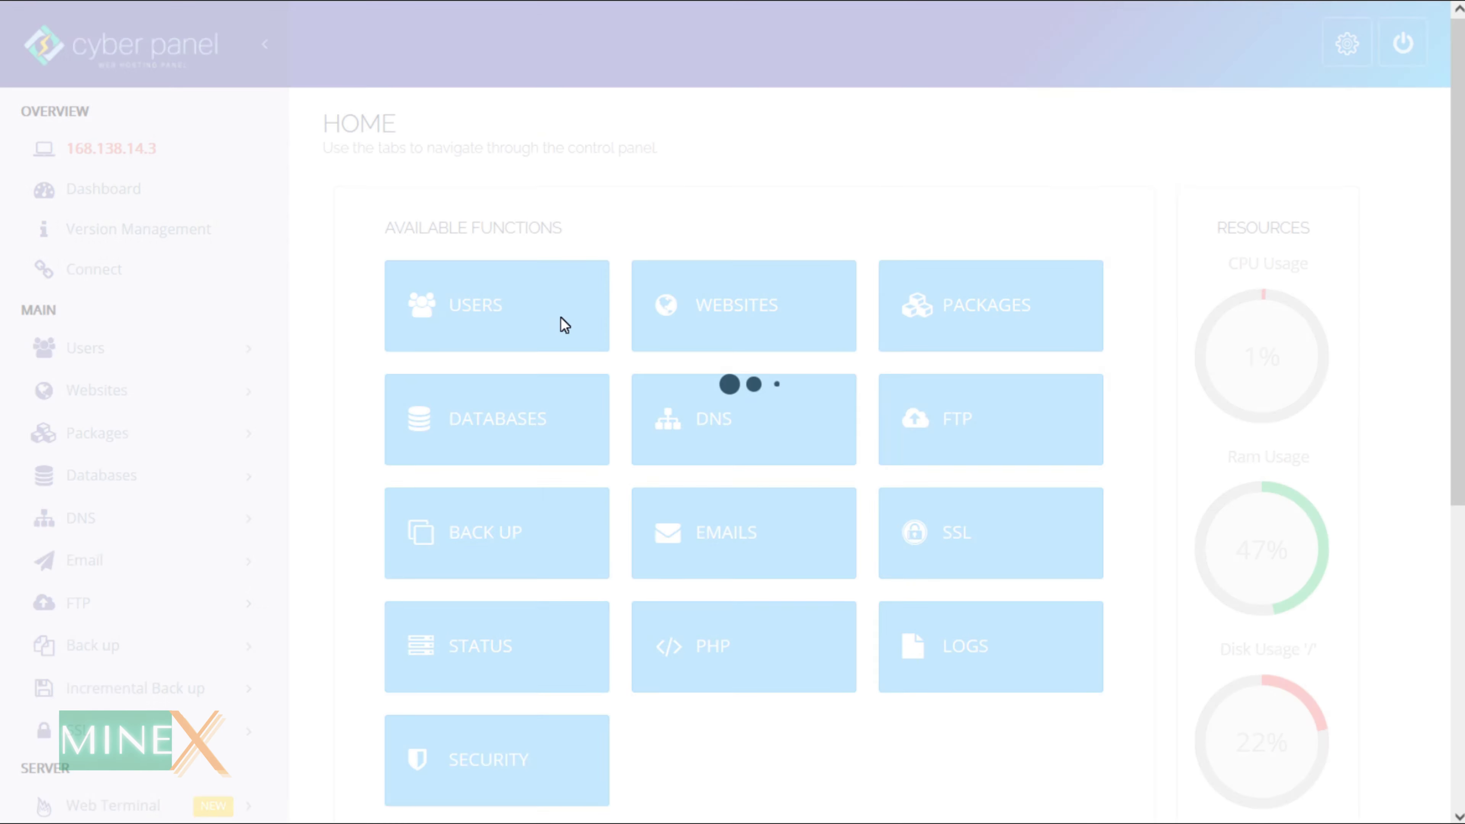
scroll(529, 360, "down", 3)
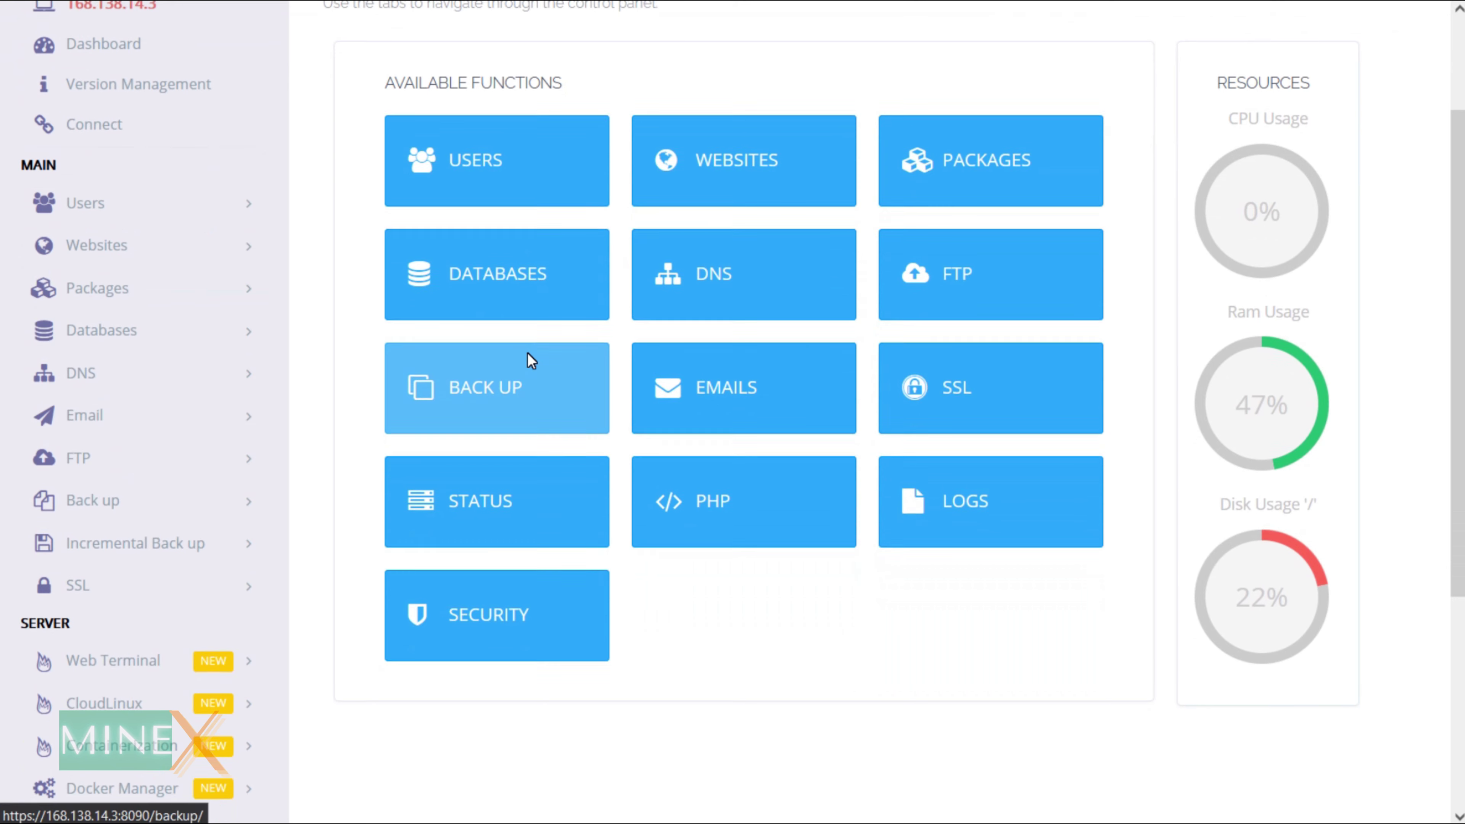
left_click(1091, 397)
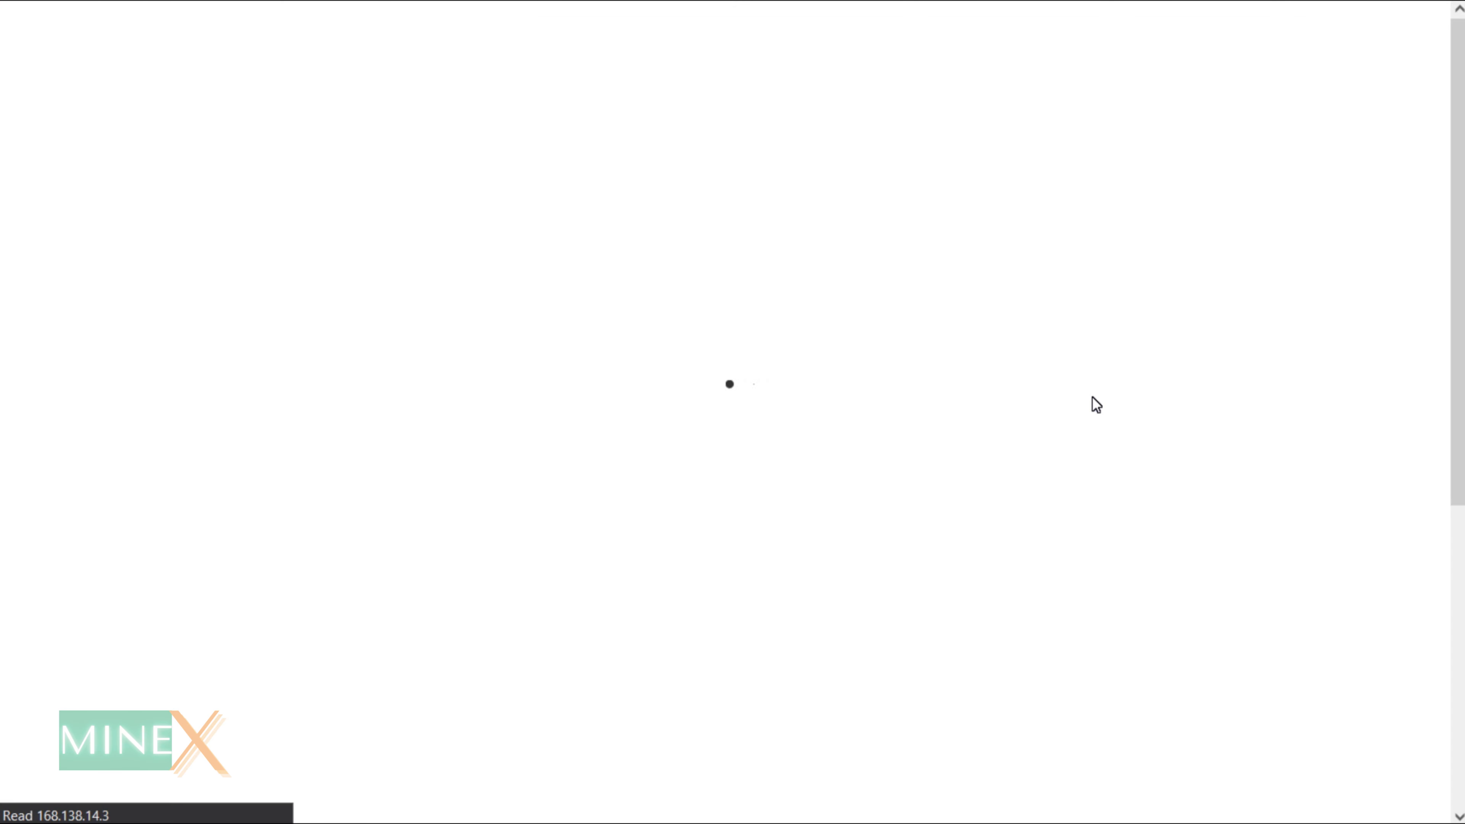
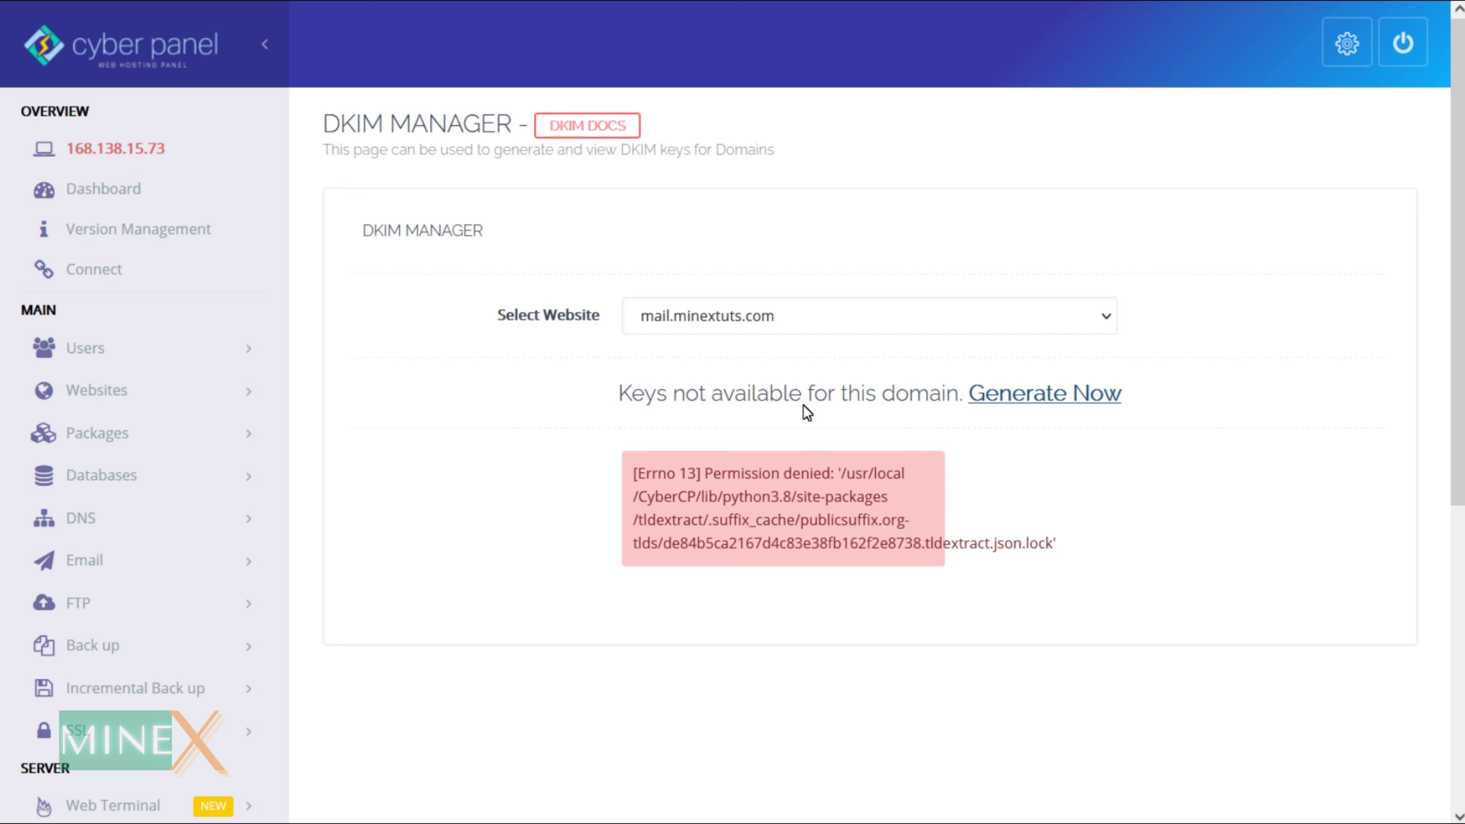
- Copy the tldextract lock-file path from the DKIM permission-denied error and browse the installed programs
left_click_drag(842, 477, 1054, 548)
right_click(1054, 548)
left_click(1080, 563)
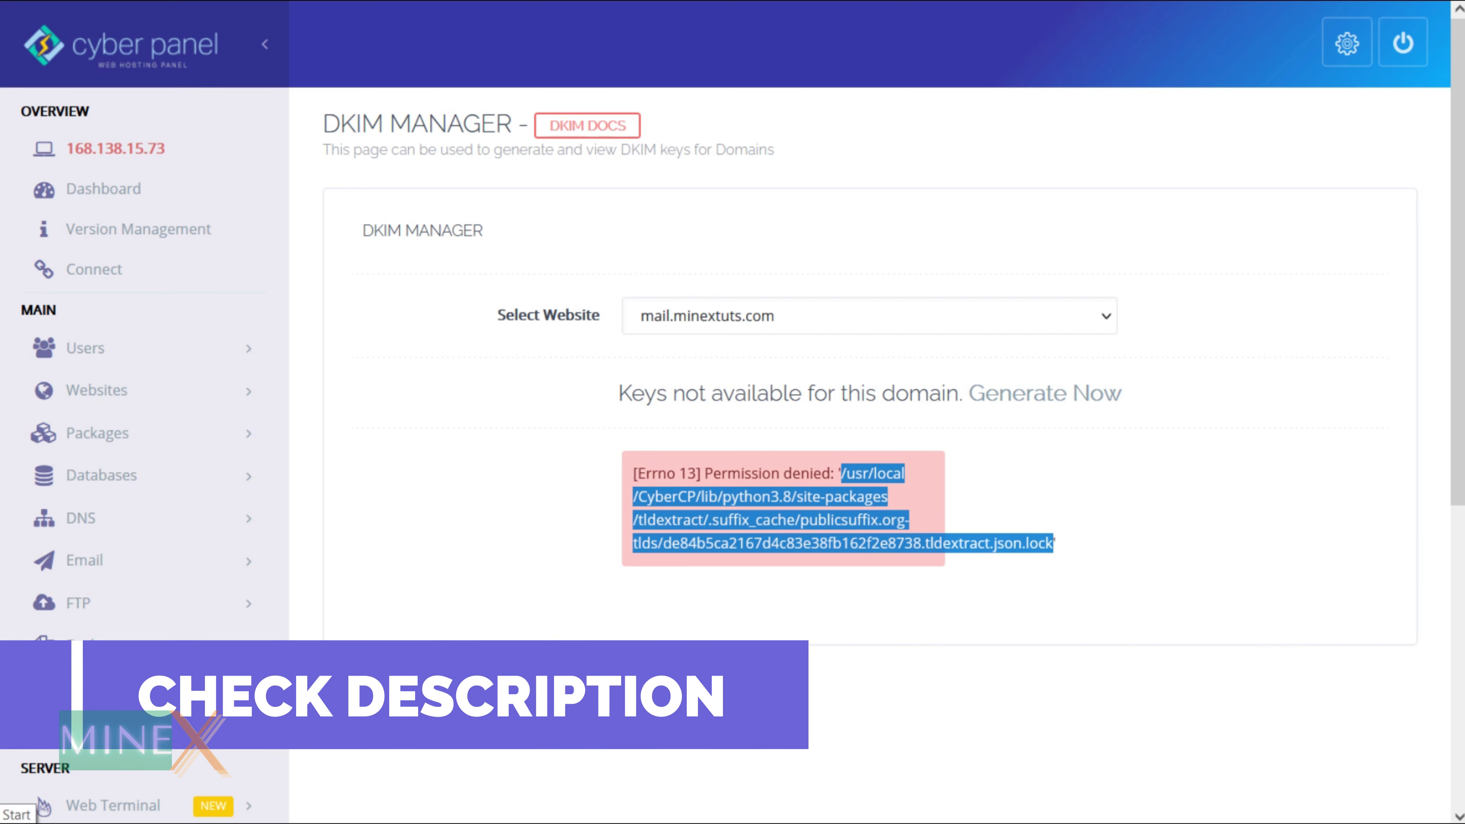
left_click(20, 818)
scroll(205, 527, "down", 15)
- Start PuTTY, connect to the saved server session as ubuntu and switch to root with sudo su -
left_click(231, 350)
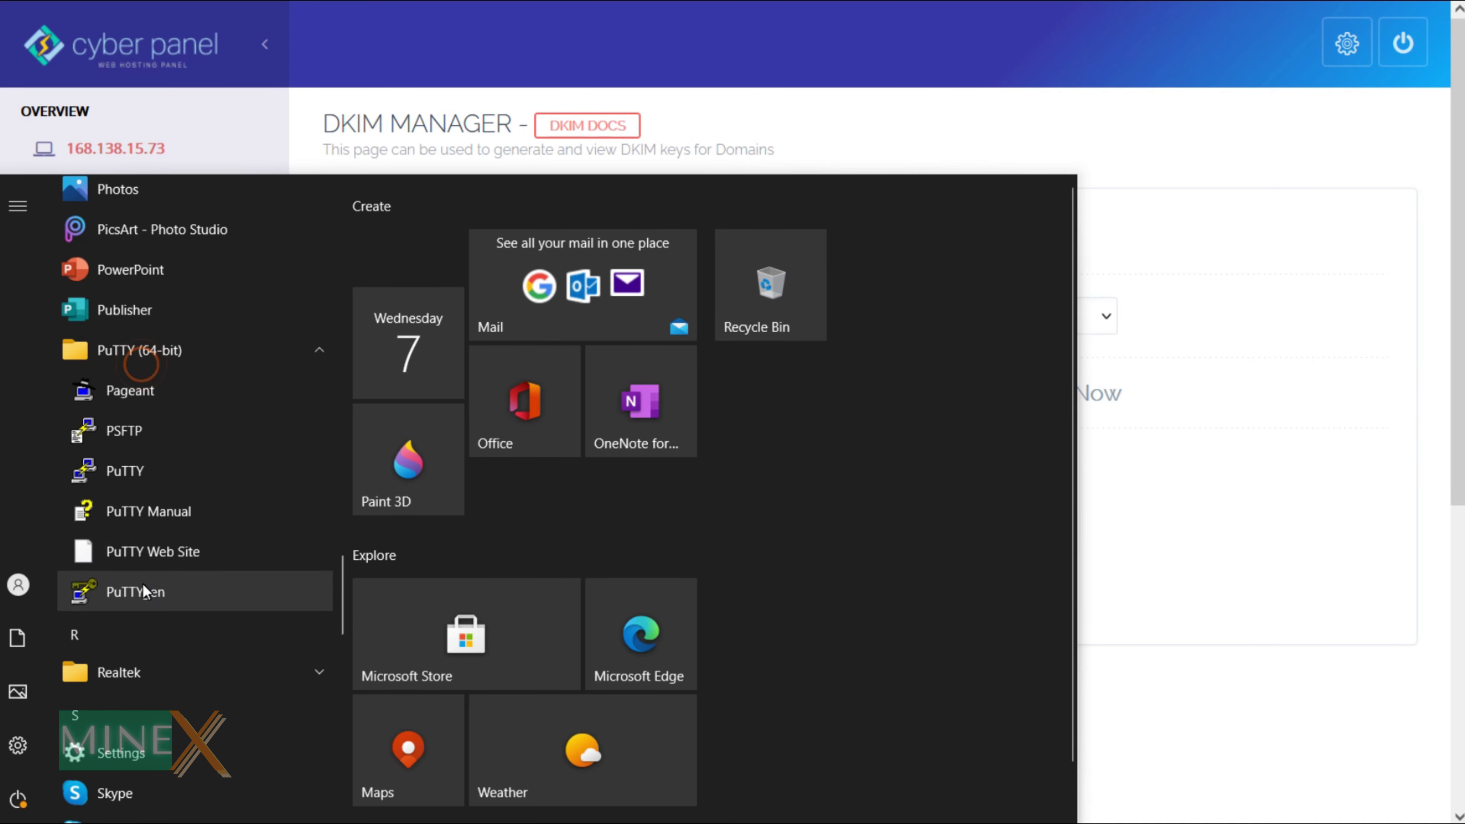
left_click(96, 481)
left_click_drag(1002, 411, 1003, 448)
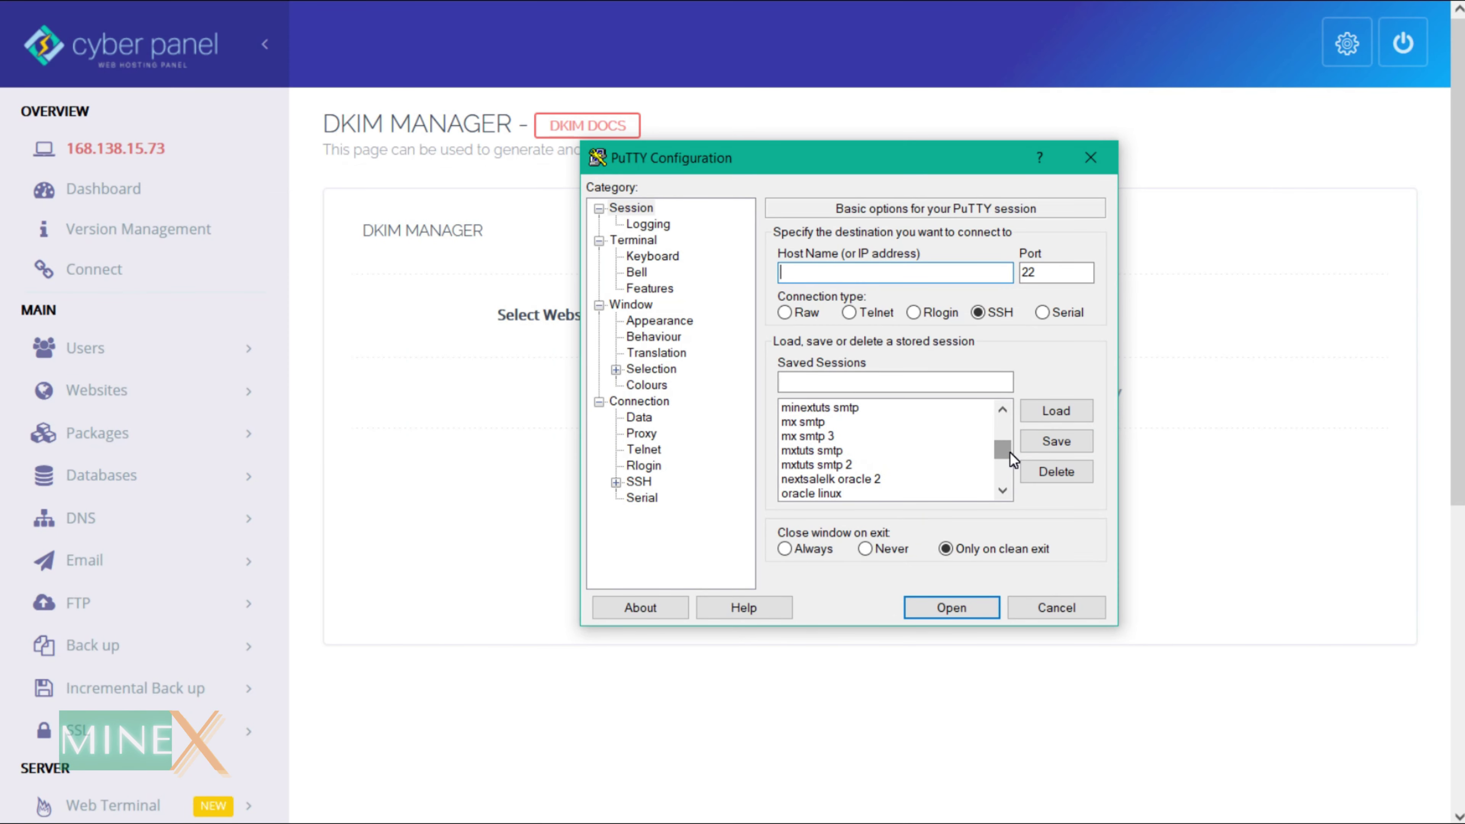
double_click(810, 445)
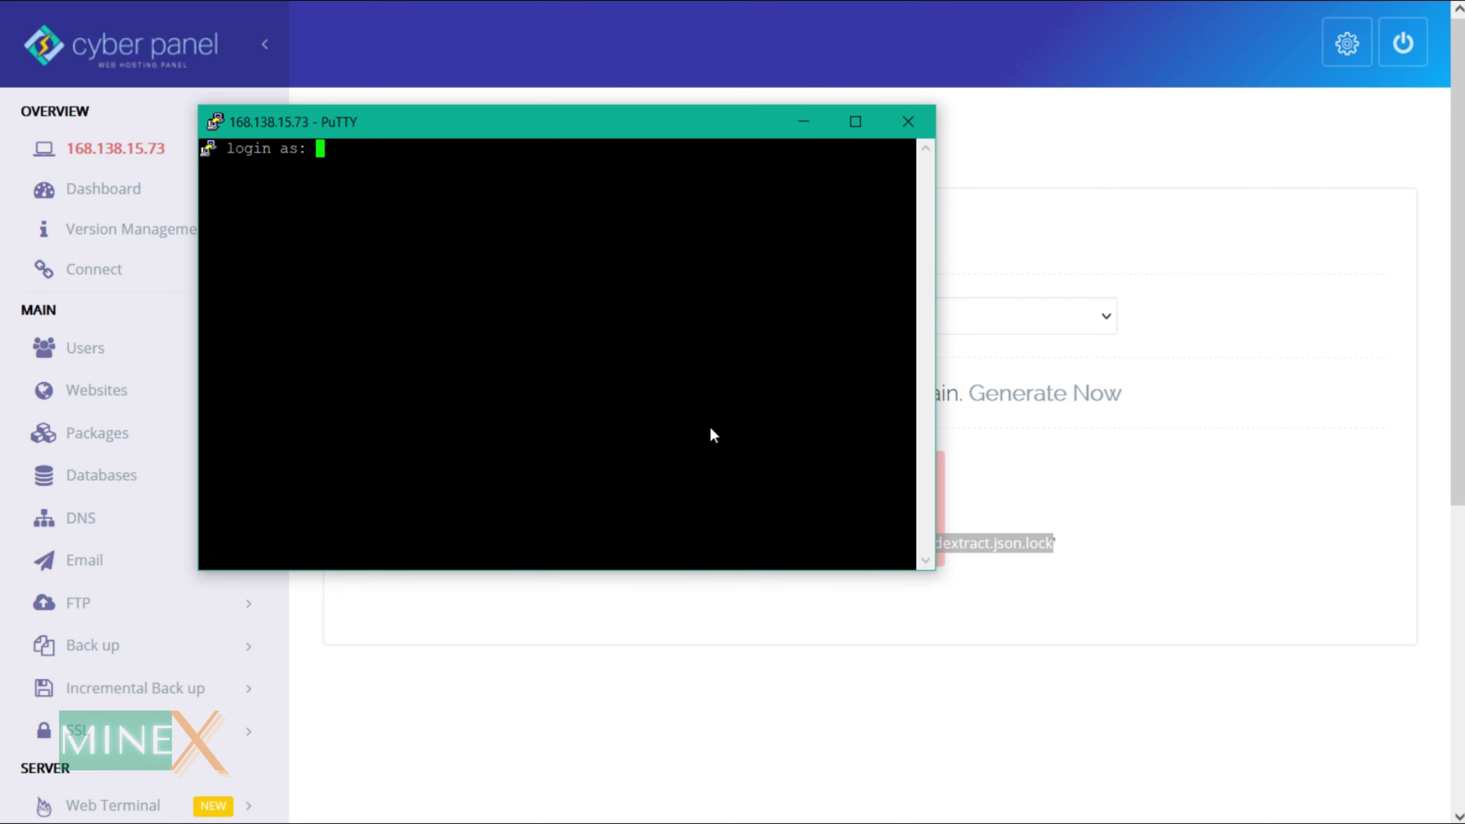
type("ubuntu")
key("Return")
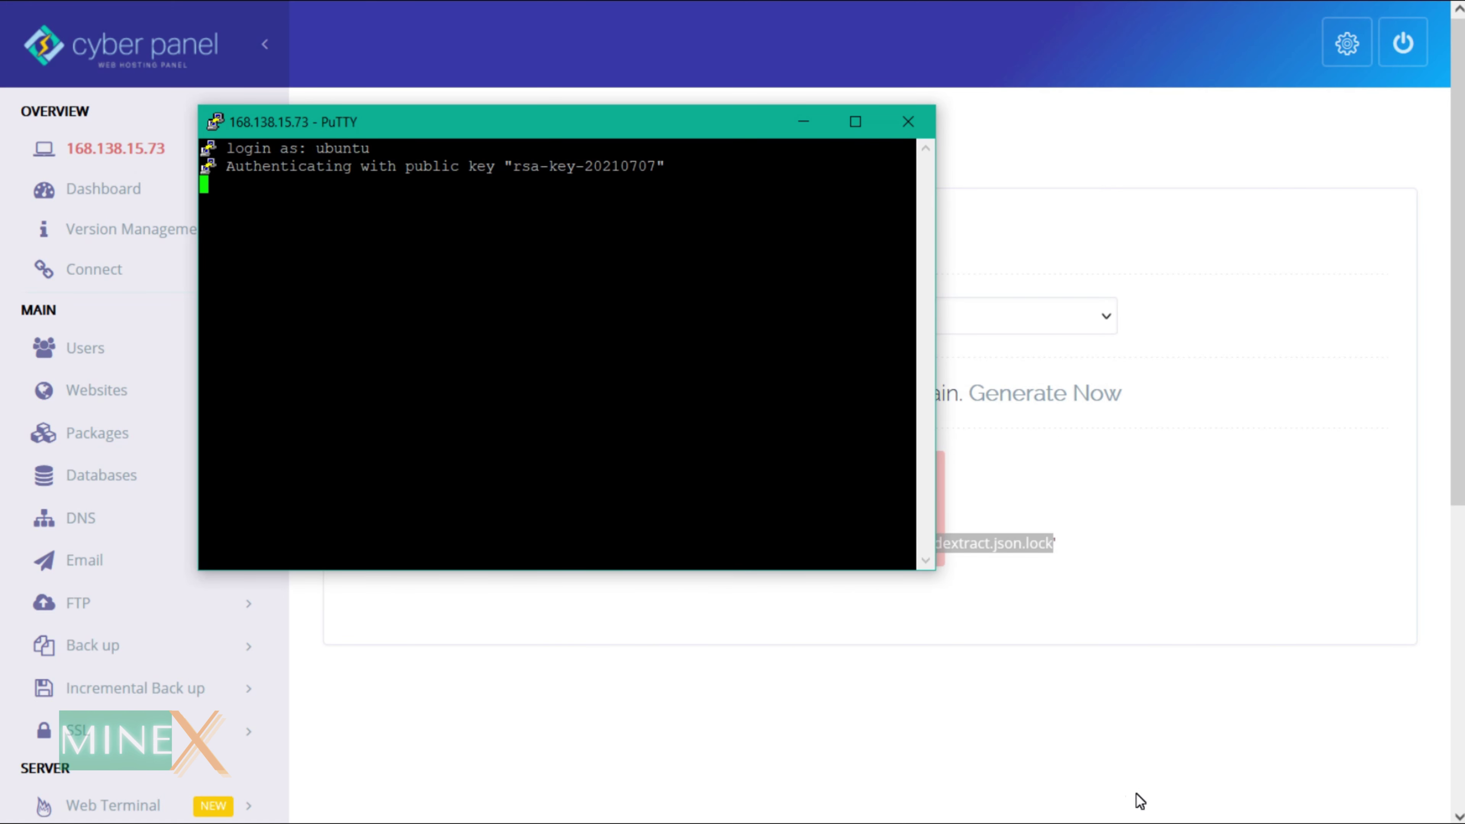
left_click_drag(941, 575, 1373, 714)
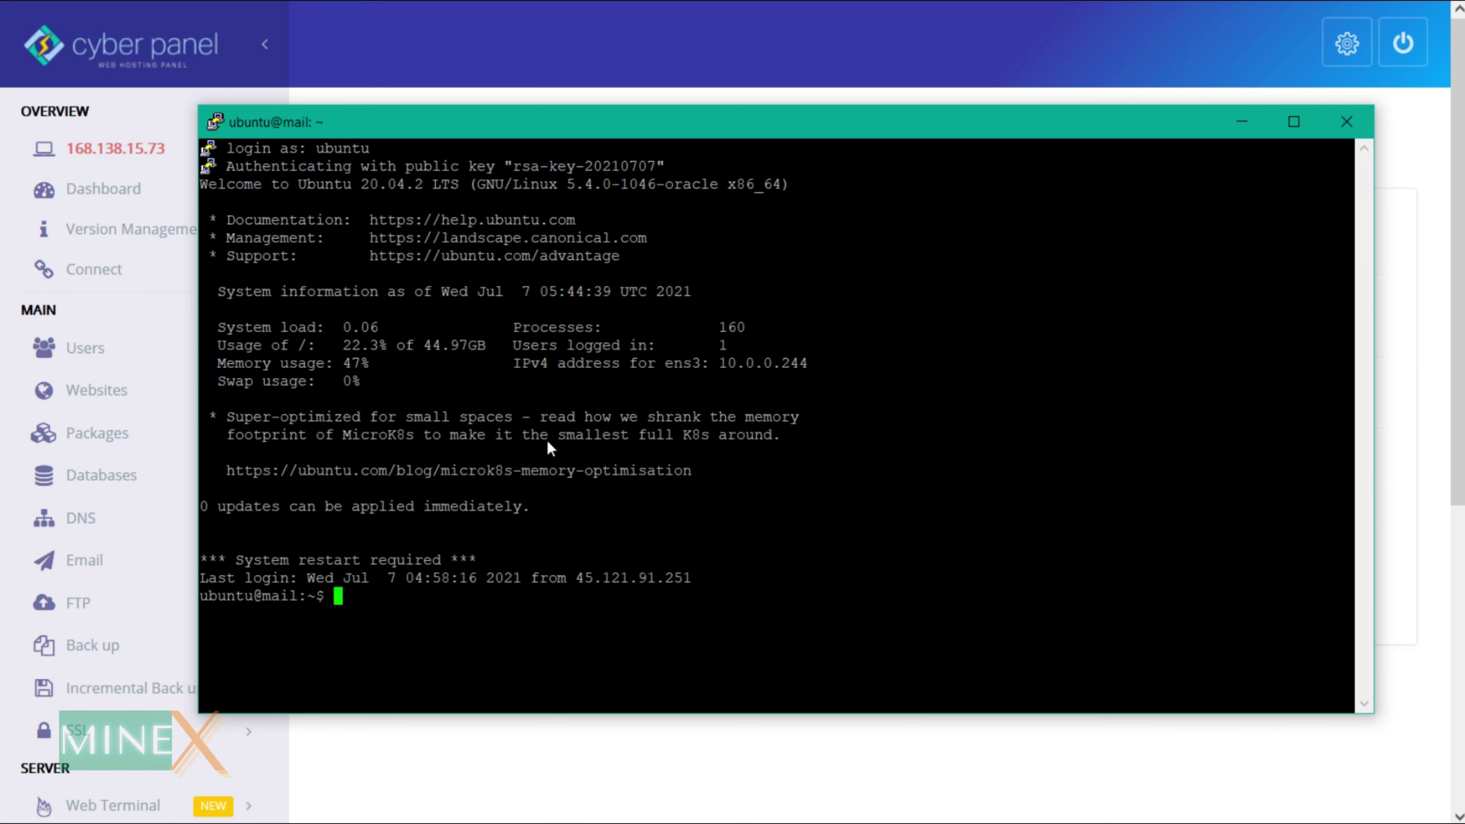
type("sudo su -")
key("Return")
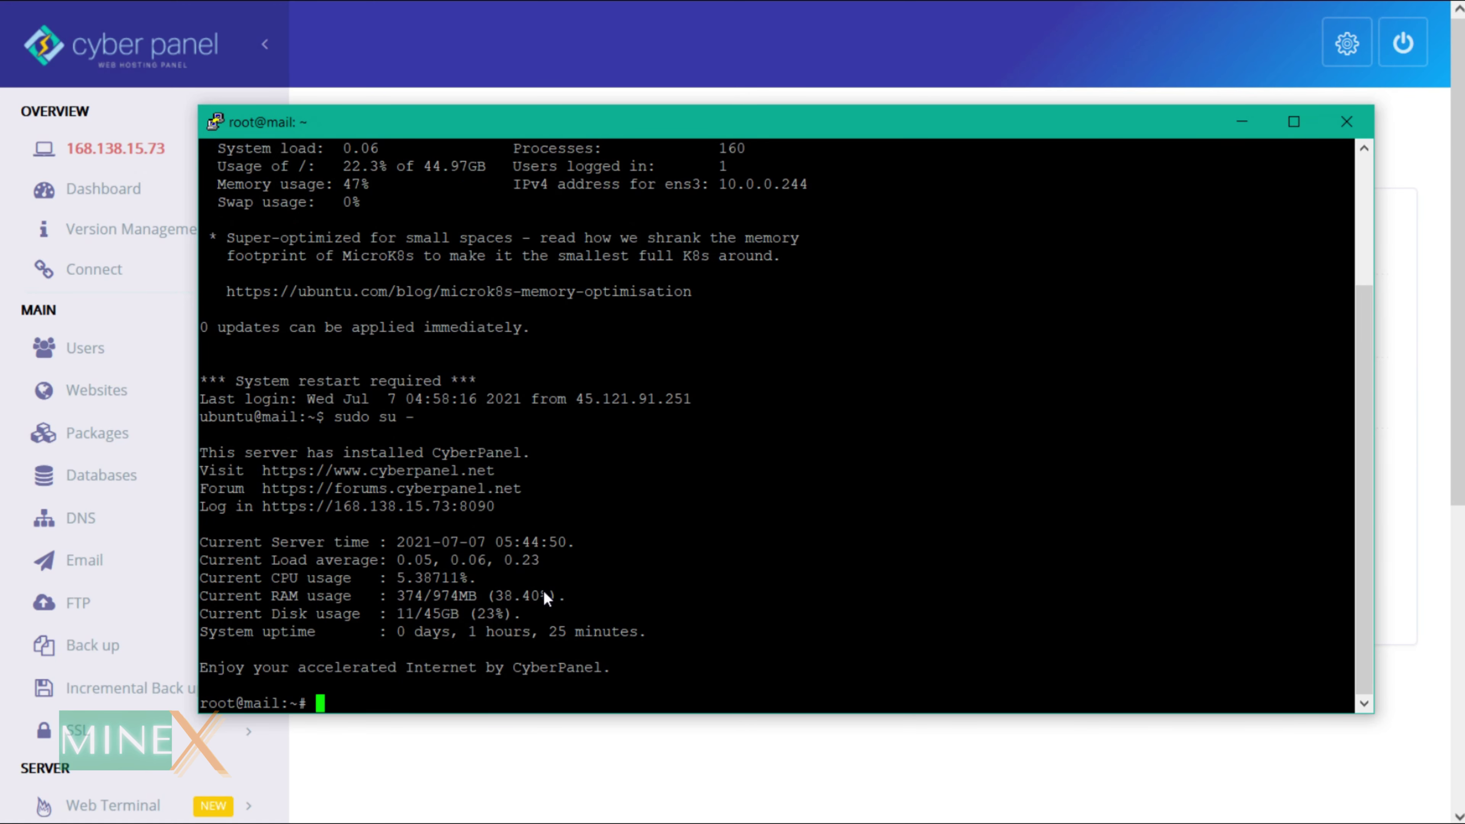
- Run sudo chmod 777 on the pasted tldextract lock-file path
type("sudo chmod 777")
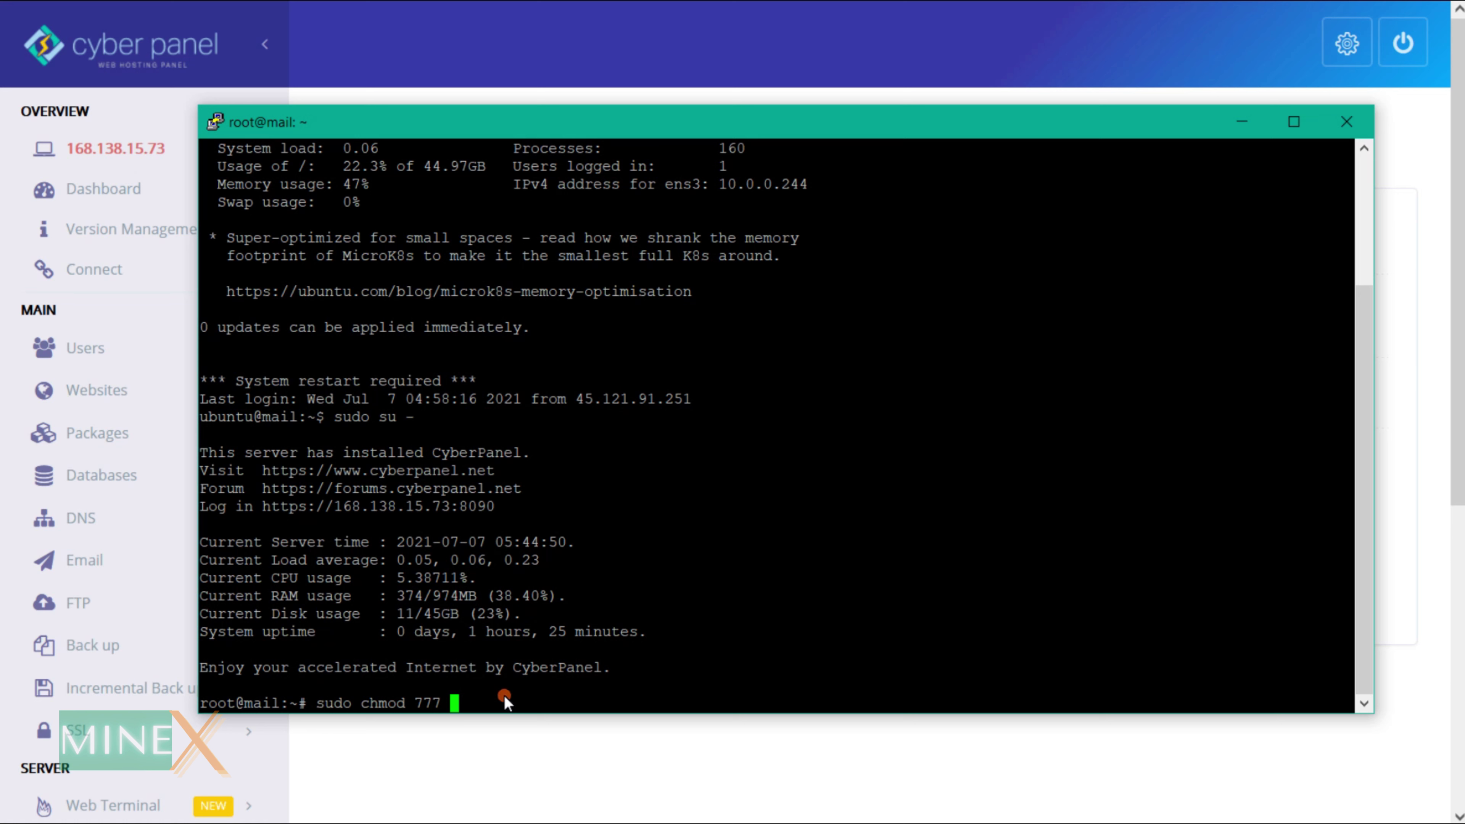
right_click(505, 701)
key("Return")
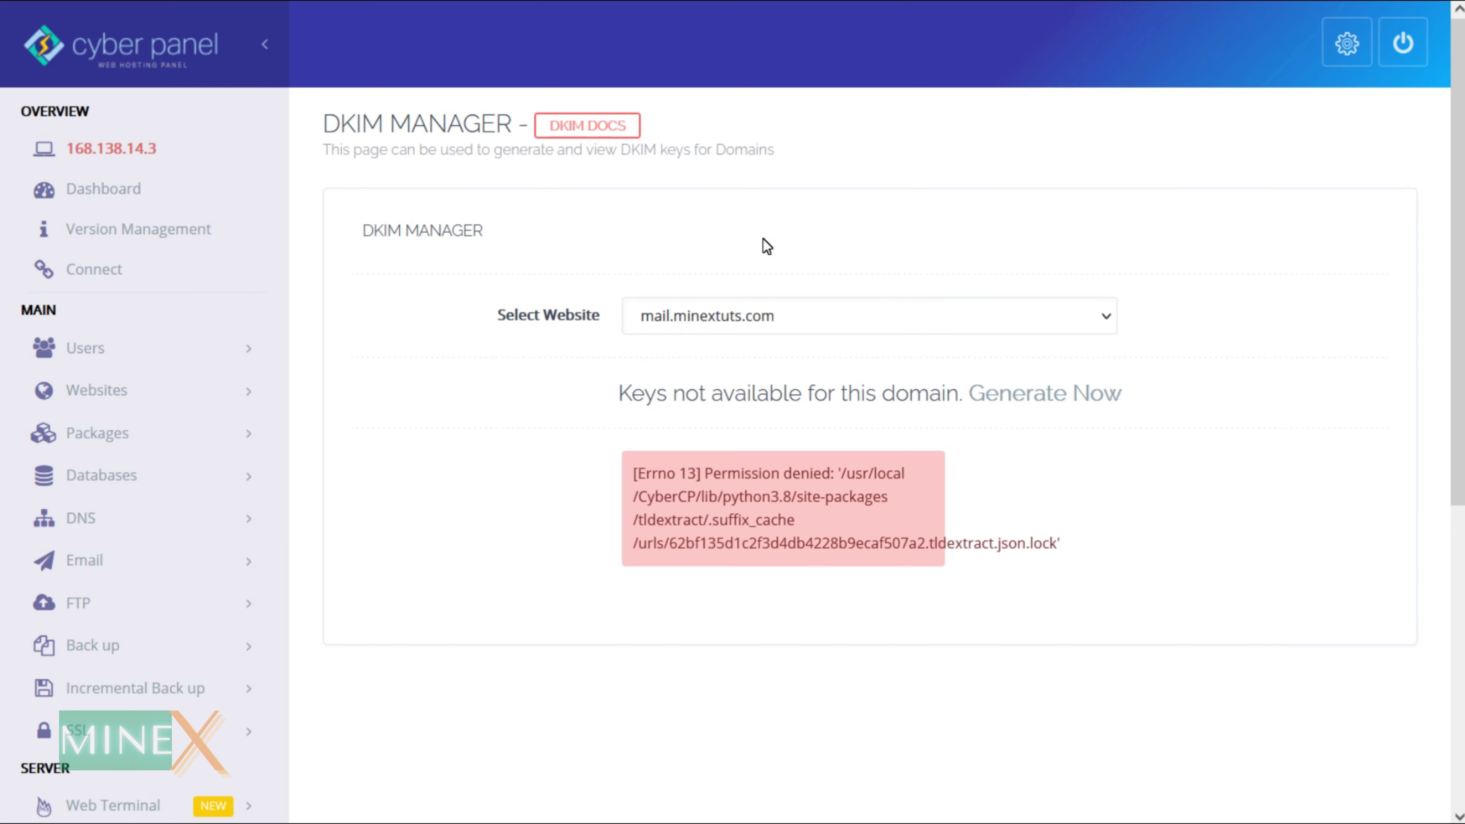
- Reload the DKIM Manager and select mail.minextuts.com to fetch its keys
left_click(877, 321)
left_click(840, 353)
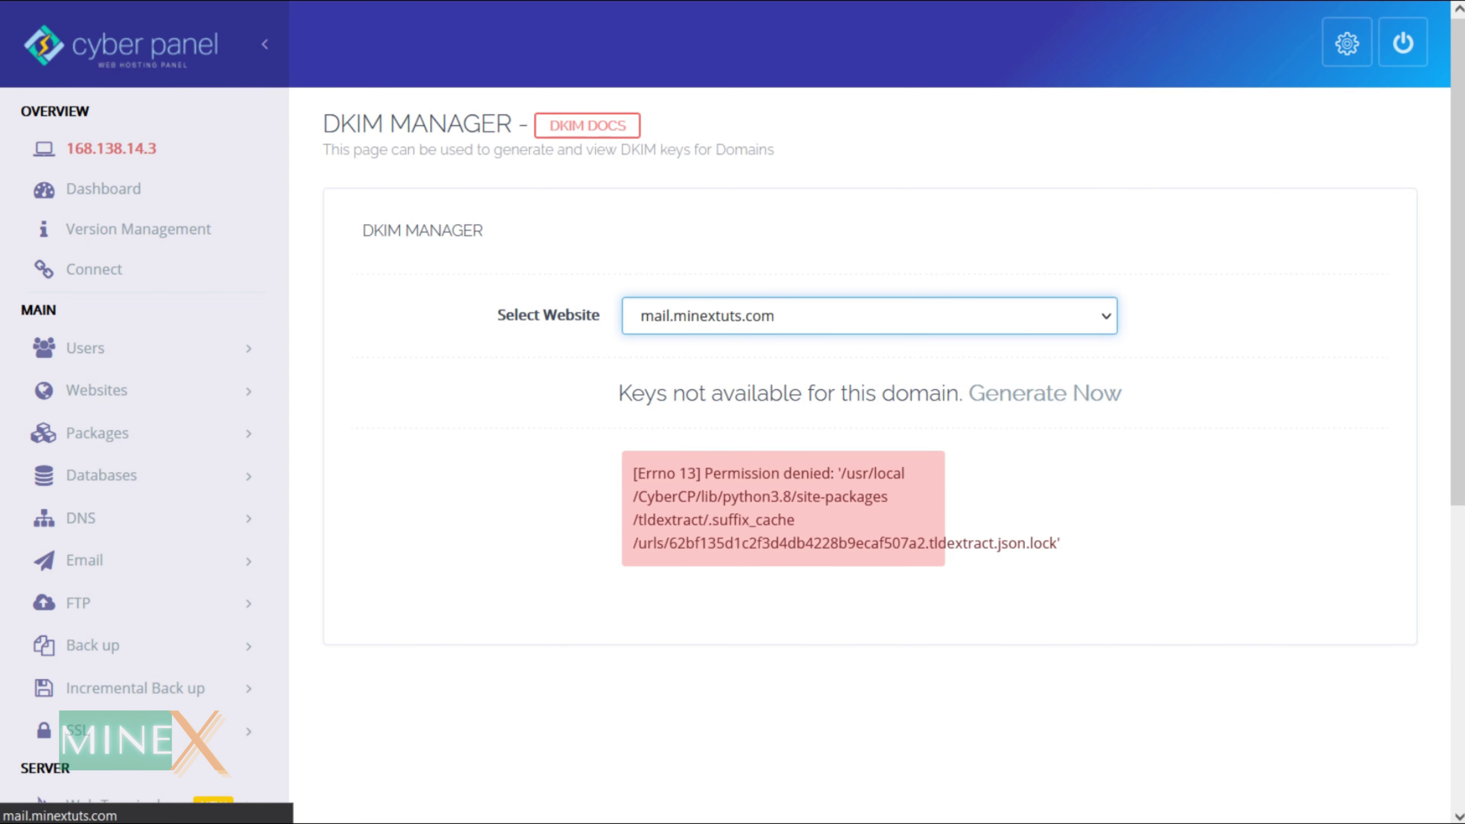
key("F5")
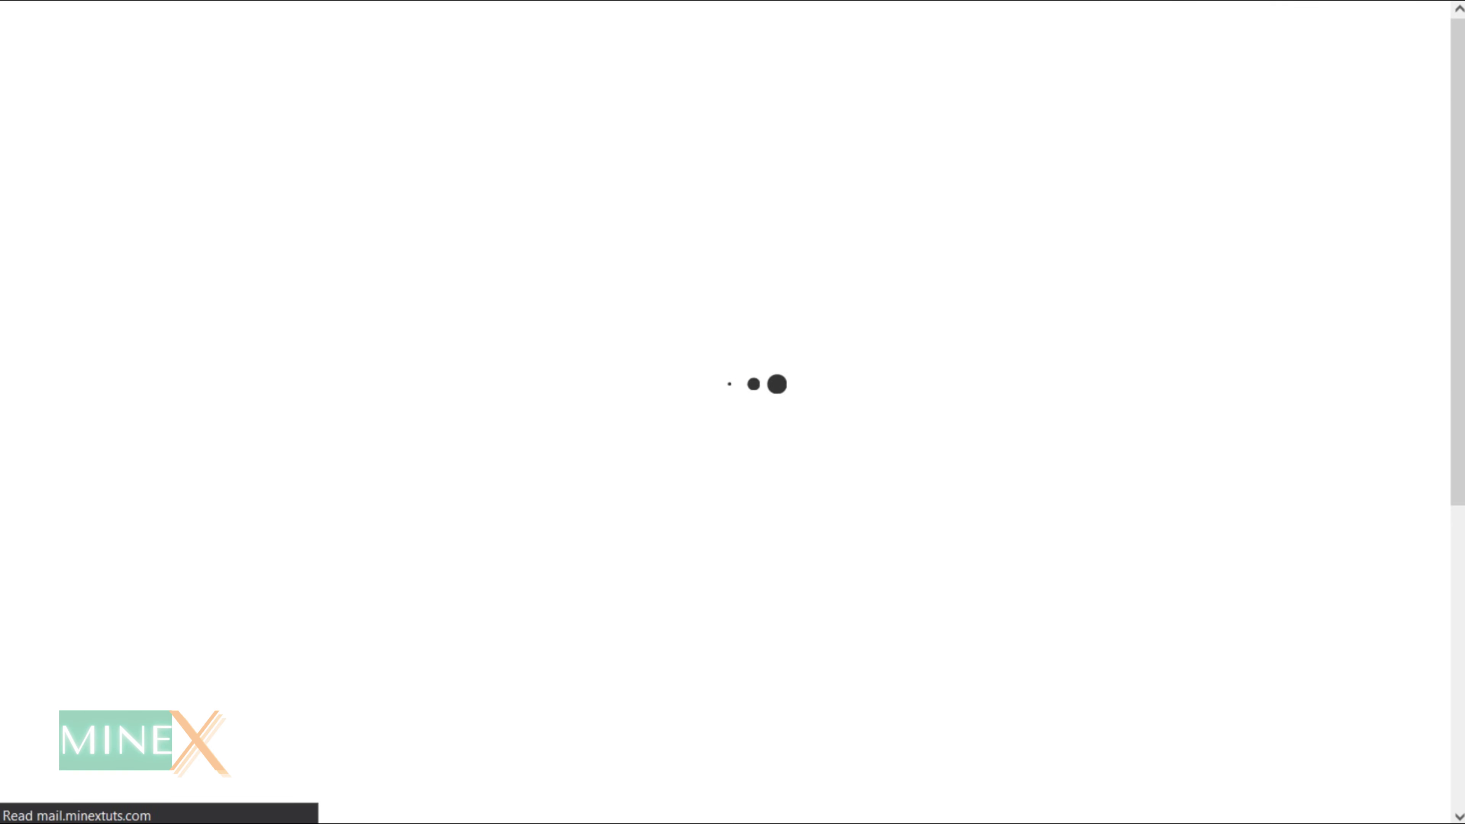
left_click(666, 312)
left_click(690, 388)
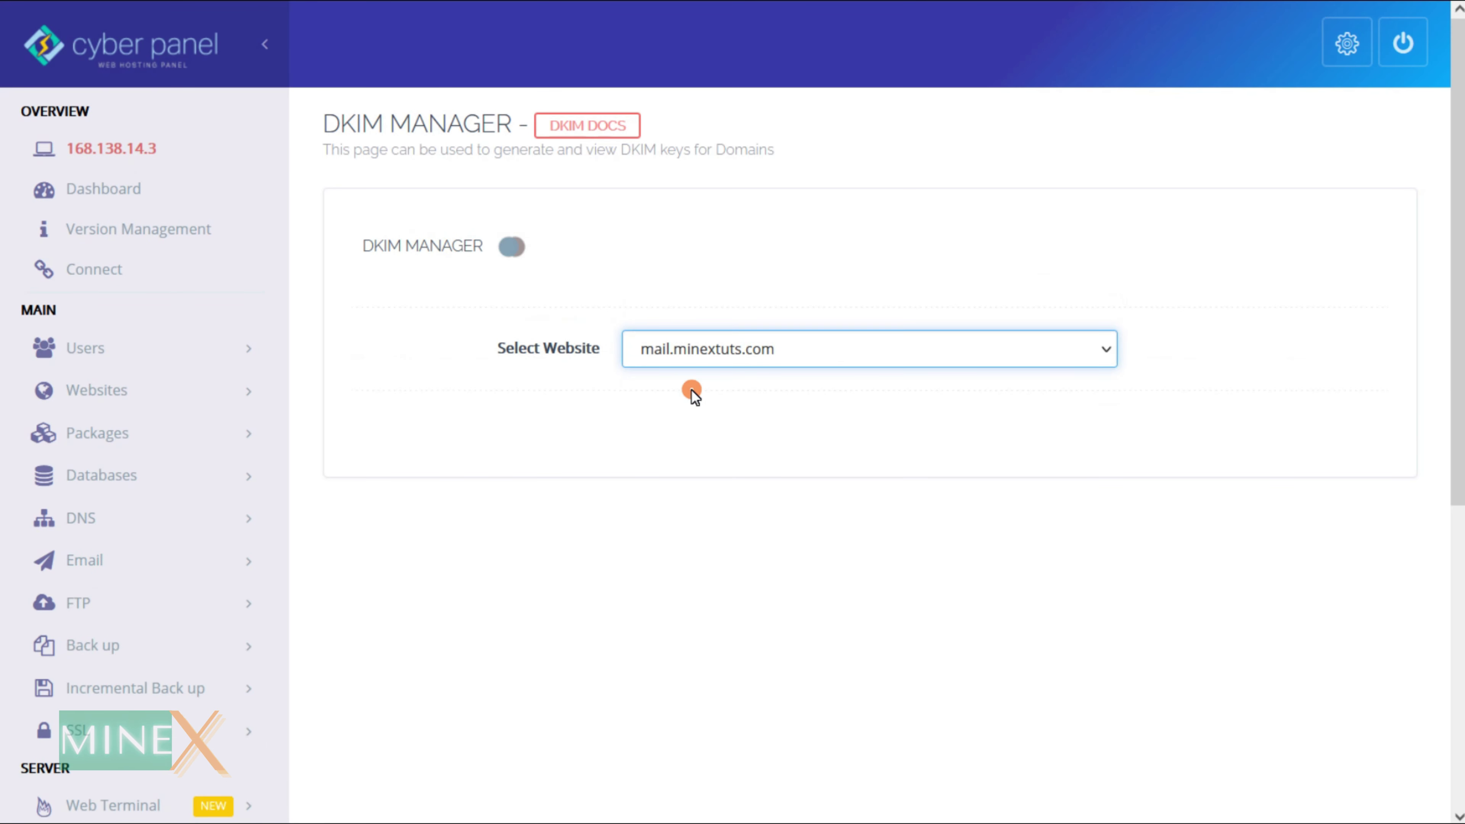
- Review the generated DKIM private and public keys and select the start of the public key
scroll(783, 427, "down", 5)
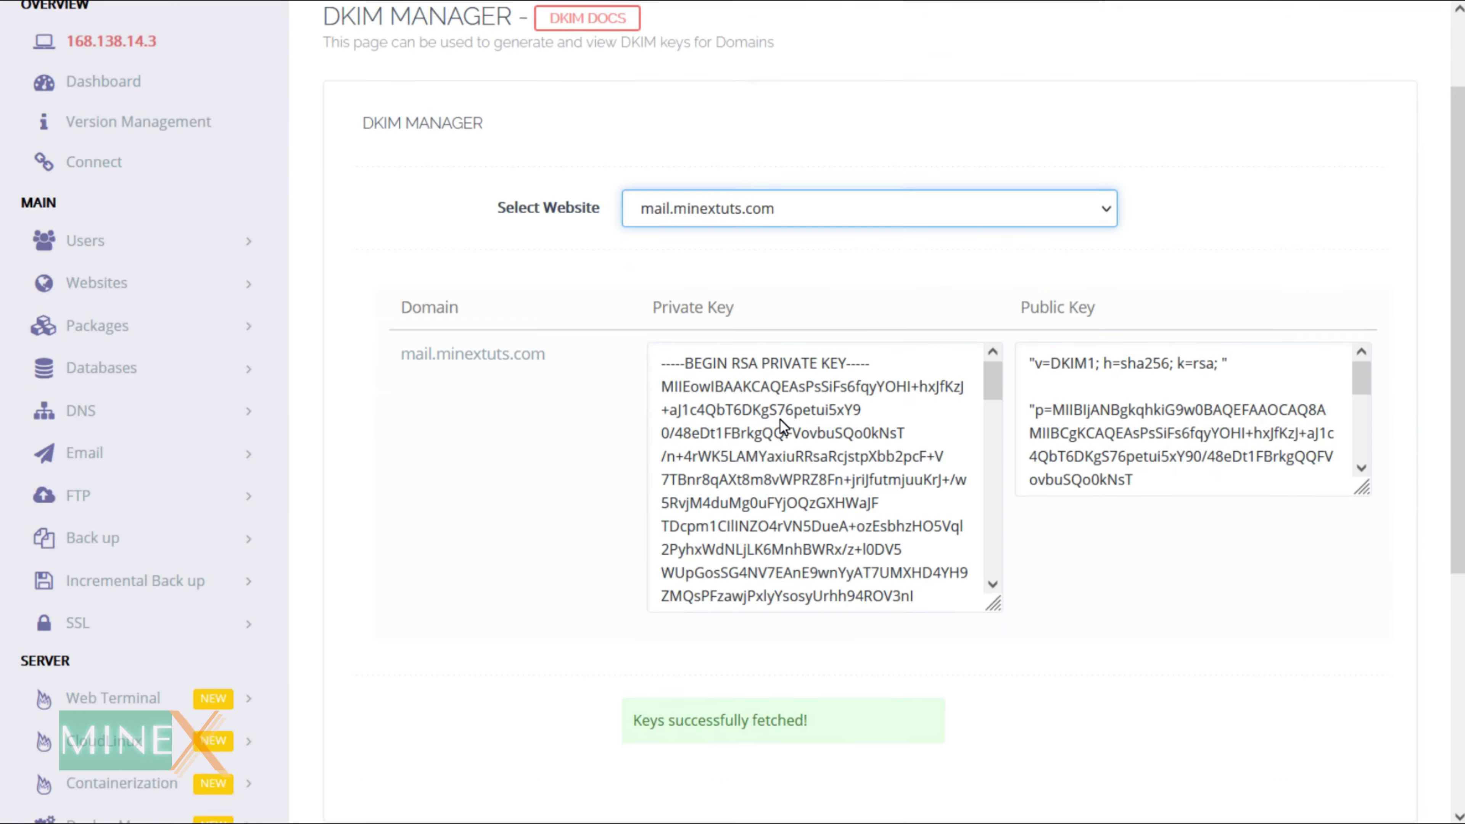
scroll(786, 292, "down", 4)
scroll(782, 288, "down", 5)
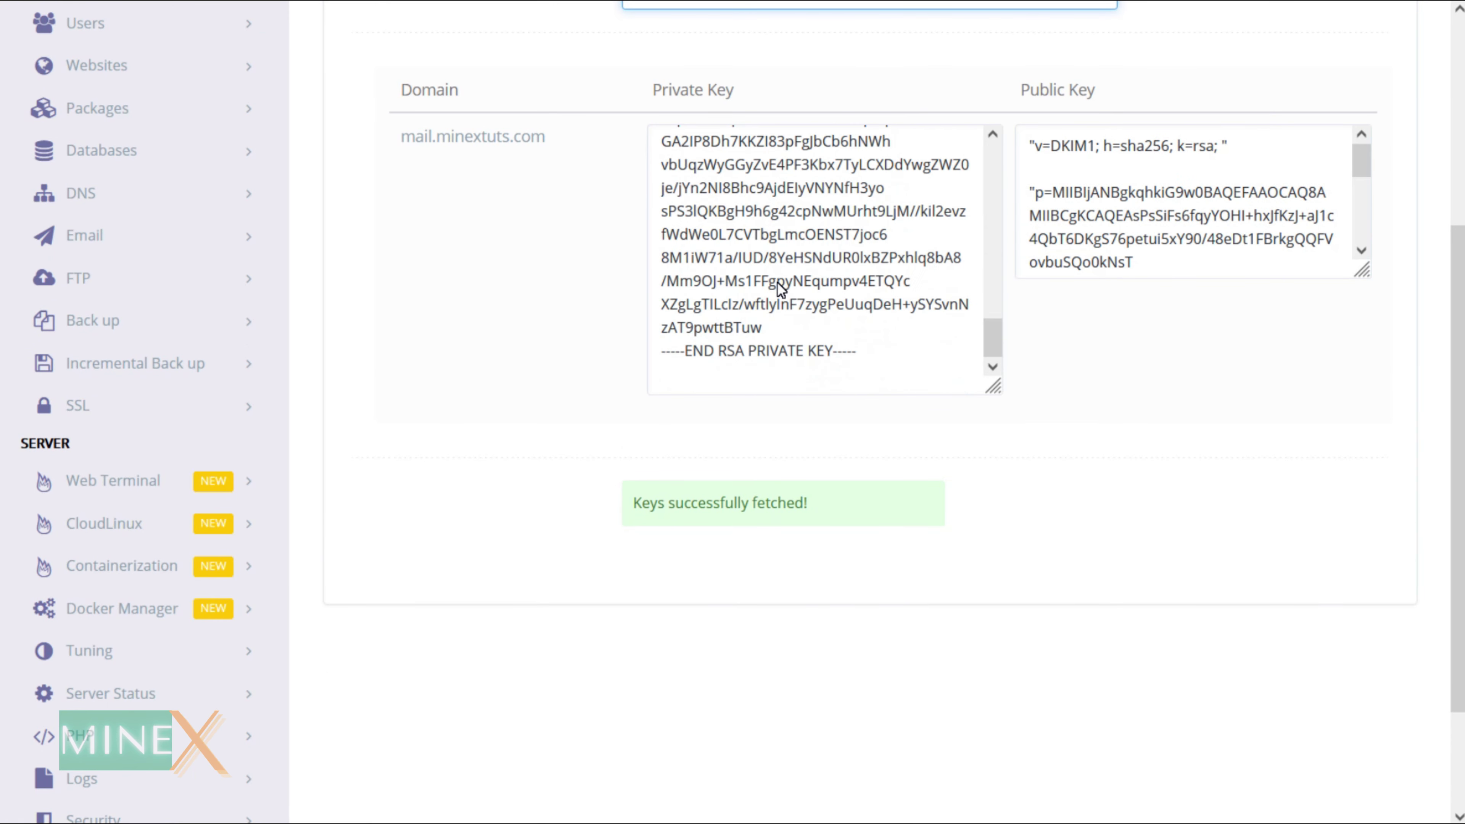
scroll(1063, 248, "down", 3)
scroll(1063, 247, "up", 3)
scroll(1063, 248, "up", 5)
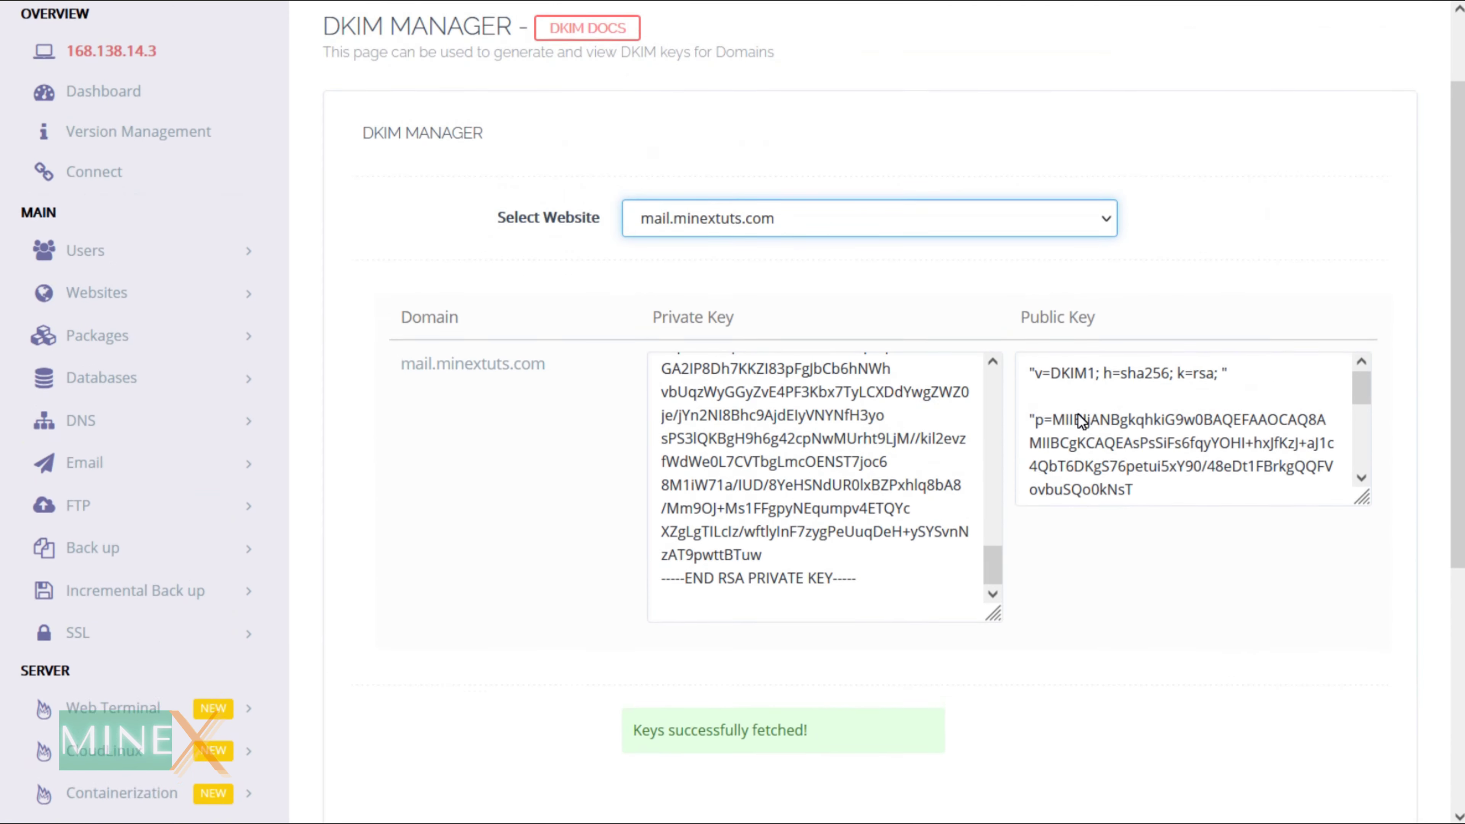
scroll(497, 451, "down", 1)
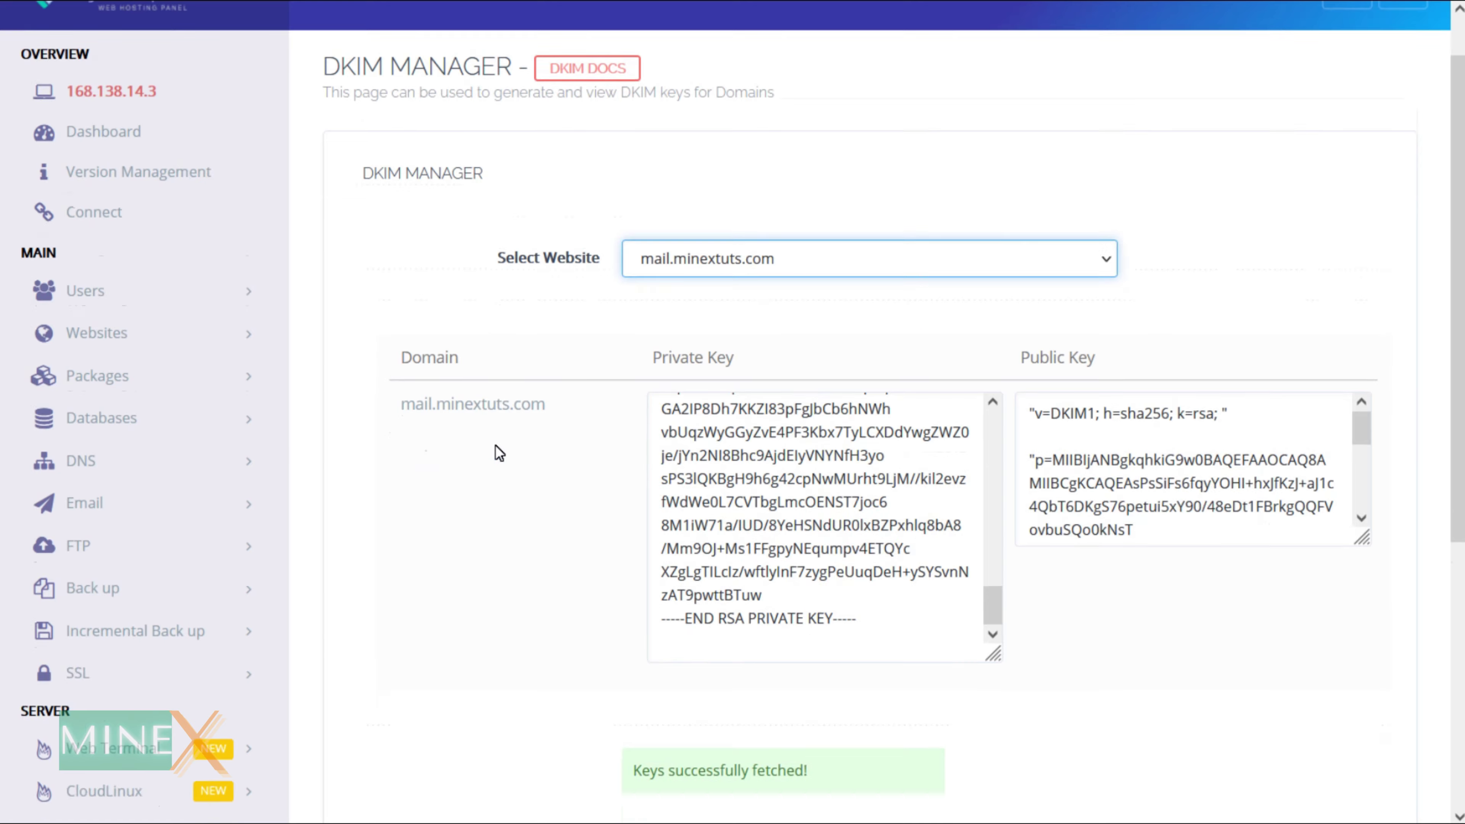
scroll(497, 451, "down", 5)
scroll(865, 450, "up", 10)
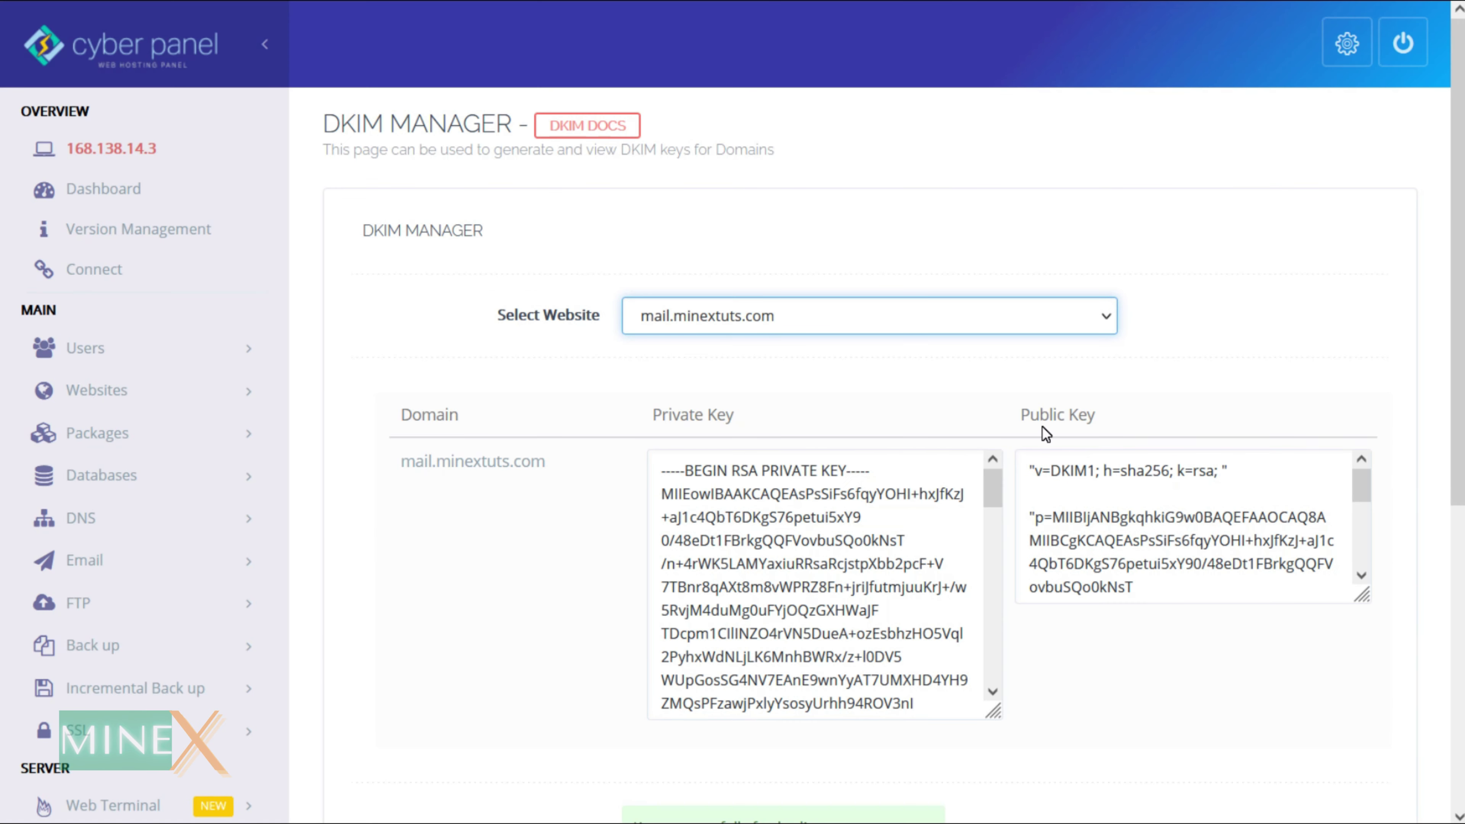
left_click_drag(1034, 474, 1218, 483)
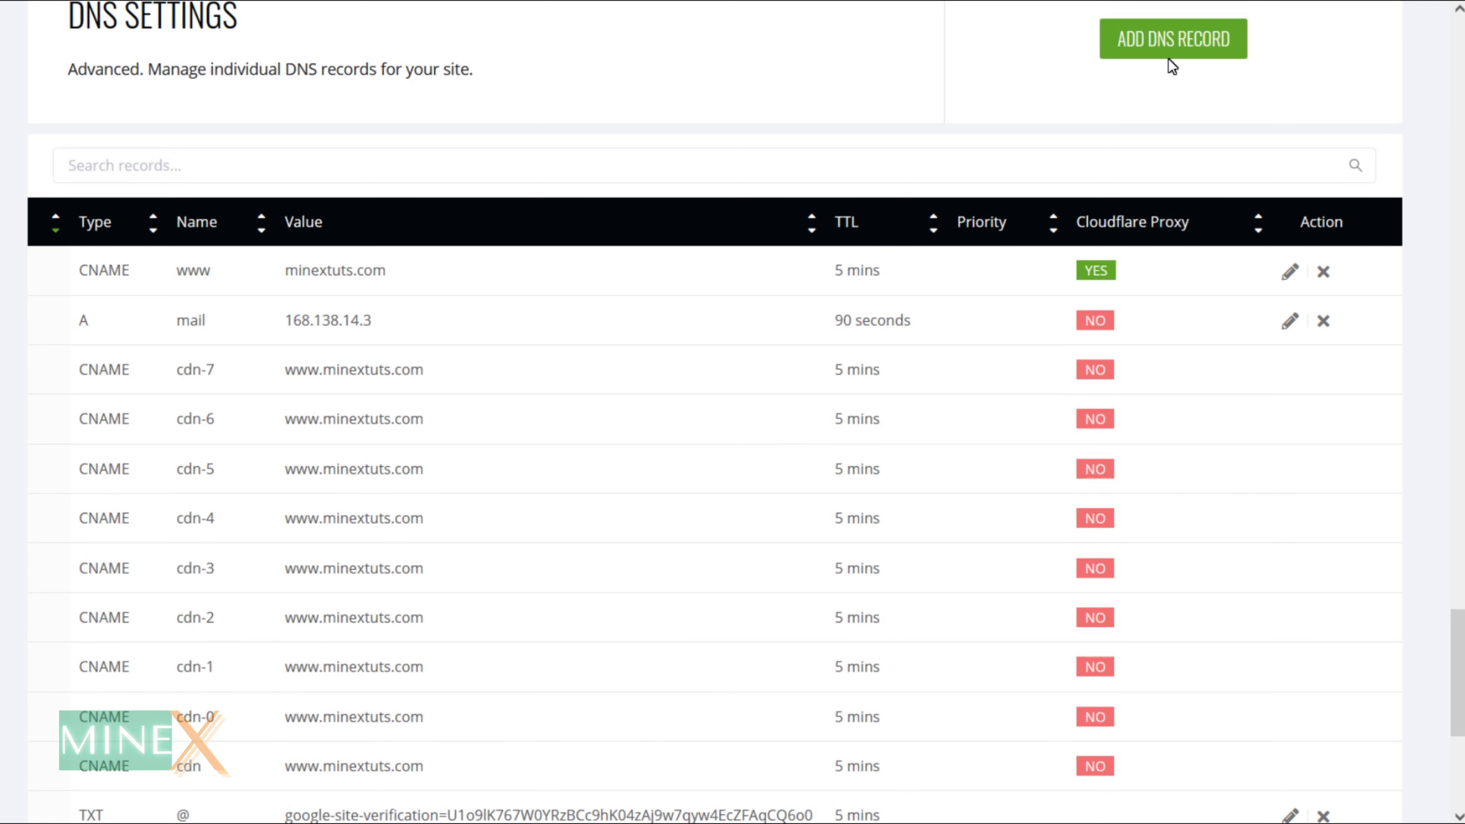
- Create a new TXT record named default._domainkey.mail
left_click(1170, 57)
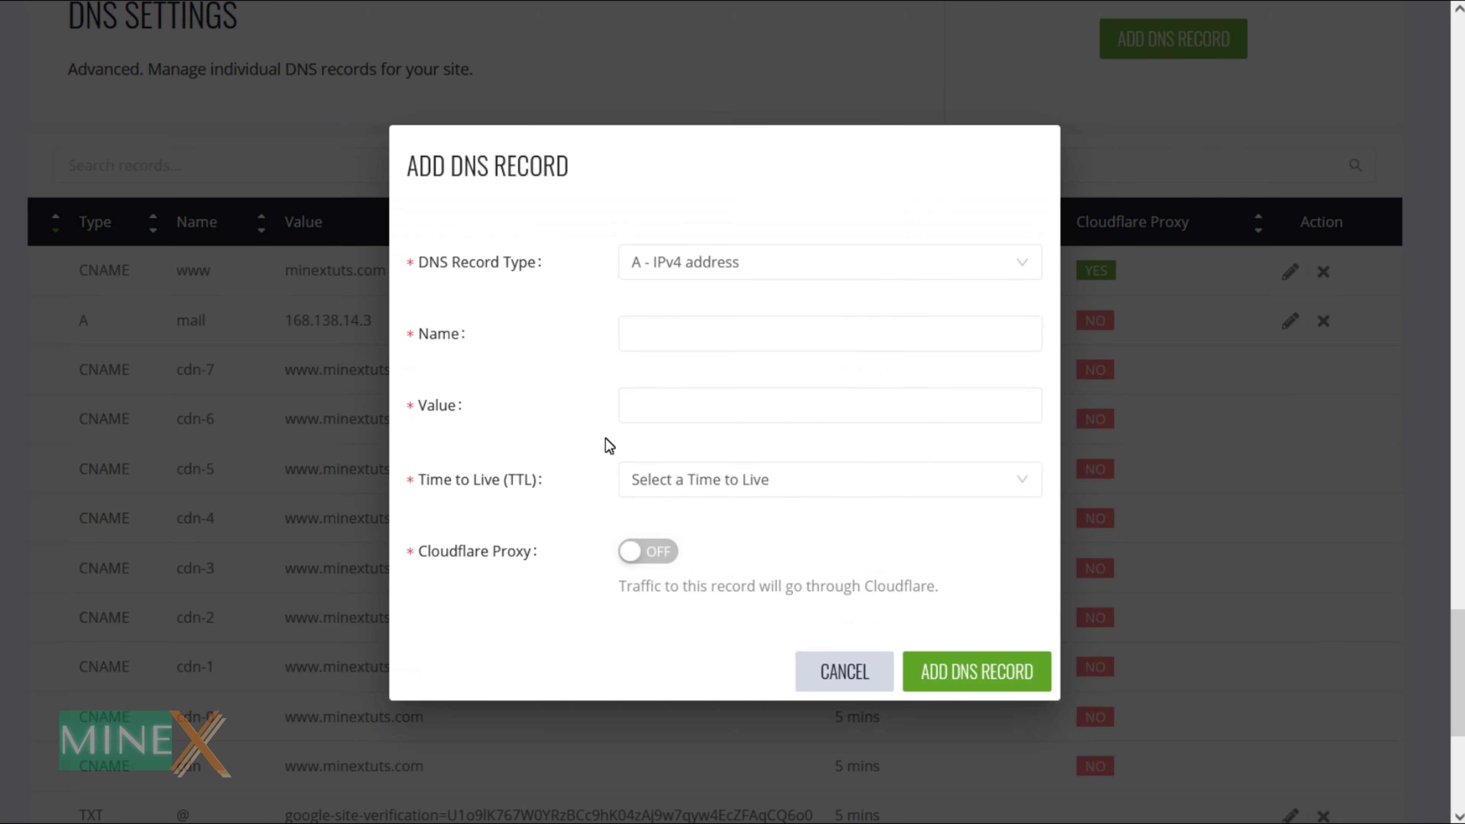
left_click(693, 284)
left_click(663, 411)
left_click(743, 390)
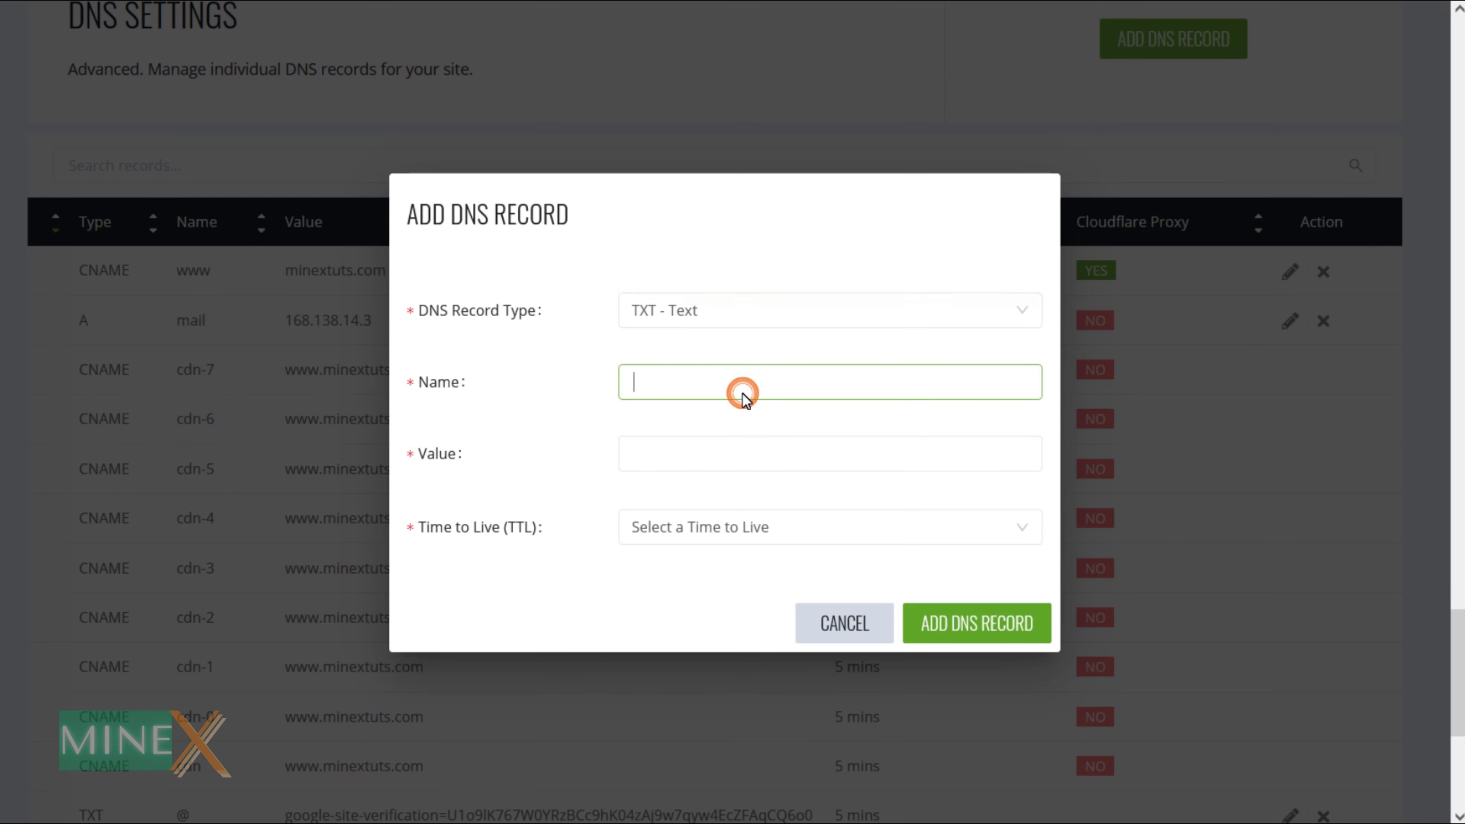
key("ctrl+v")
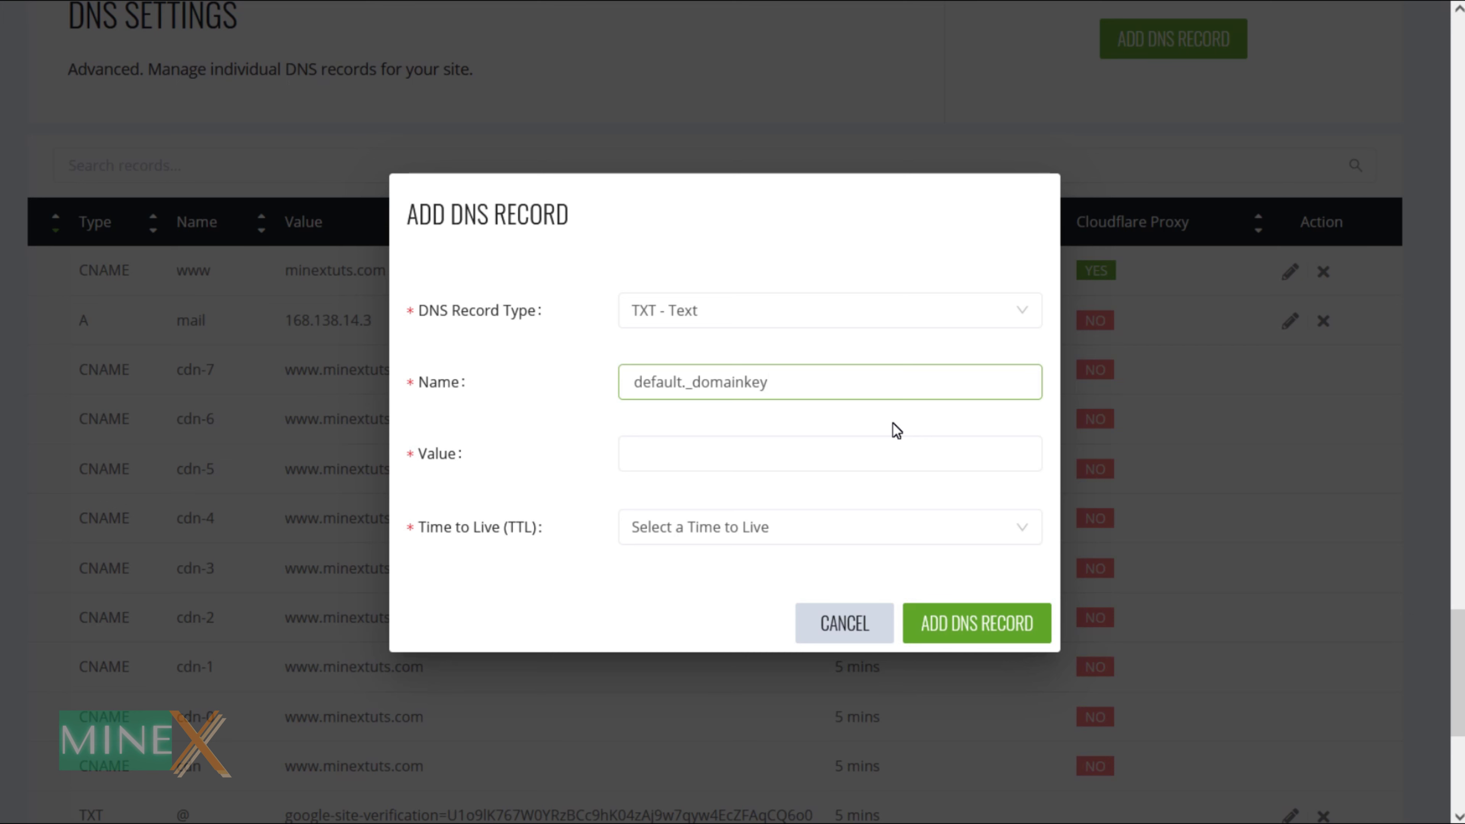
type(".mail")
left_click(749, 461)
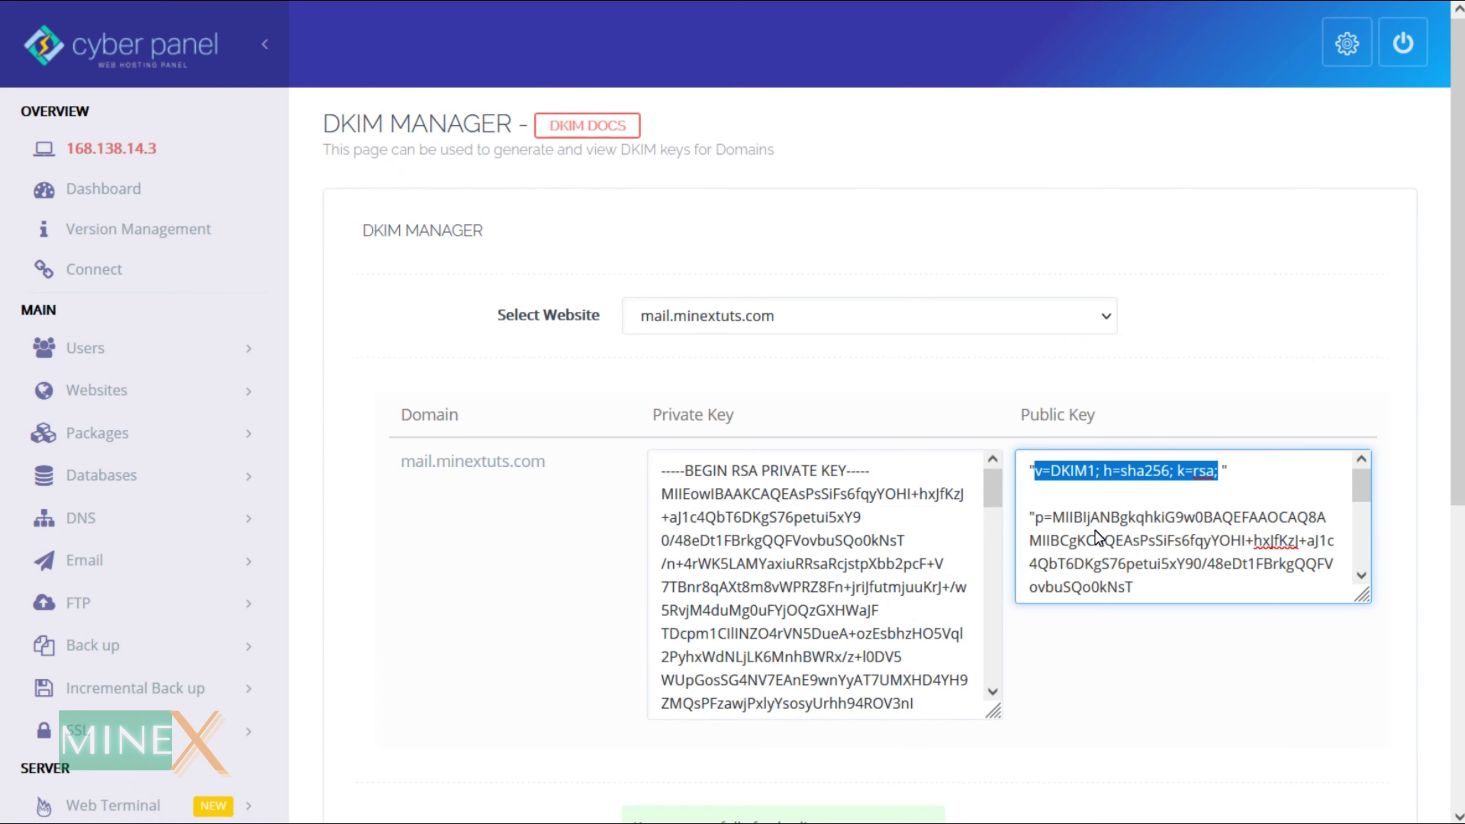
- Paste the v=DKIM1 header and the first part of the public key into the value
right_click(1119, 479)
left_click(1180, 164)
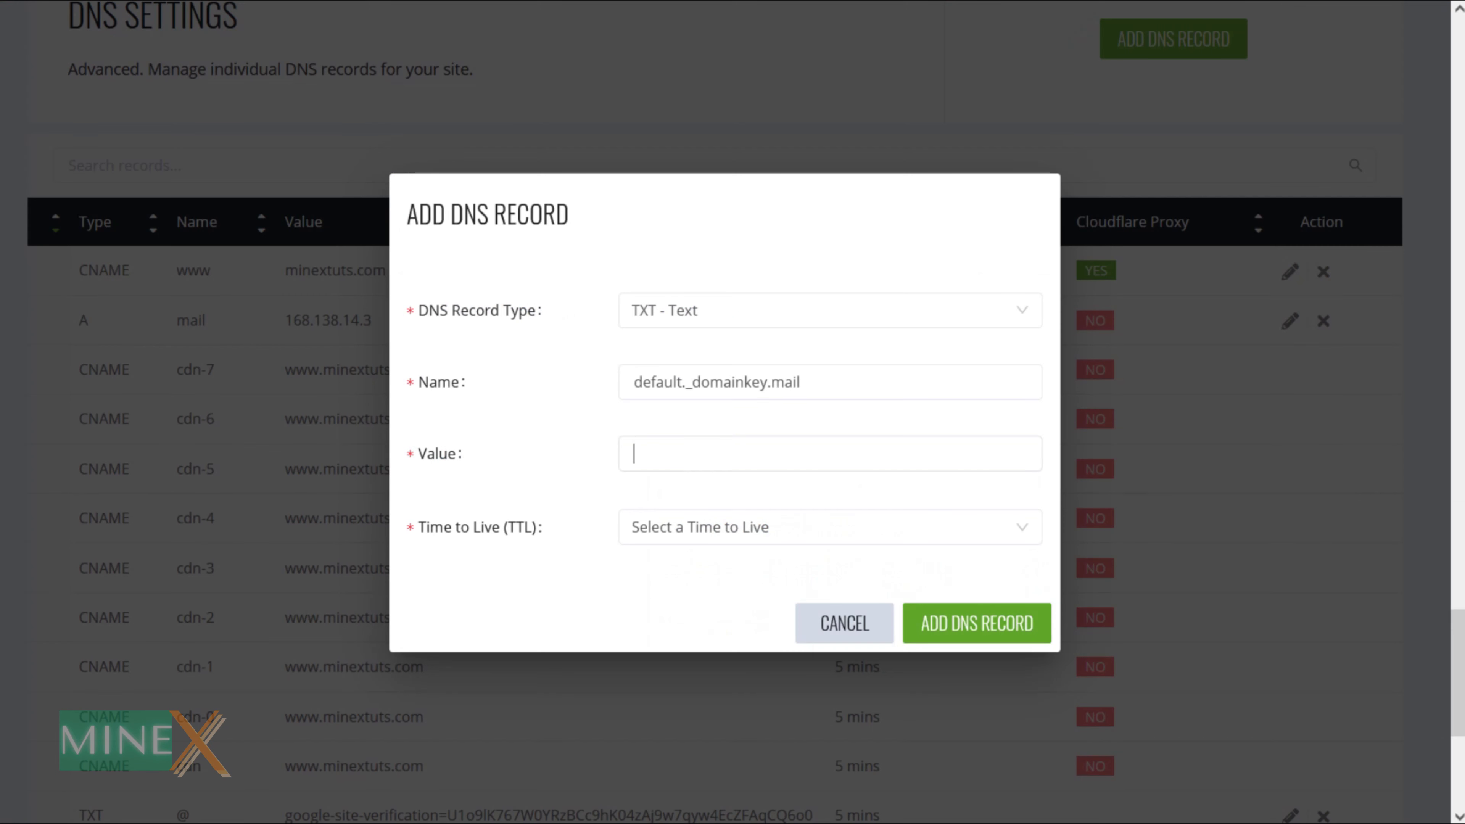
key("ctrl+v")
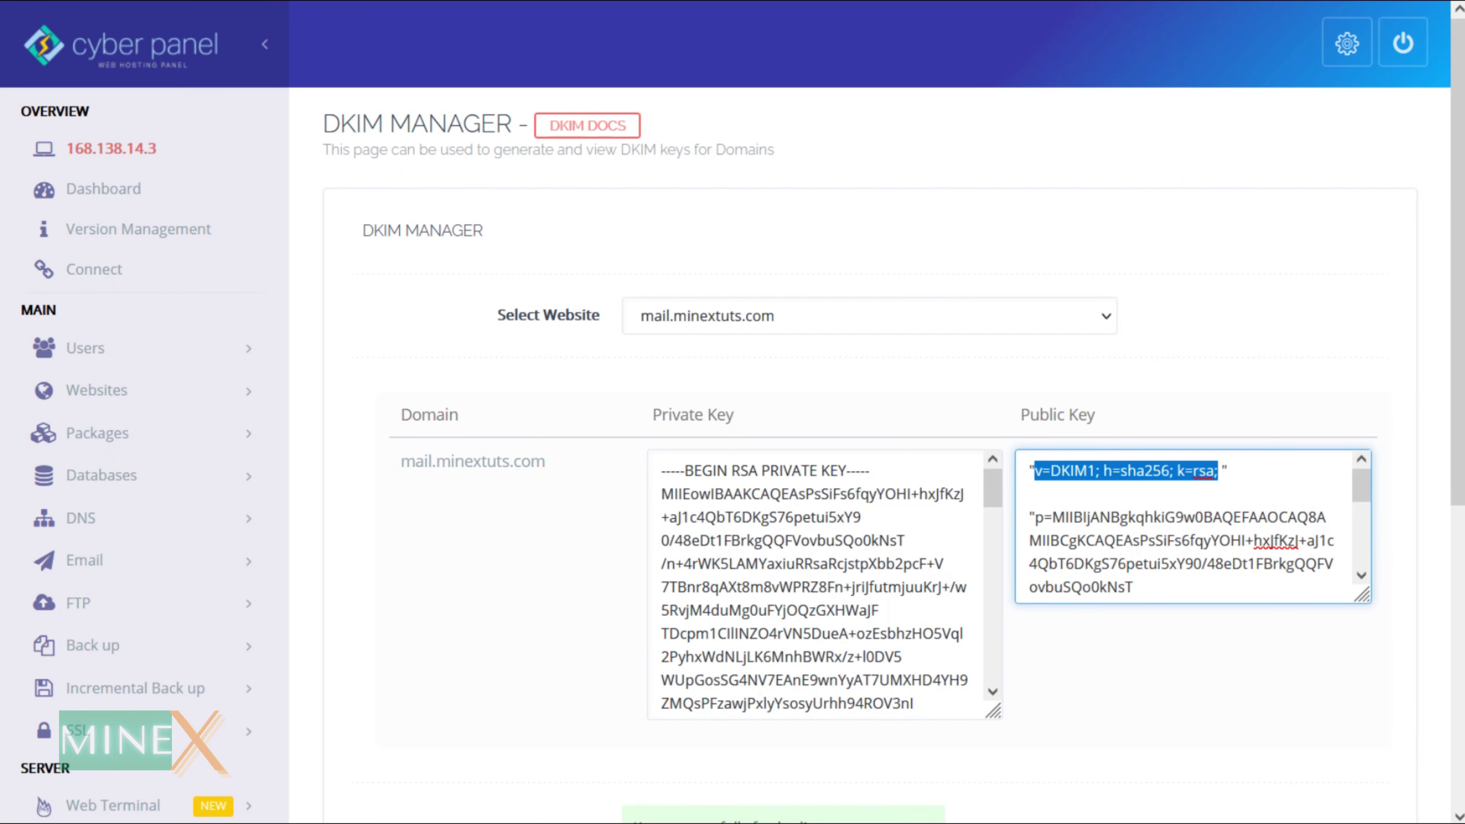
left_click(1036, 526)
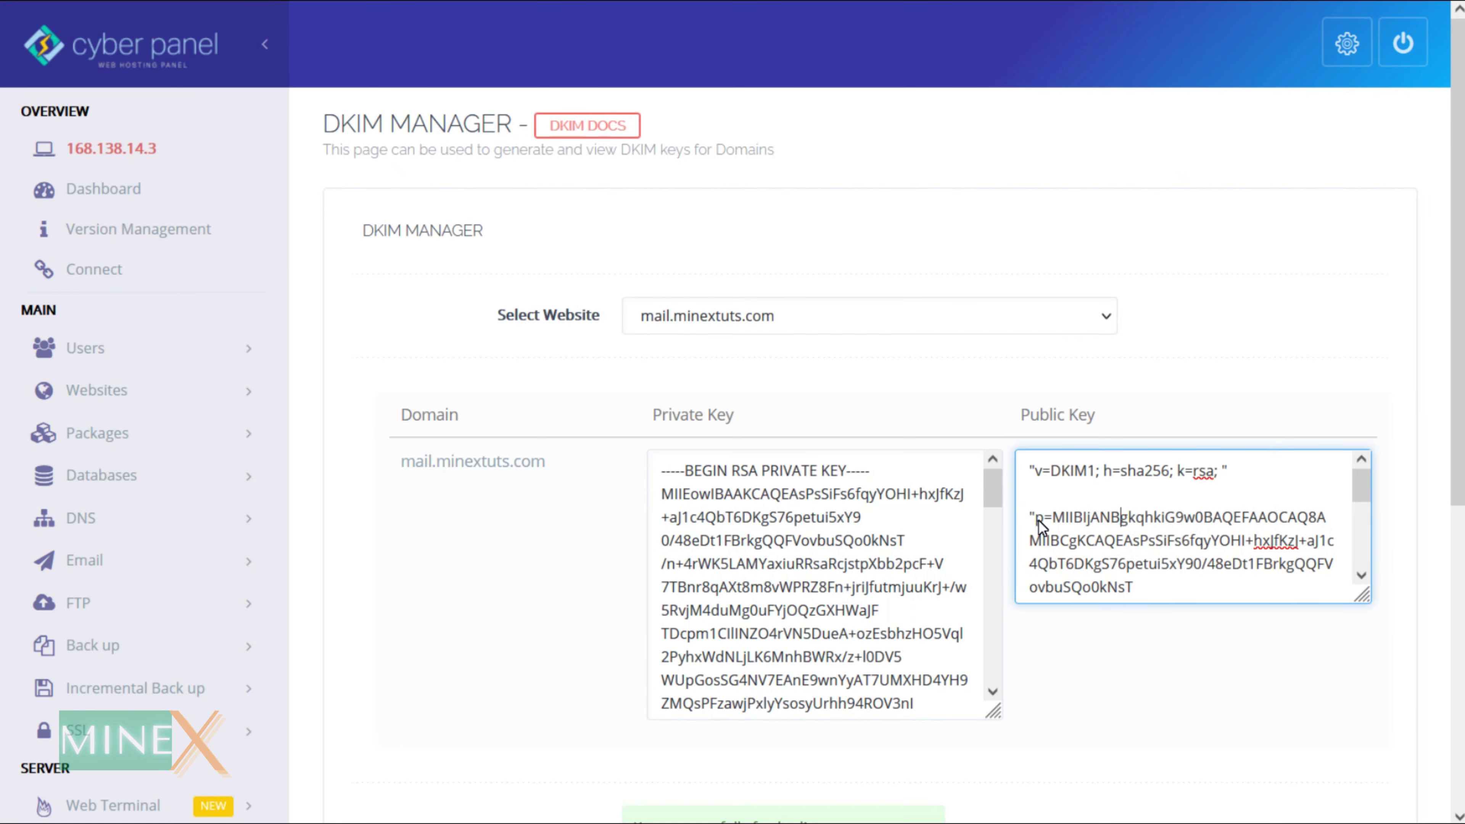
left_click_drag(1031, 510, 1206, 603)
scroll(1281, 575, "down", 2)
scroll(1281, 575, "up", 3)
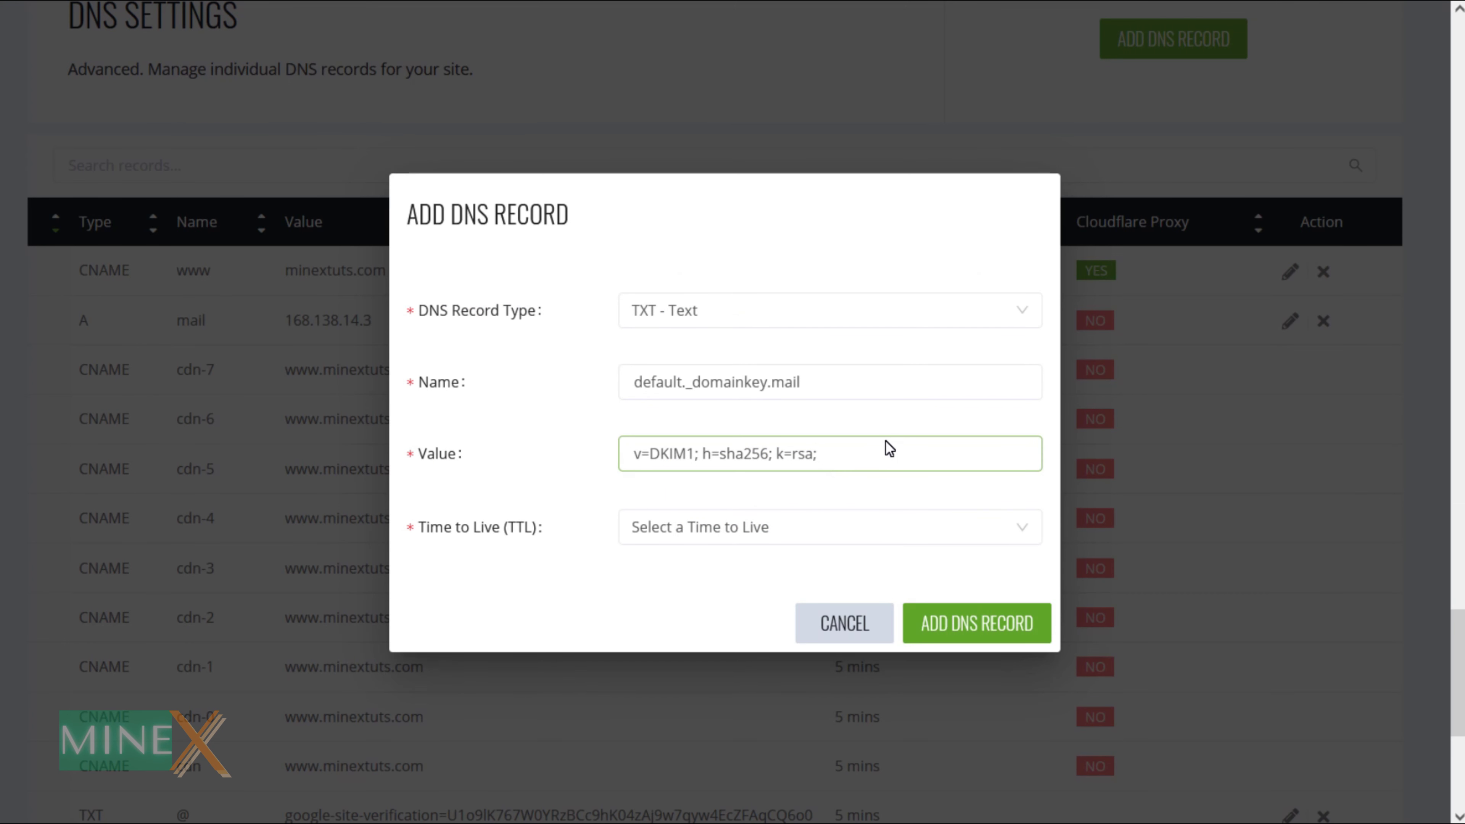
key("ctrl+v")
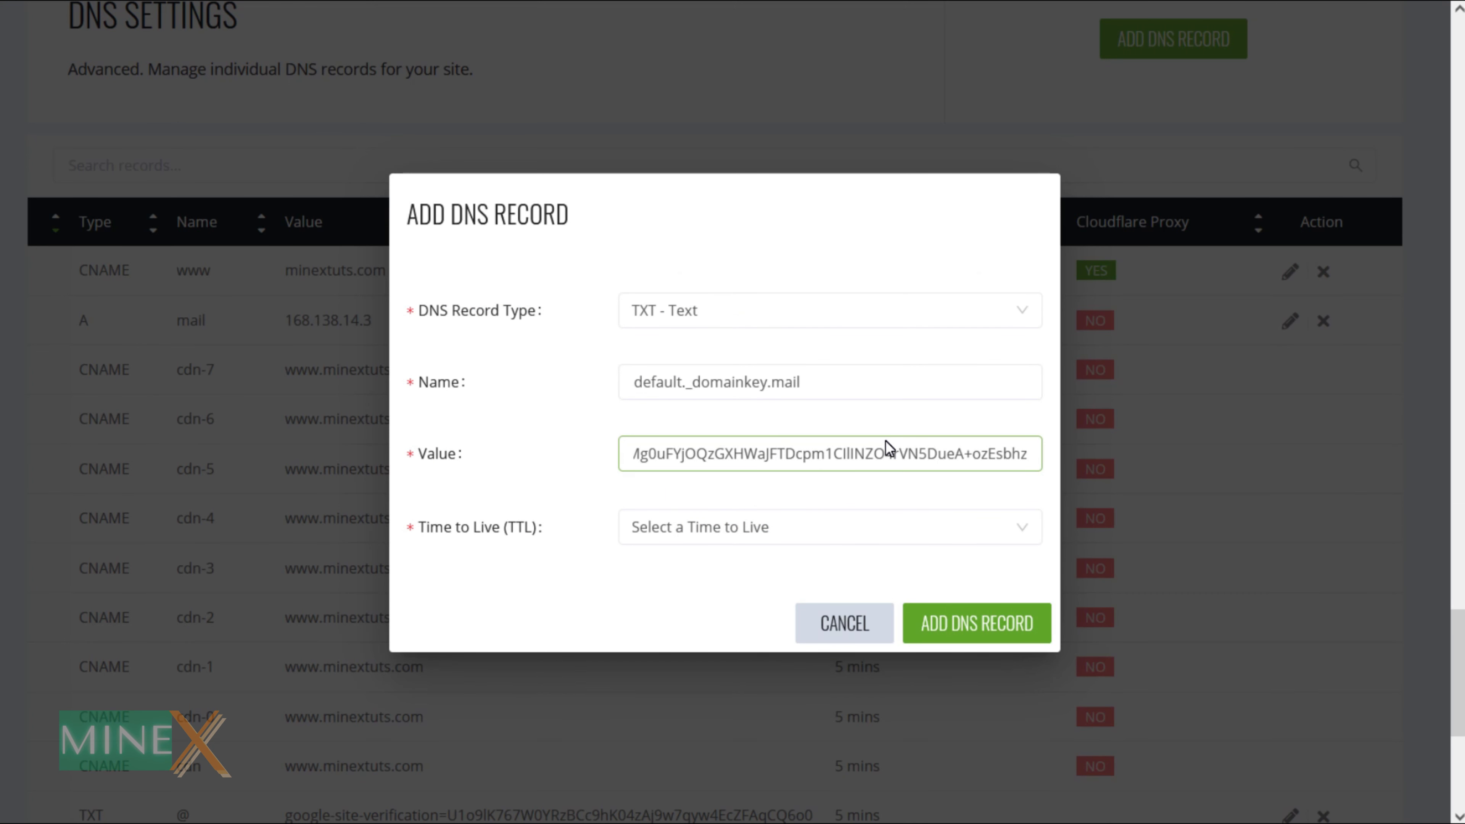
- Append the remaining part of the DKIM public key to the record value
left_click(1023, 457)
left_click(987, 457)
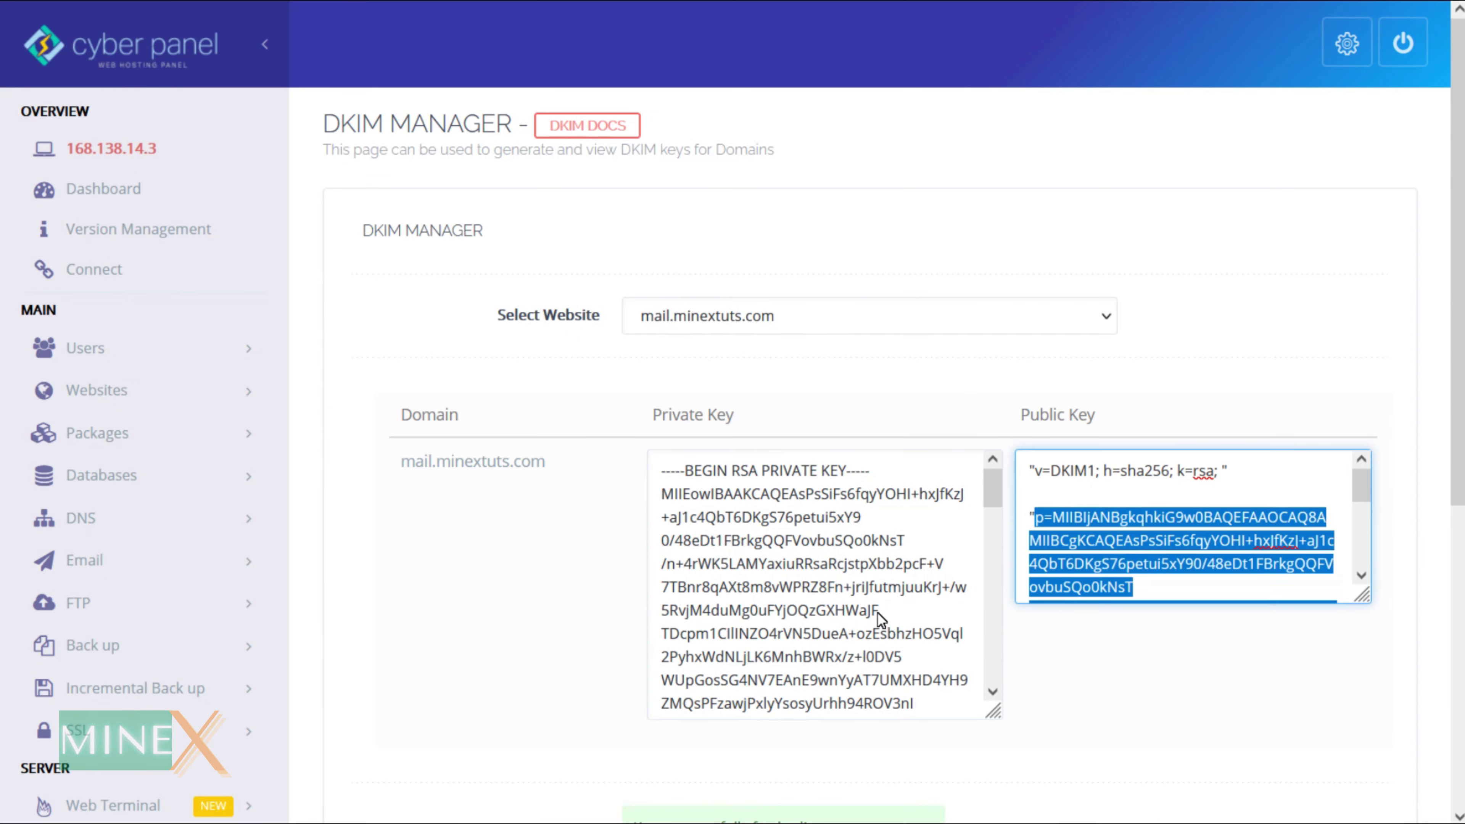
scroll(1113, 557, "down", 3)
scroll(1113, 557, "up", 1)
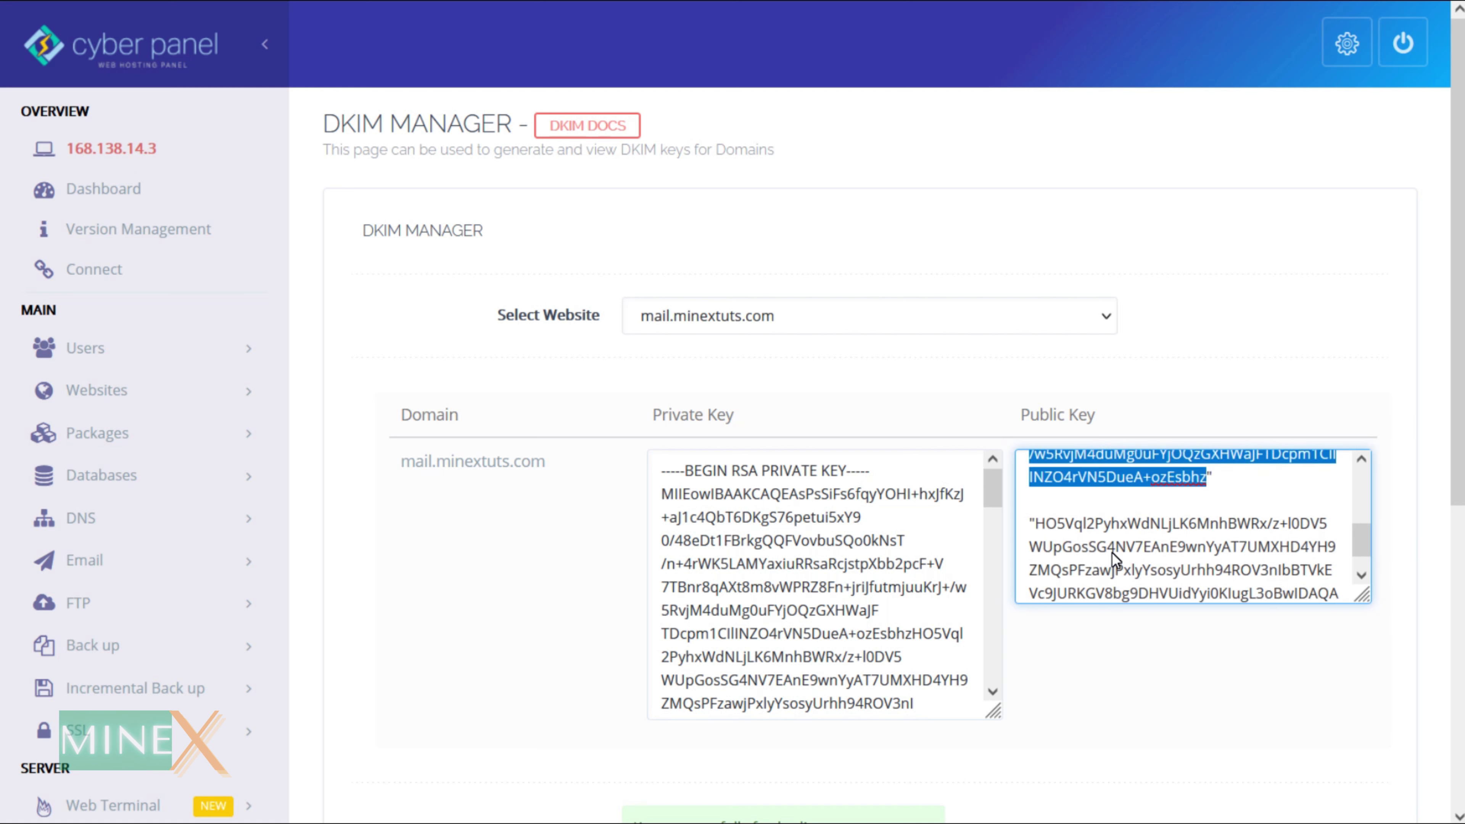
left_click_drag(1035, 524, 1154, 606)
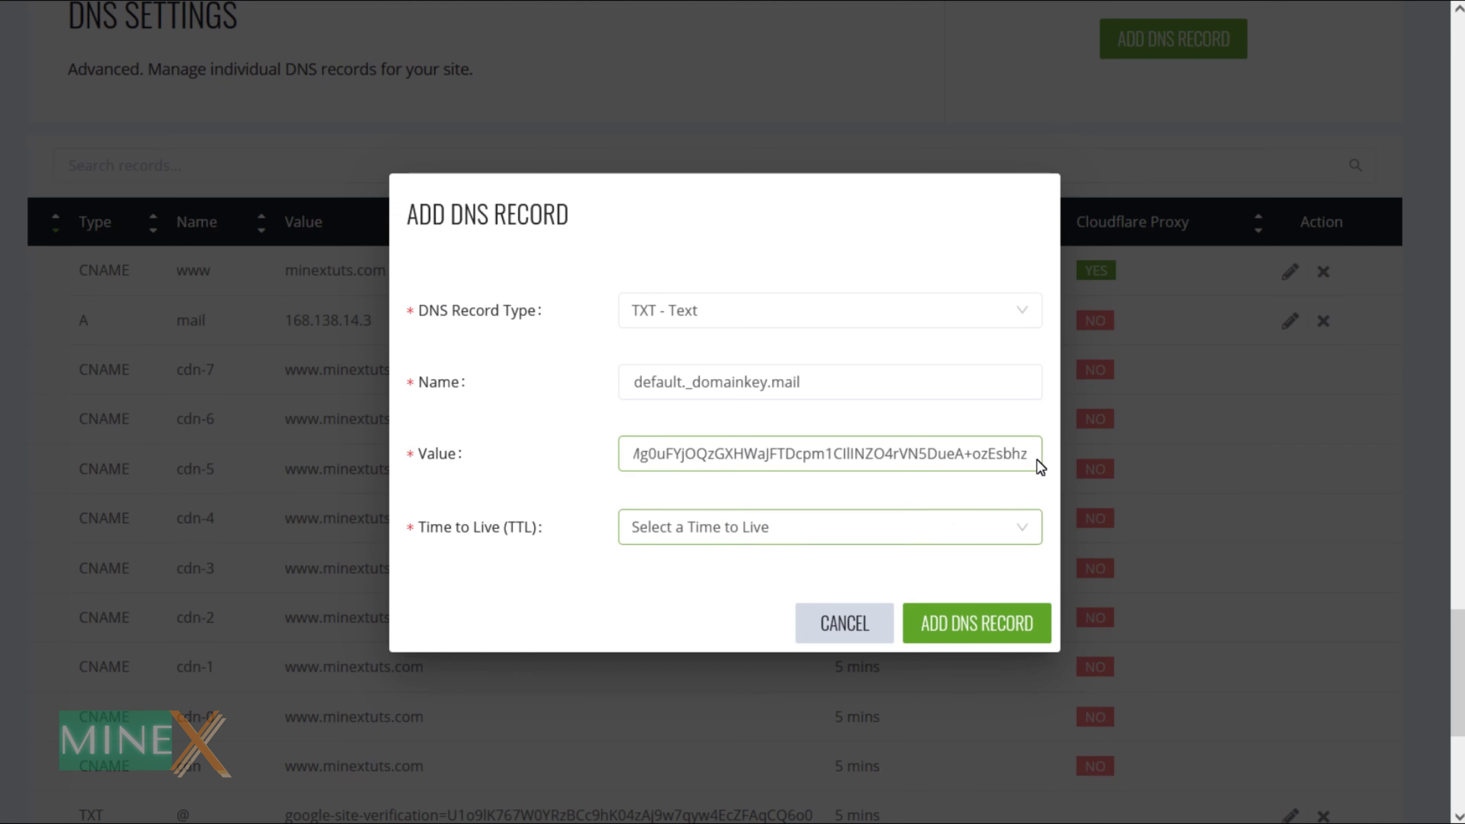
key("End")
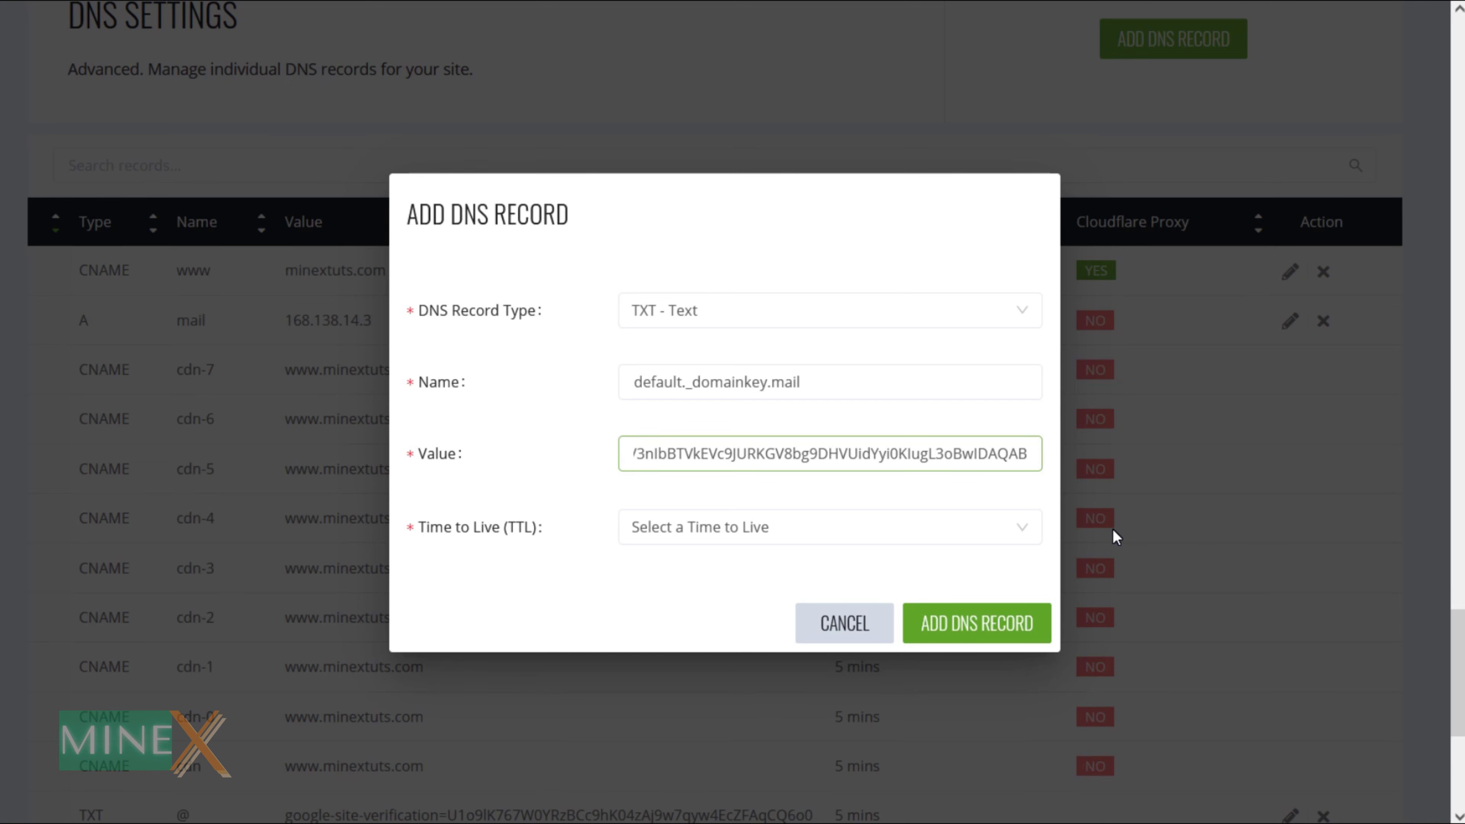
key("Left")
key("Left")
key("Left")
key("Left")
key("Left")
key("Left")
key("Left")
key("Left")
key("Left")
key("Left")
key("Left")
key("Left")
key("Left")
key("Left")
key("Left")
key("Left")
key("Left")
key("Left")
key("Left")
key("Left")
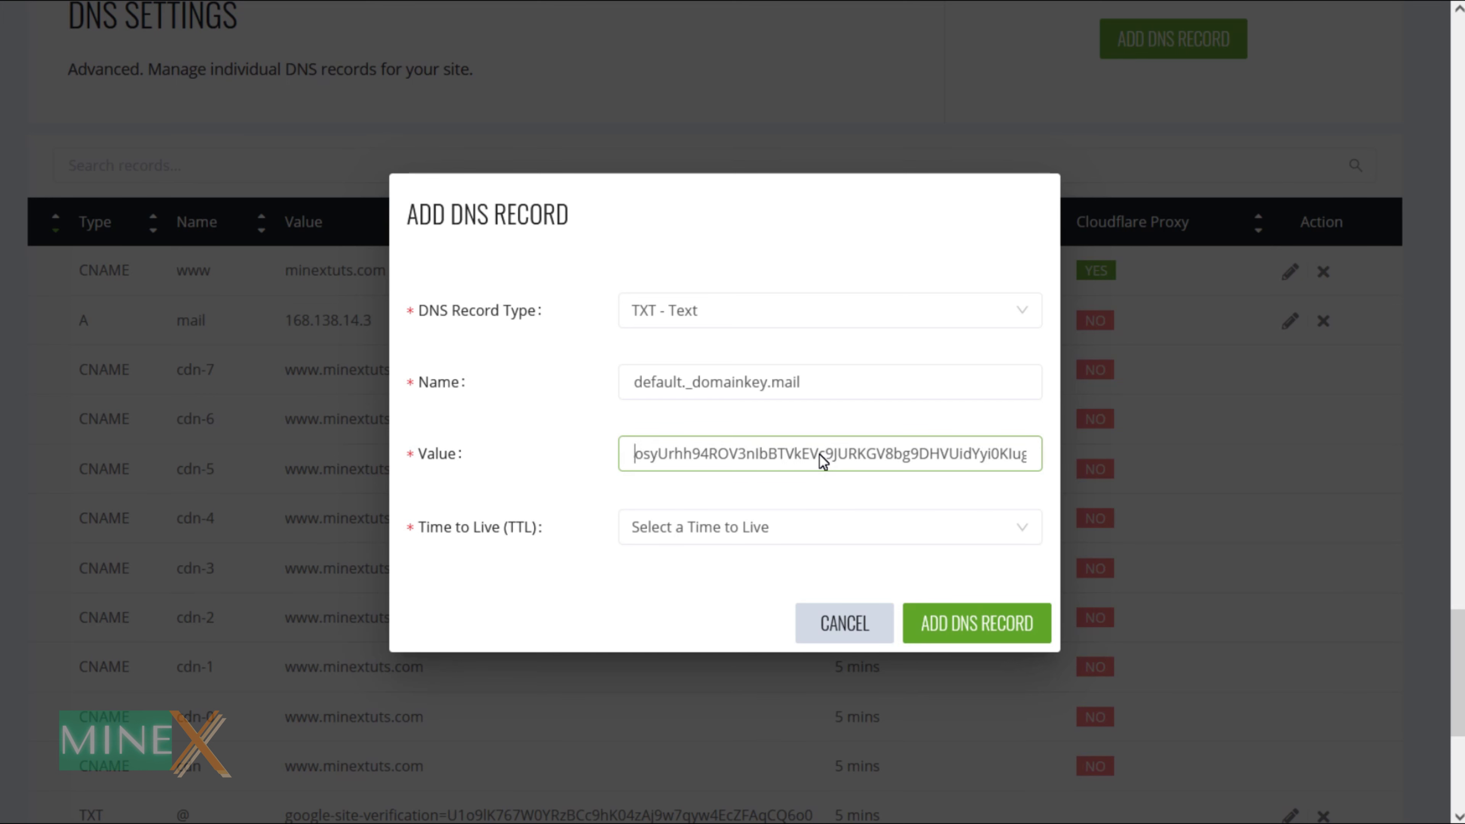
key("Left")
key("Left")
key("Left")
key("Left")
key("Left")
key("Left")
key("Left")
key("Left")
key("Left")
key("Left")
key("Left")
key("Left")
key("Left")
key("Left")
key("Left")
key("Left")
key("Left")
key("Left")
key("Left")
key("Left")
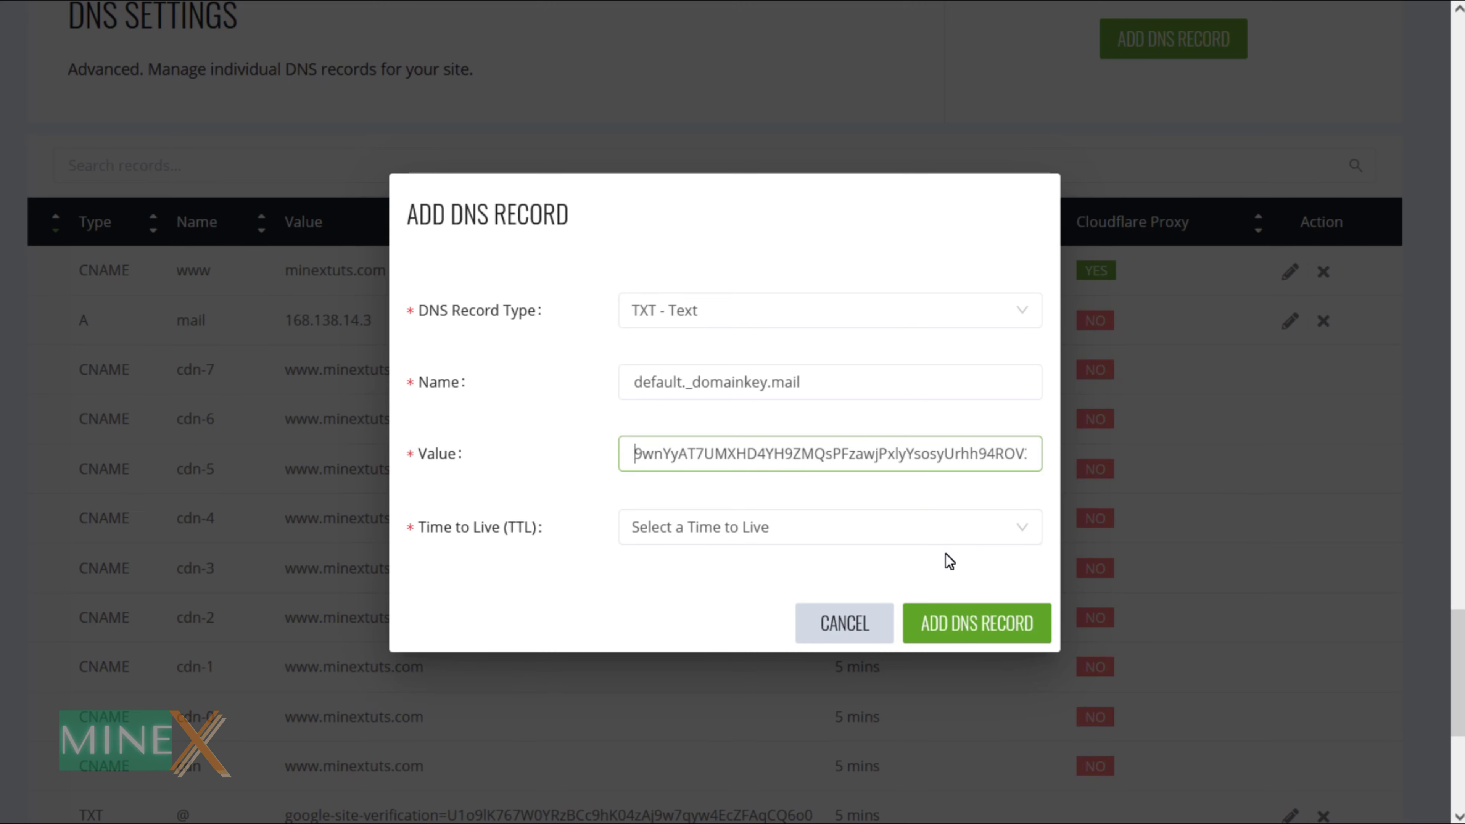
- Set the DKIM TXT record's TTL to 90 seconds and save it
left_click(988, 628)
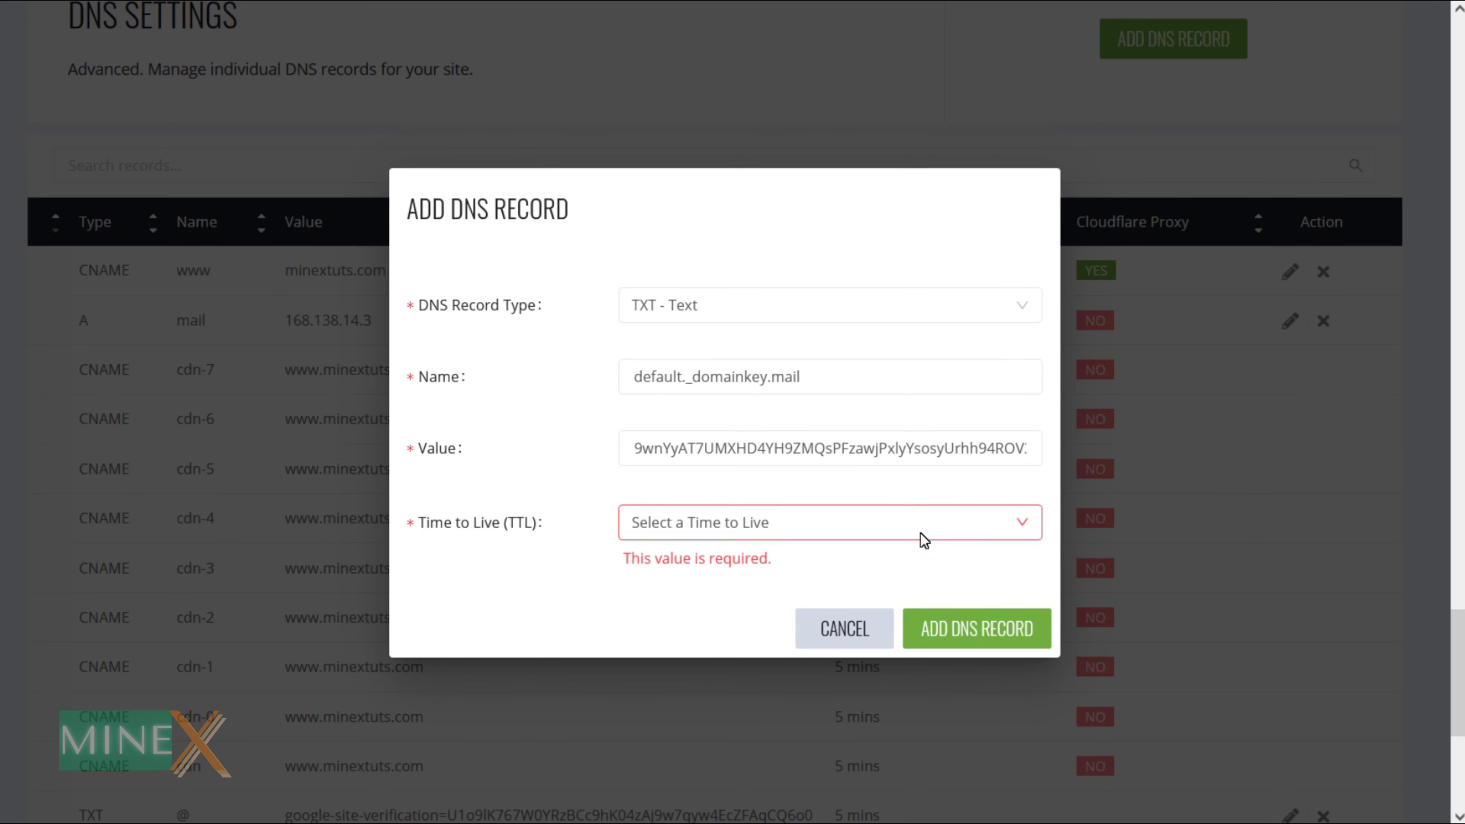
left_click(908, 507)
left_click(713, 612)
left_click(998, 621)
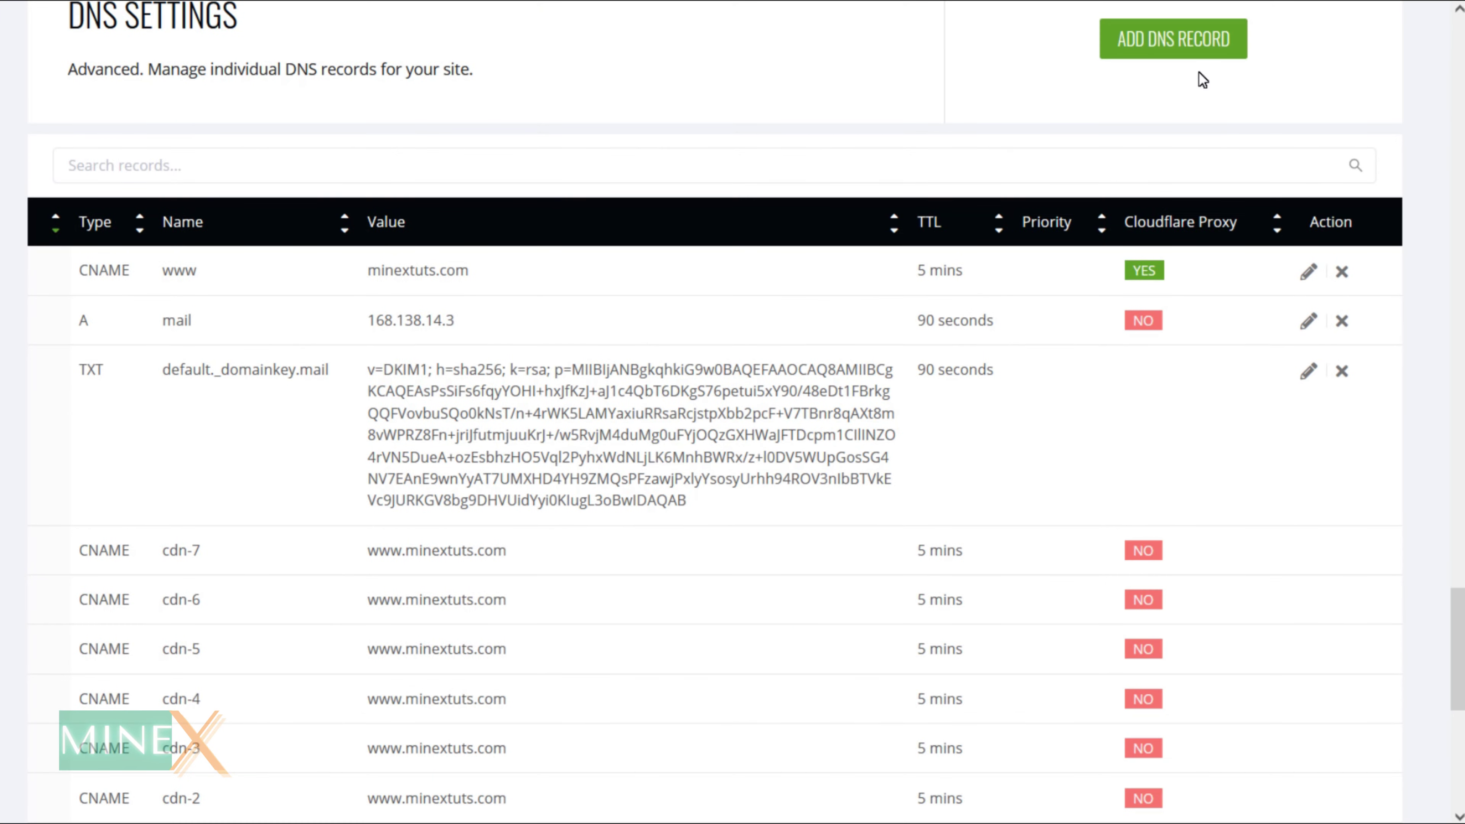
left_click(1216, 43)
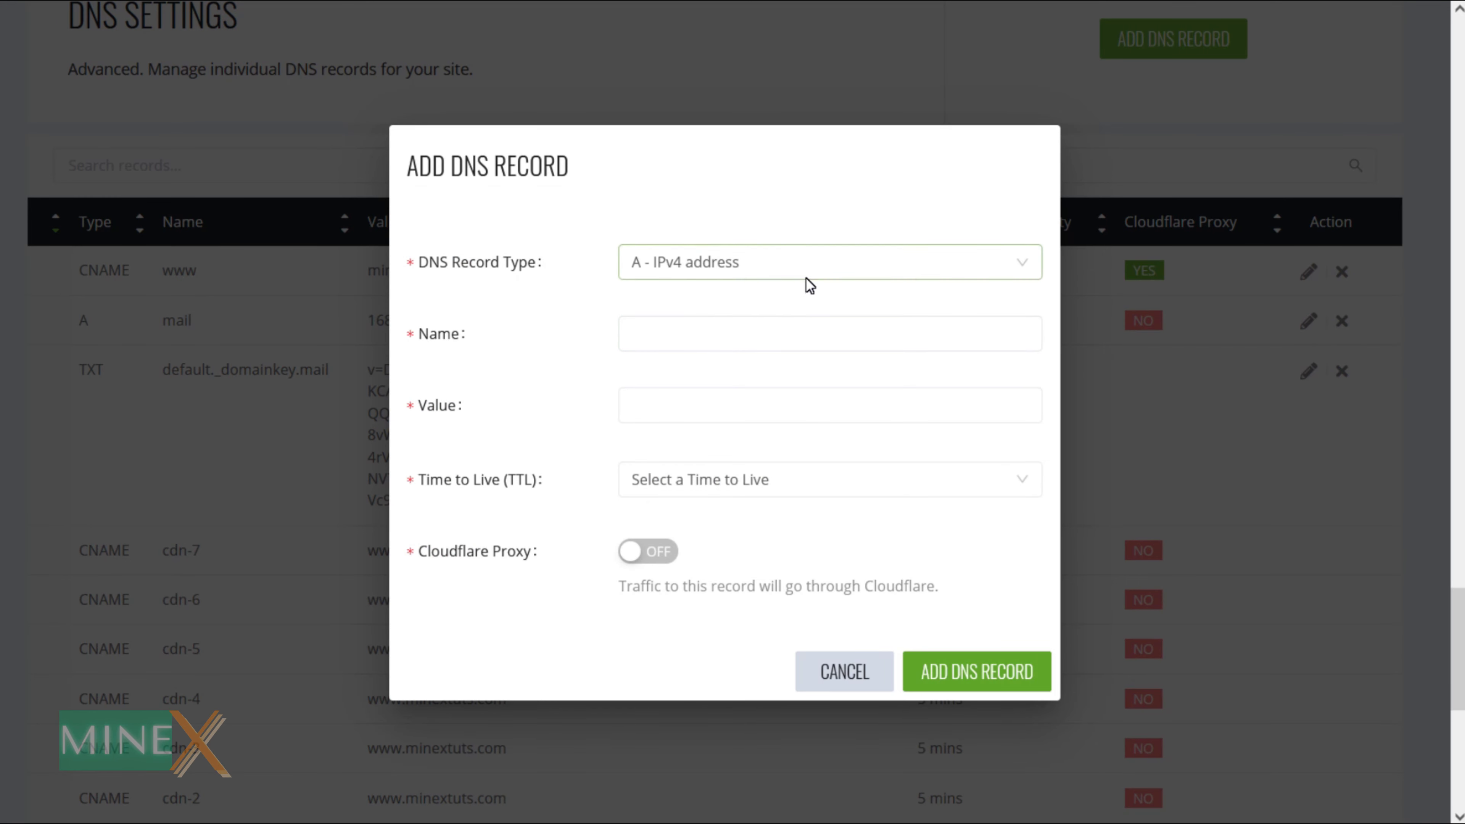
- Start a TXT record with the value v=spf1 a mx ip4:168.138.14.3 ~all
left_click(805, 277)
left_click(786, 450)
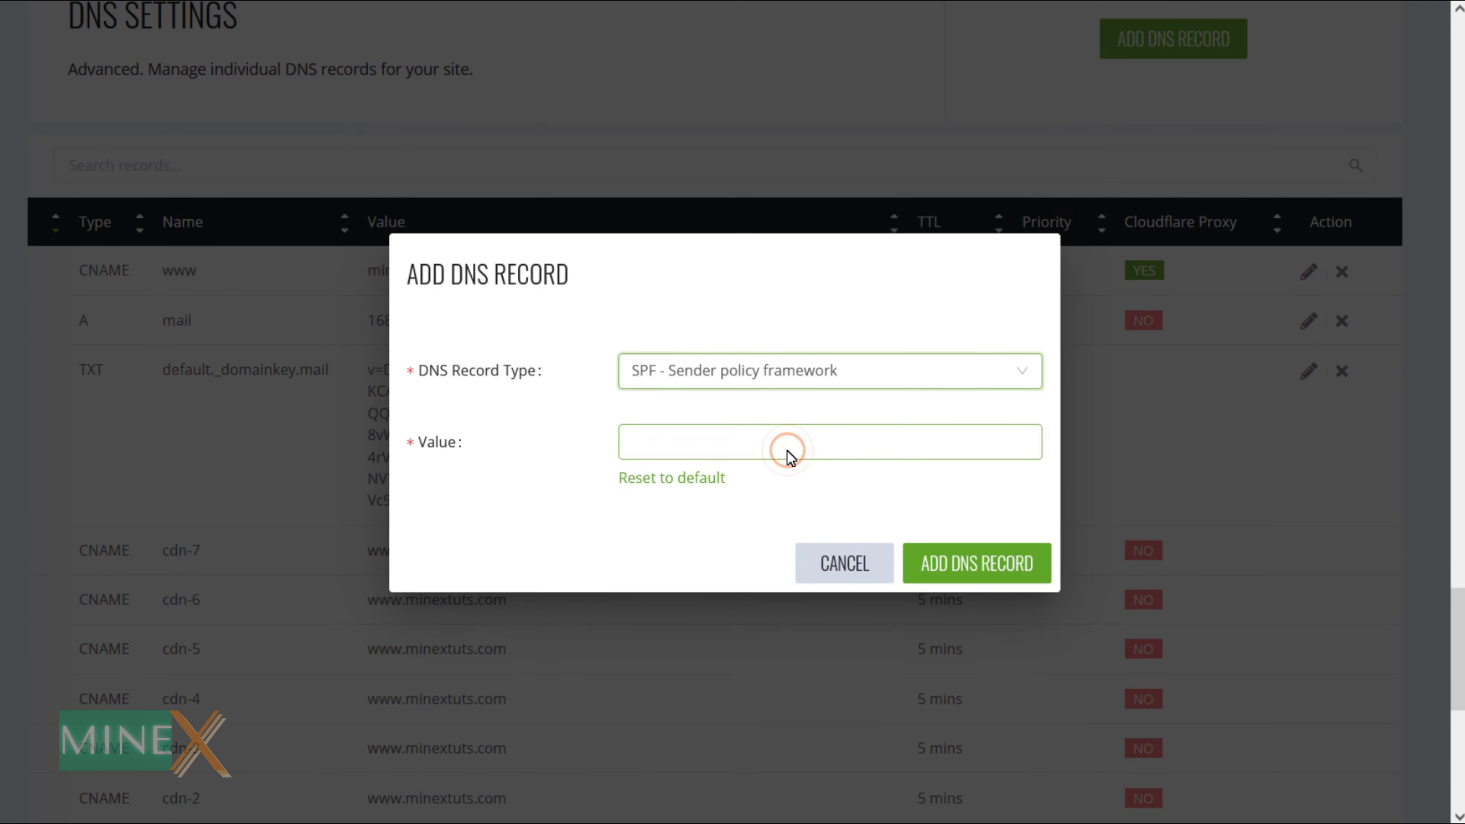
left_click(783, 382)
left_click(727, 514)
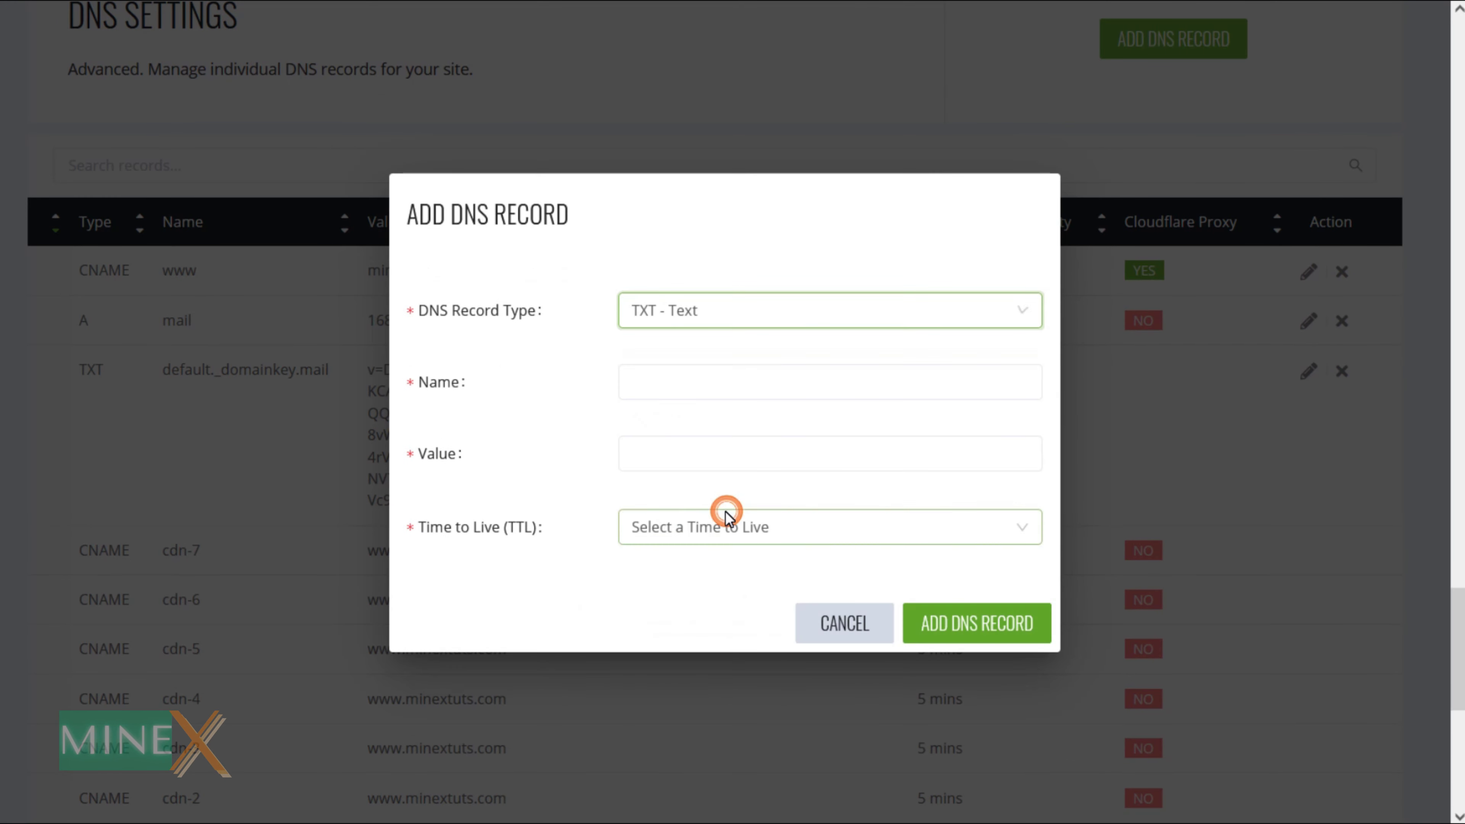
left_click(655, 373)
left_click(660, 449)
key("ctrl+v")
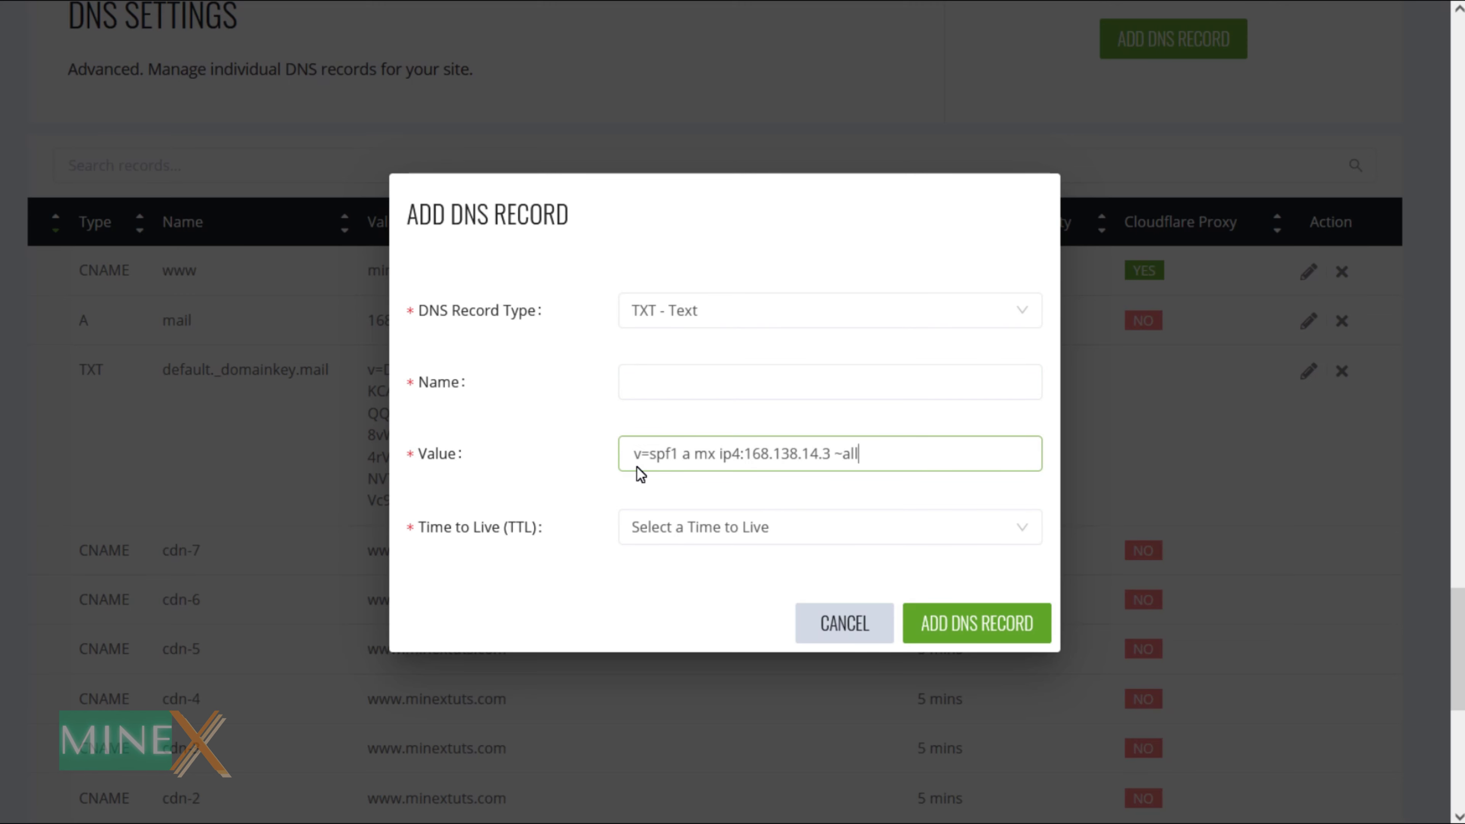
left_click(635, 464)
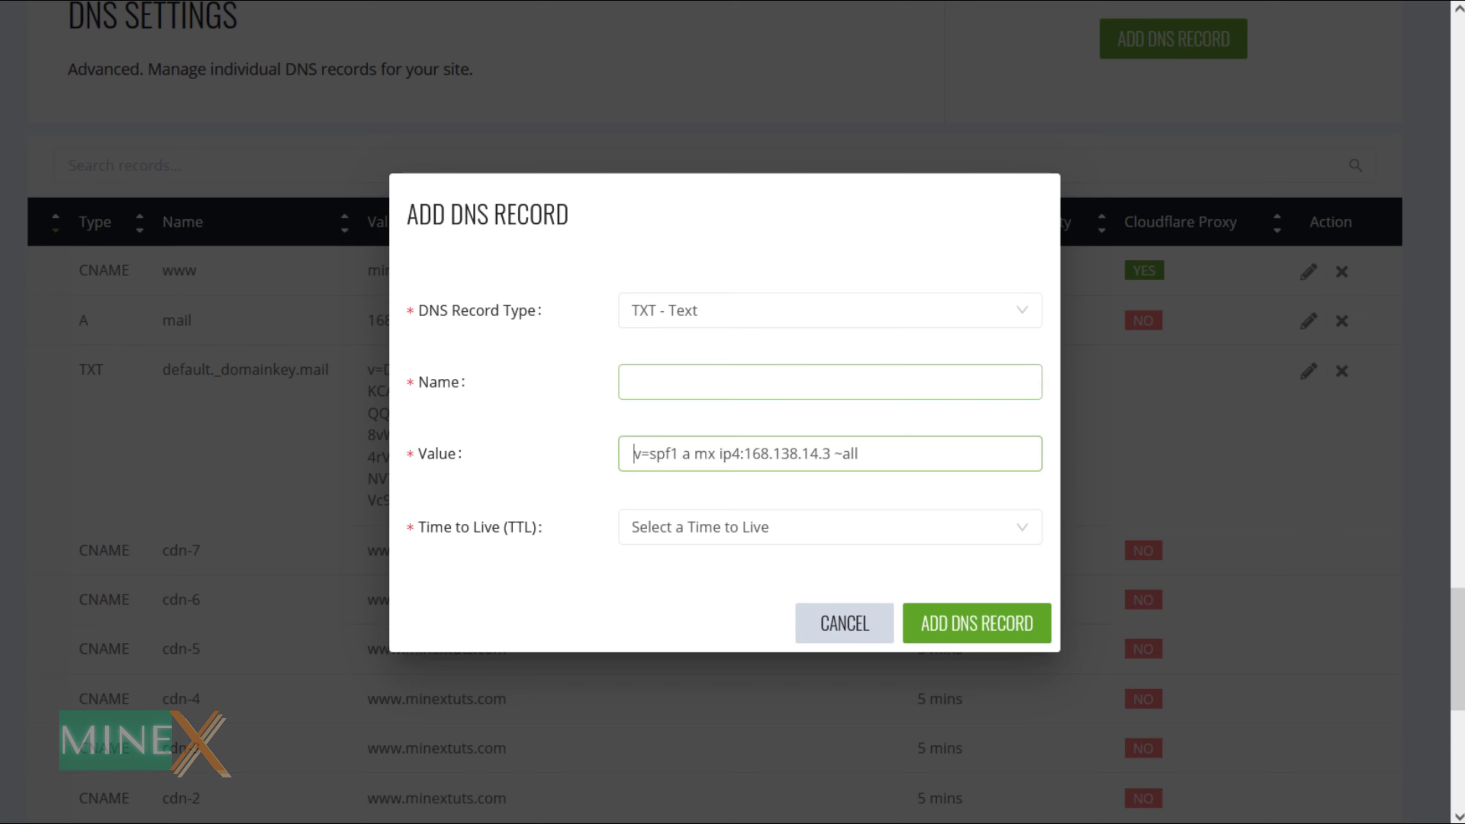
- Name the SPF record mail.minextuts.com, set a 90-second TTL and save it
left_click(686, 382)
key("ctrl+v")
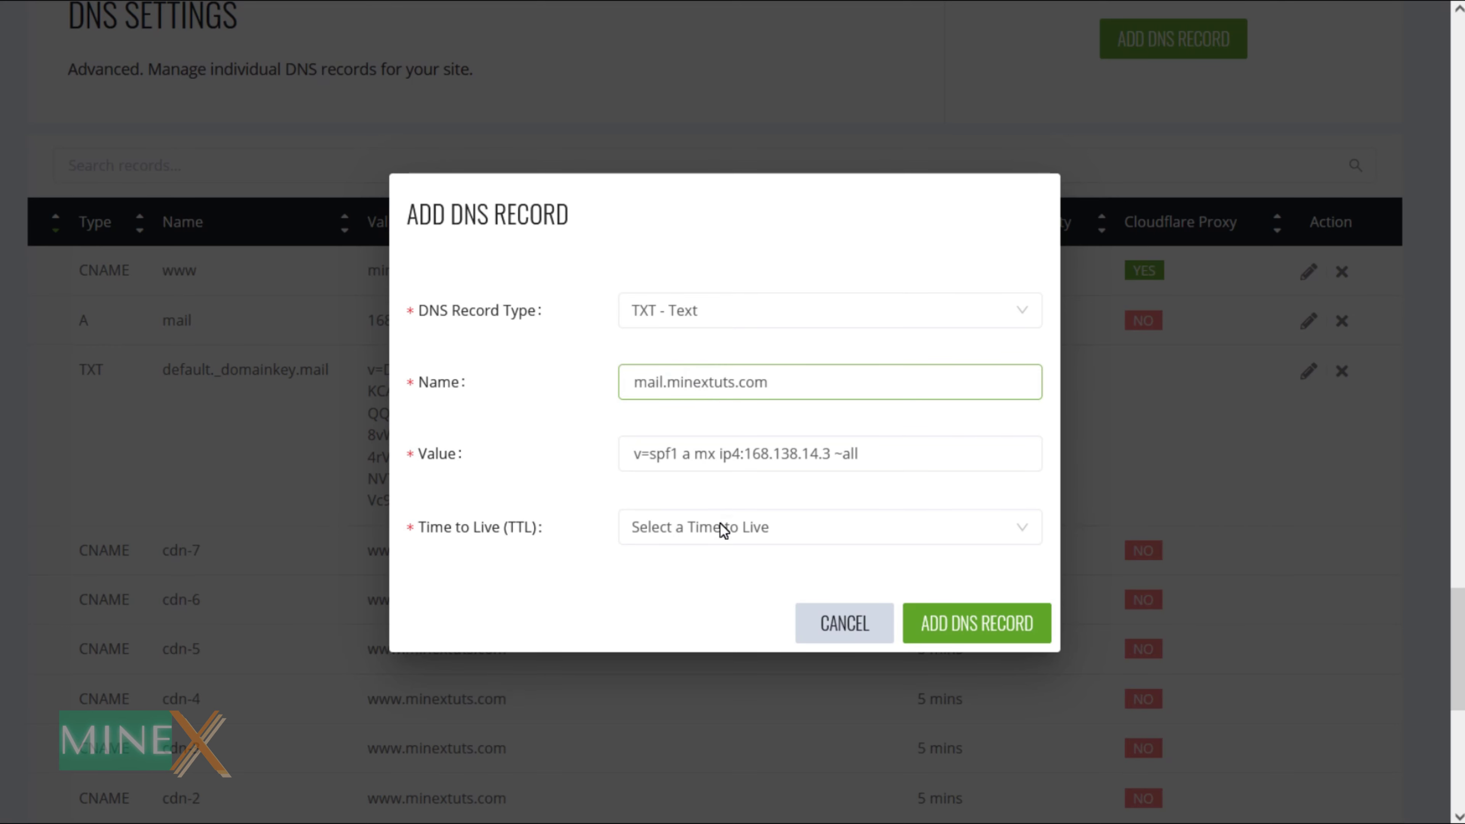
left_click(637, 382)
left_click(733, 525)
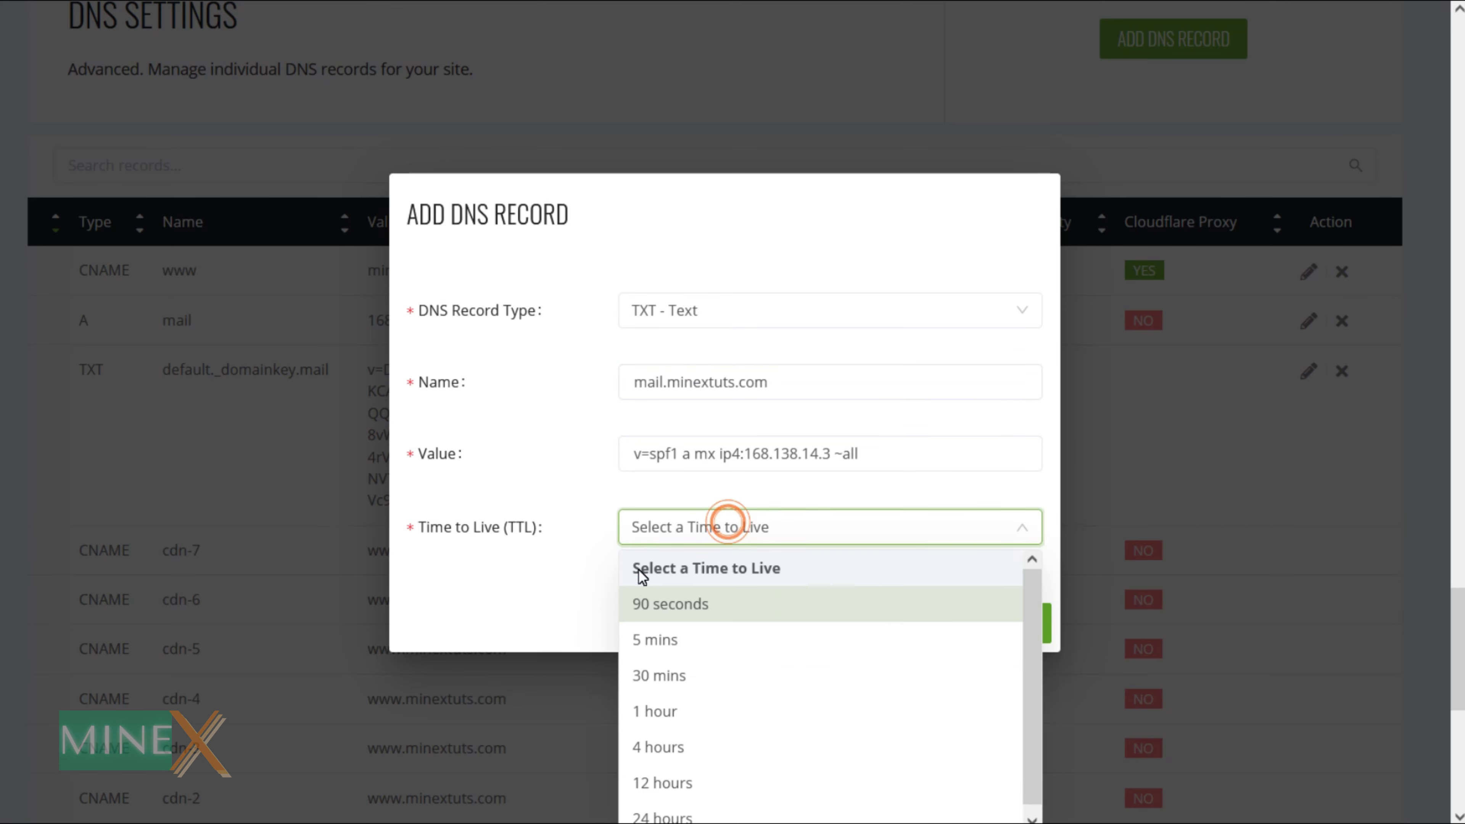
left_click(669, 604)
left_click(981, 622)
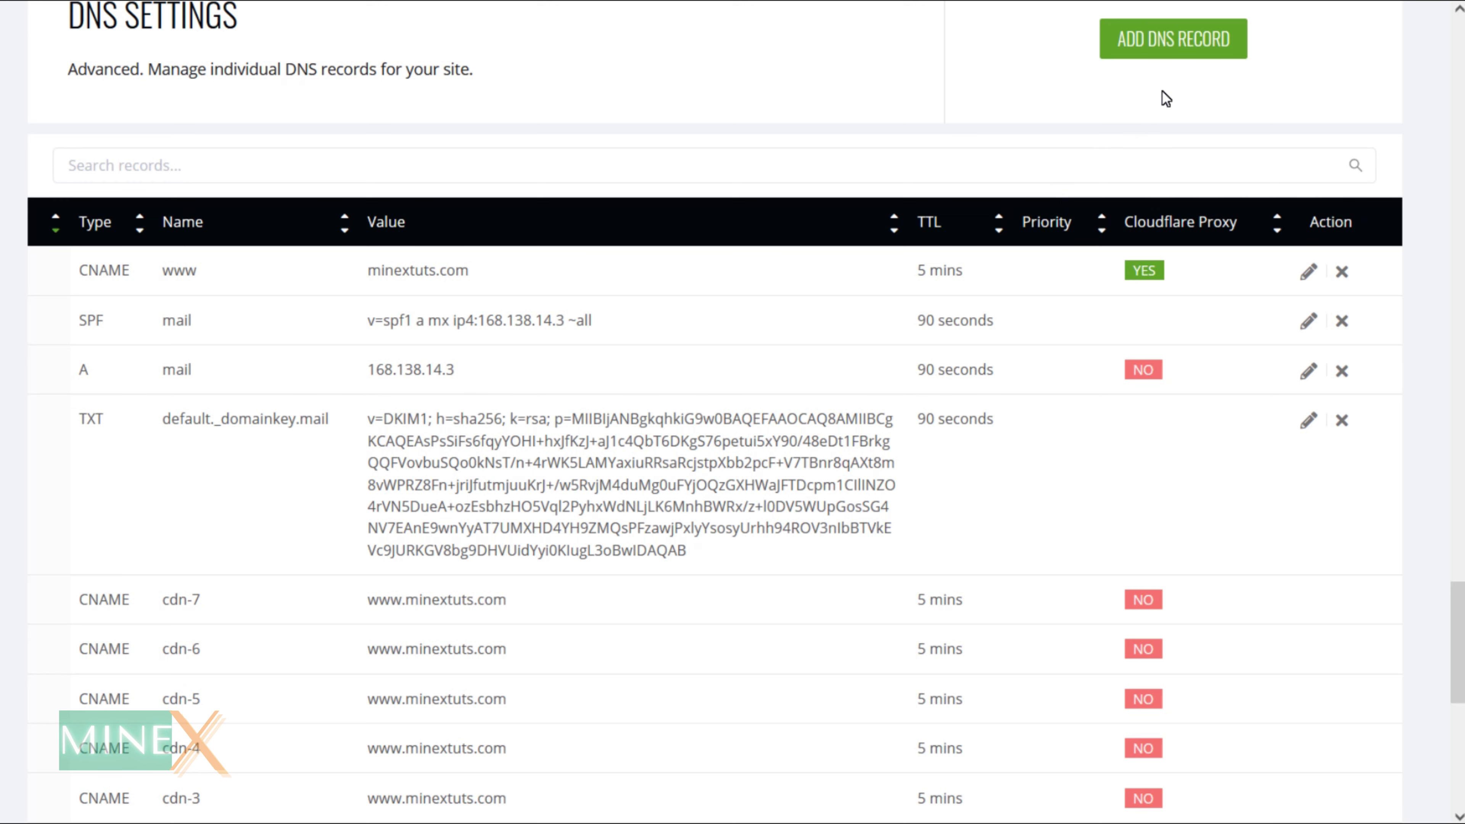
- Create a new TXT record named _dmarc.mail by trimming the pasted host name
left_click(1173, 38)
left_click(750, 262)
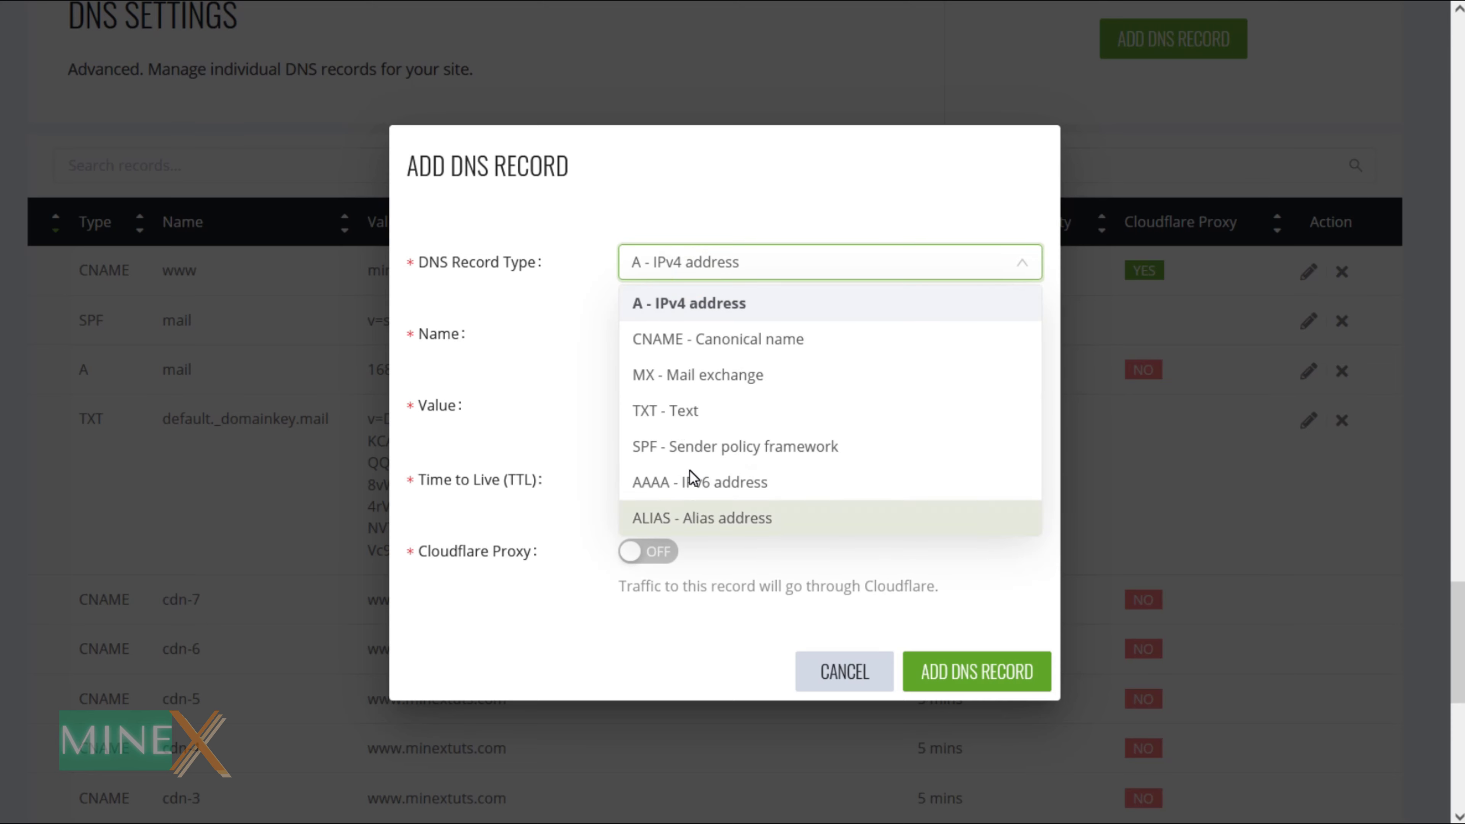
left_click(676, 416)
left_click(664, 384)
type("_dmarc.mail.minextuts.com")
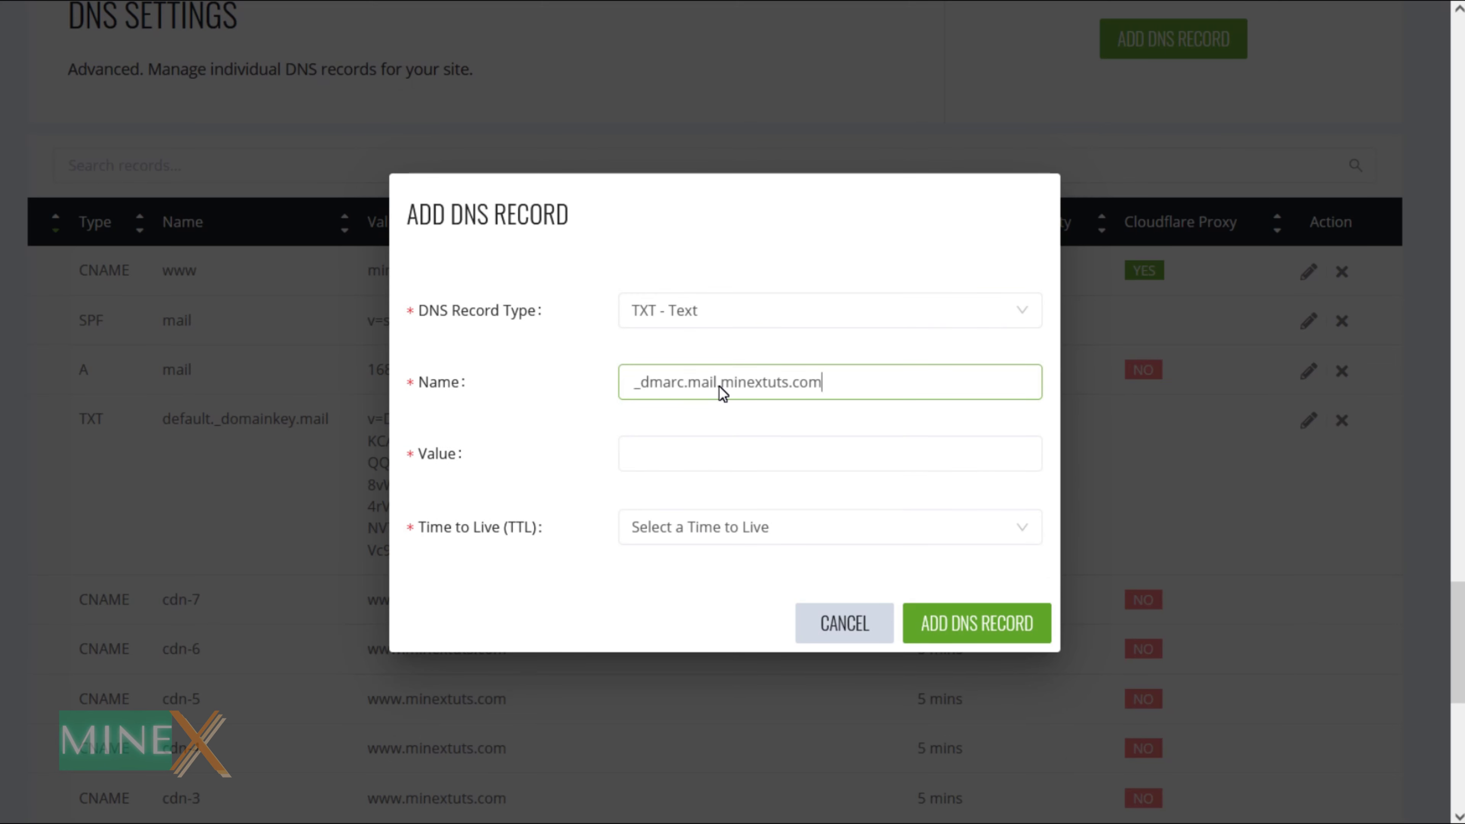
left_click_drag(718, 386, 1076, 426)
key("BackSpace")
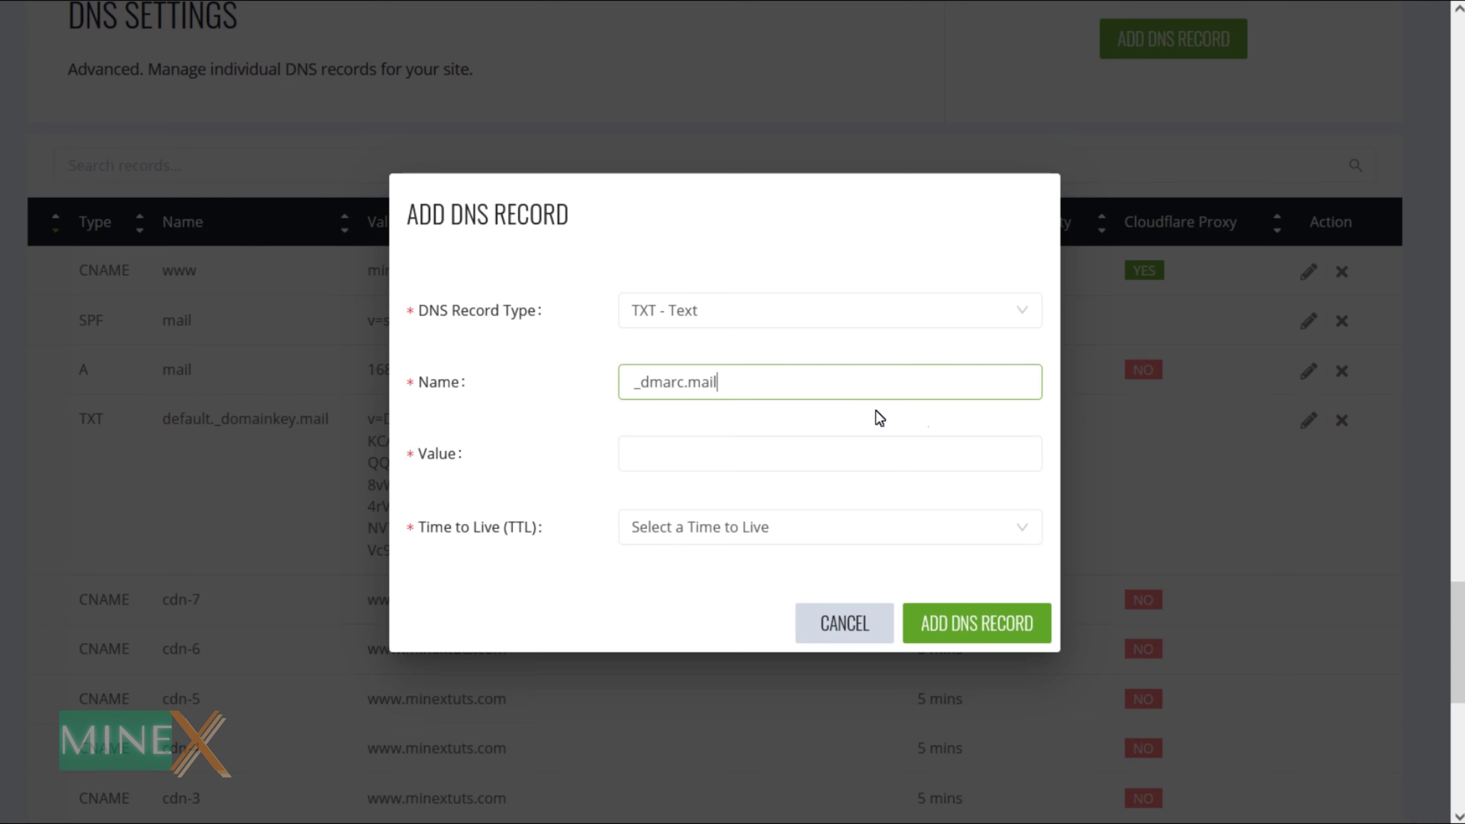
- Give the DMARC record a 90-second TTL and value v=DMARC1; p=none, then save it
left_click(693, 465)
left_click(783, 525)
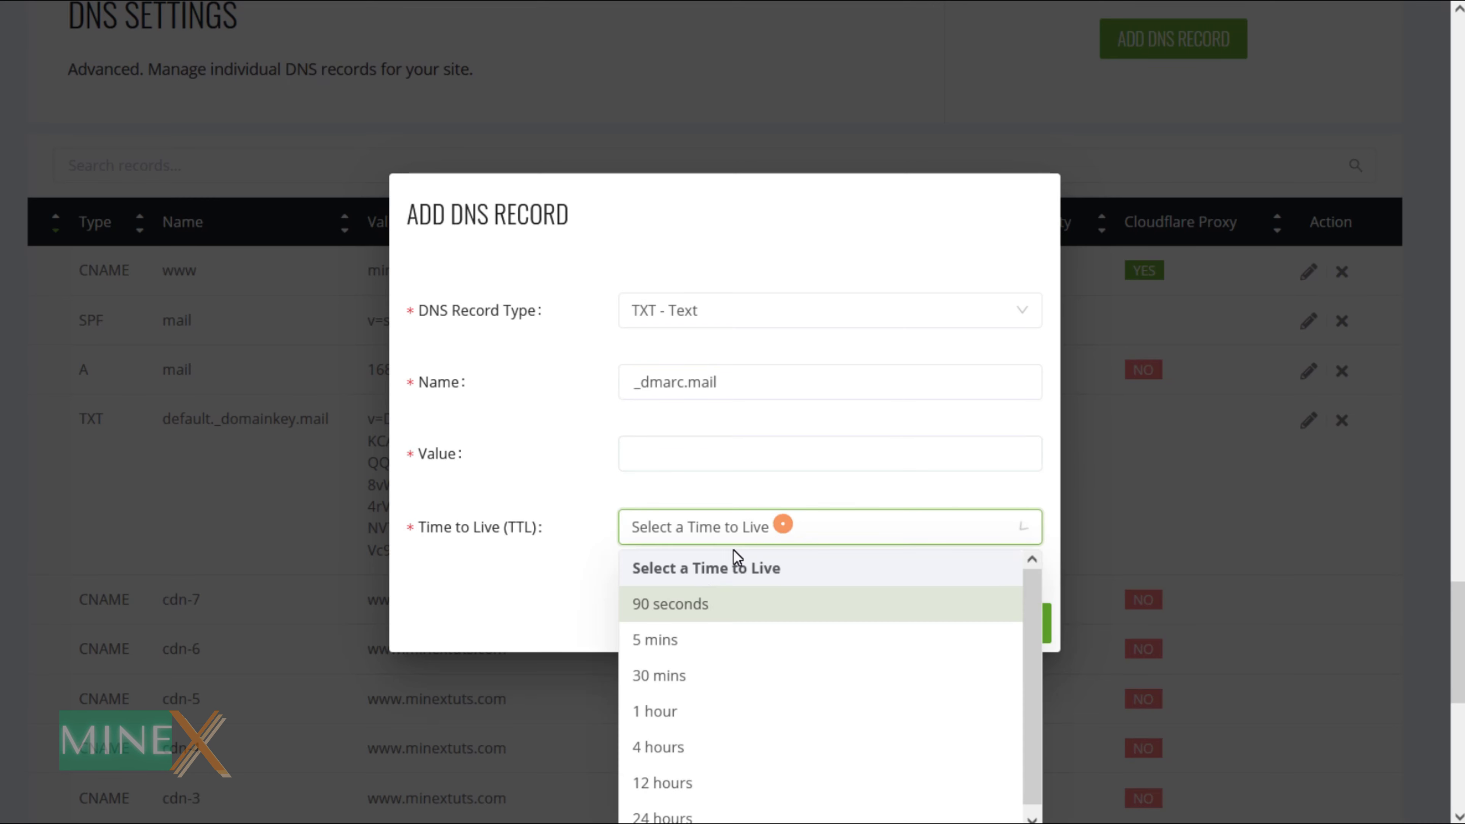
left_click(687, 603)
left_click(680, 464)
type("v=DMARC1; p=none")
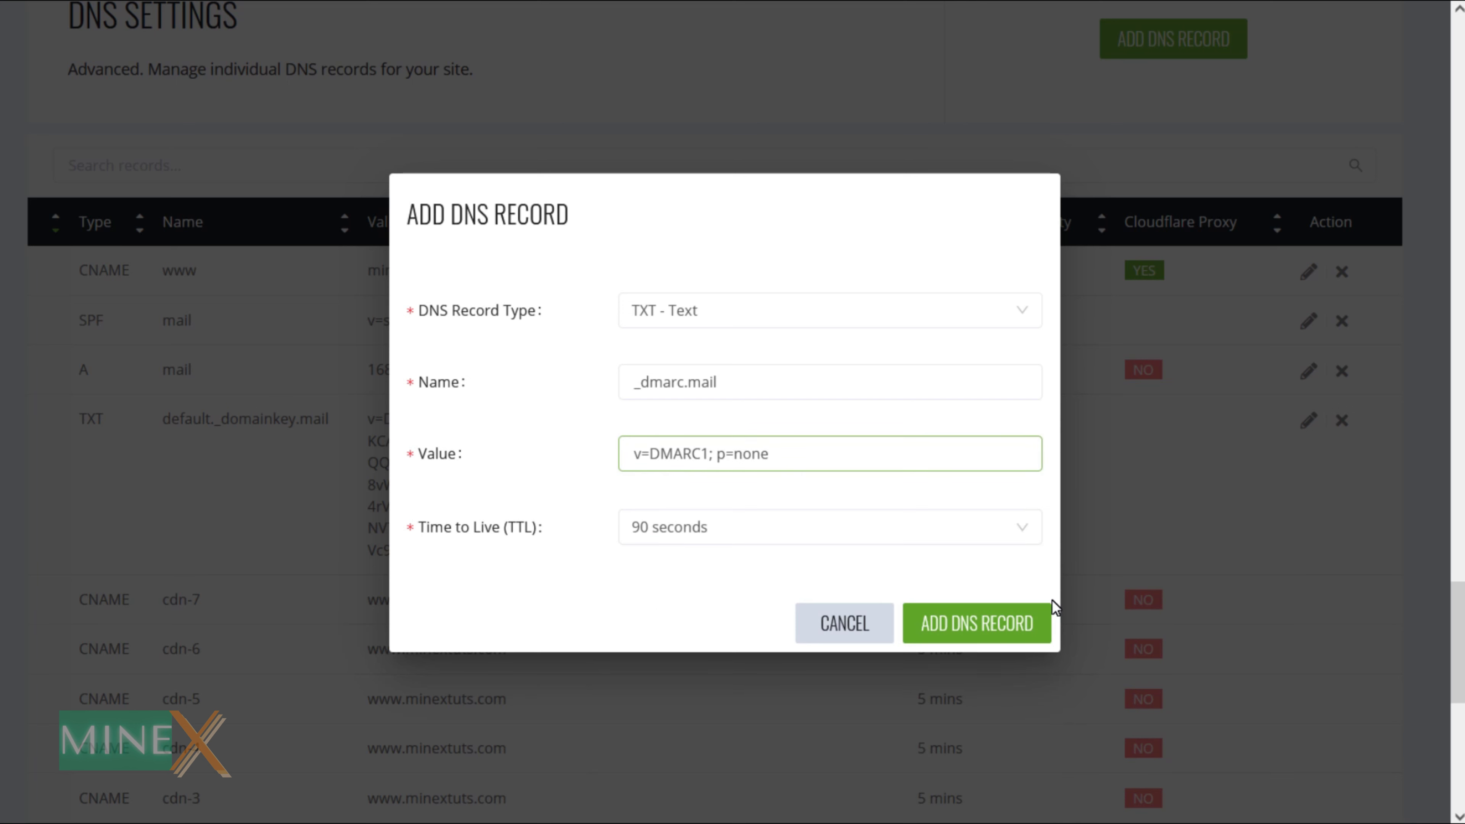
left_click(978, 621)
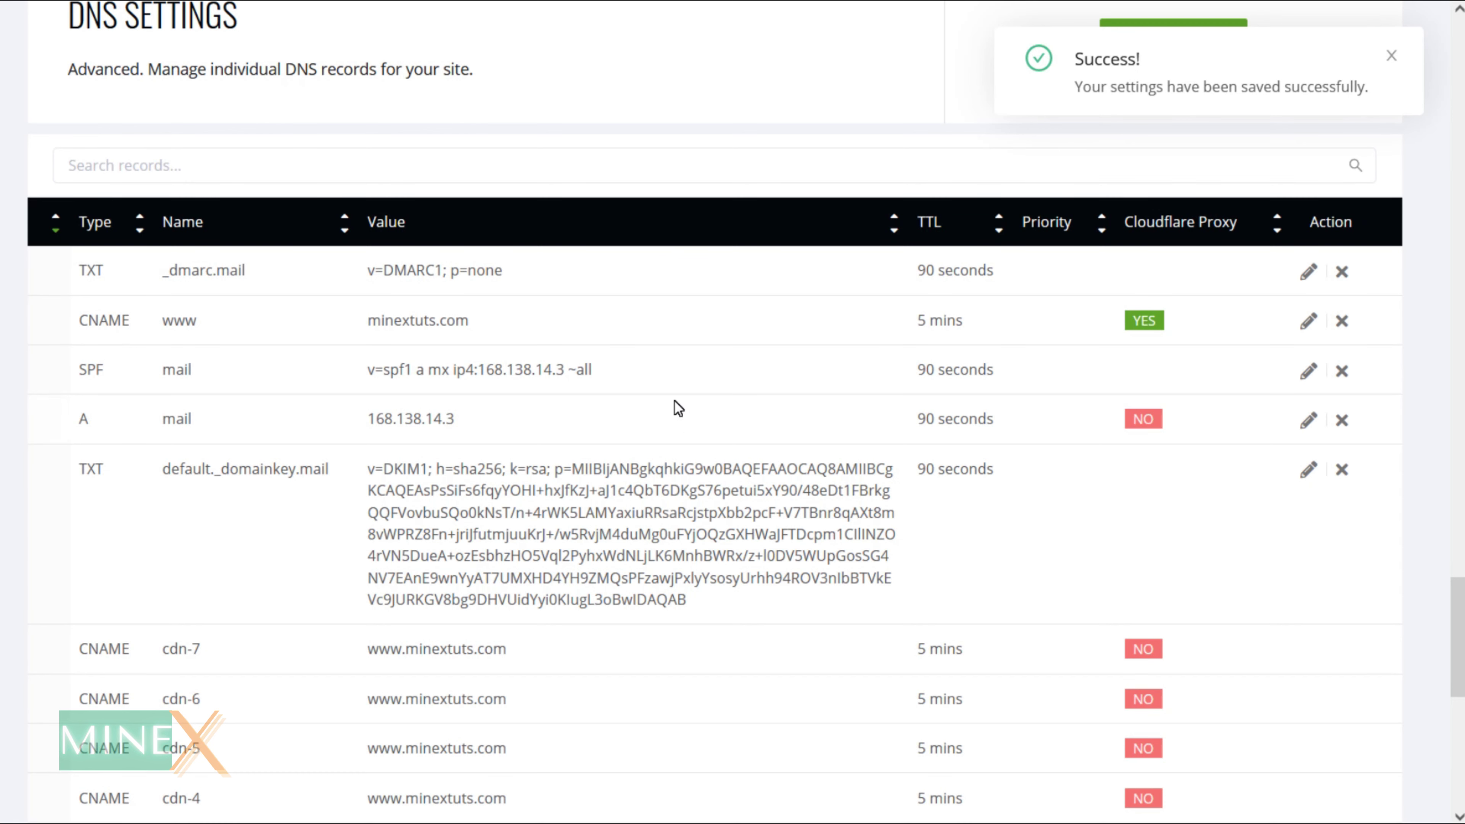
left_click(1125, 51)
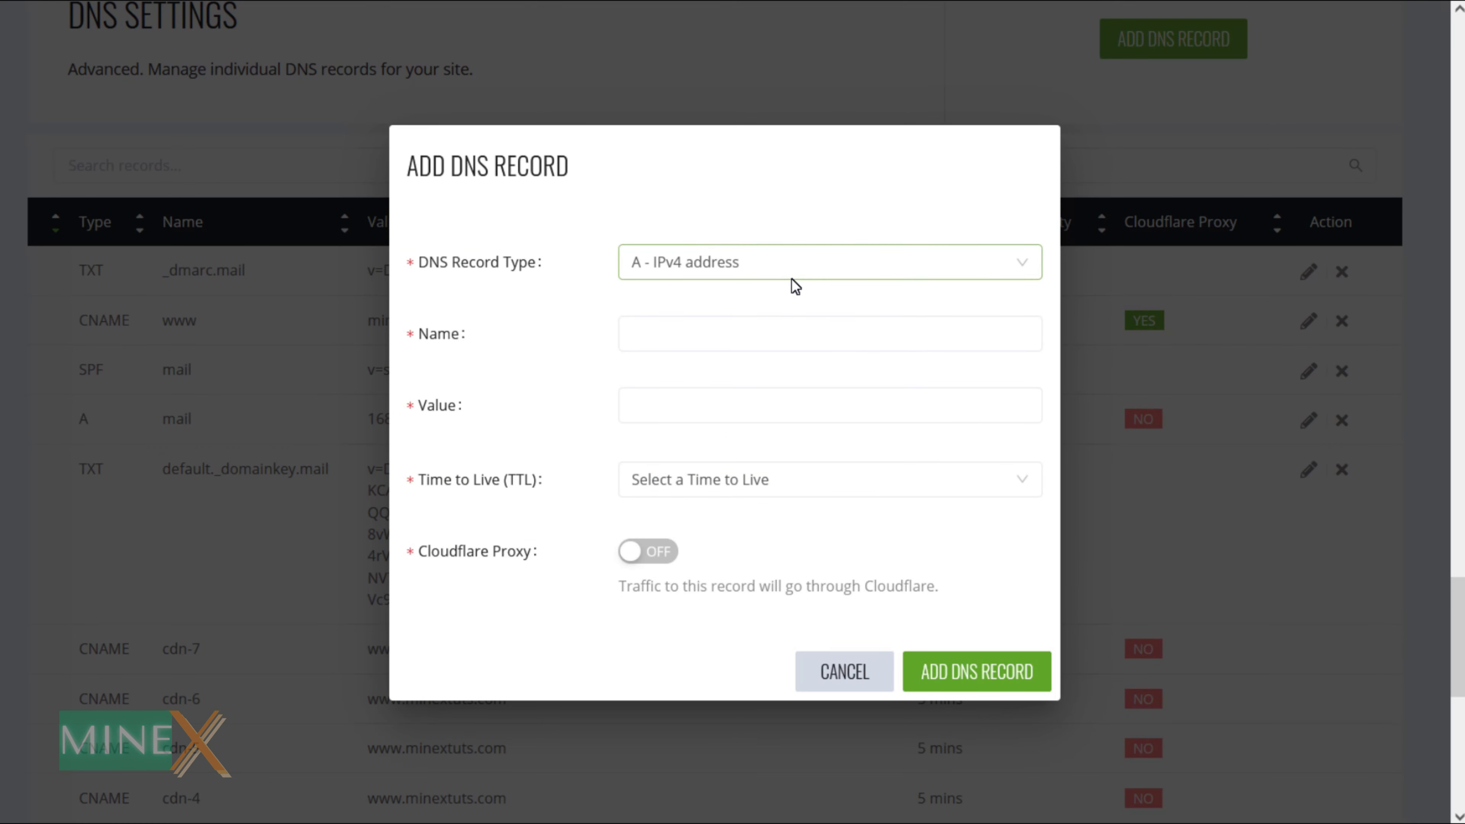
- Create an MX record for mail pointing to mail.minextuts.com
left_click(698, 273)
left_click(684, 375)
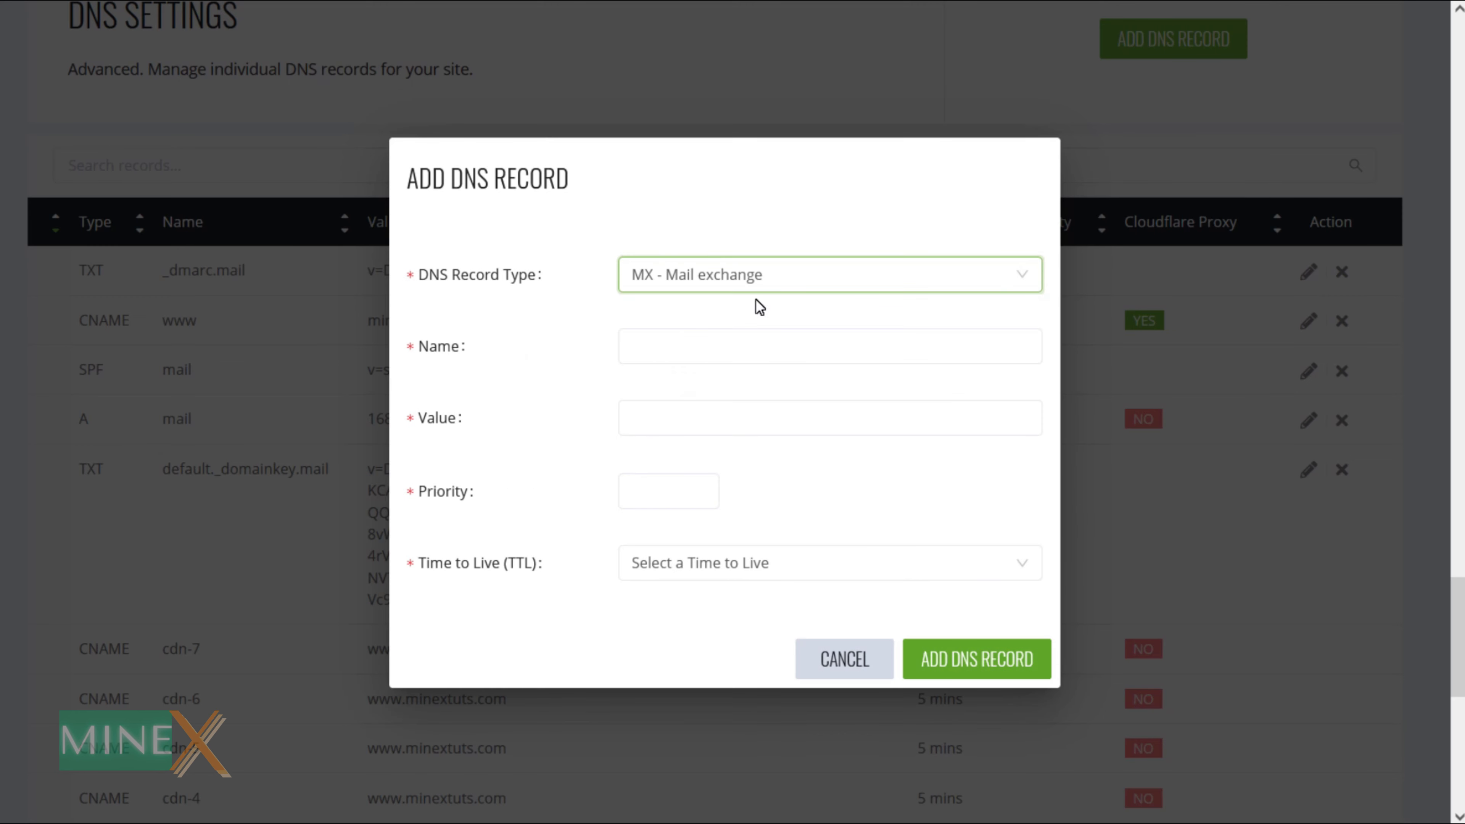
left_click(676, 353)
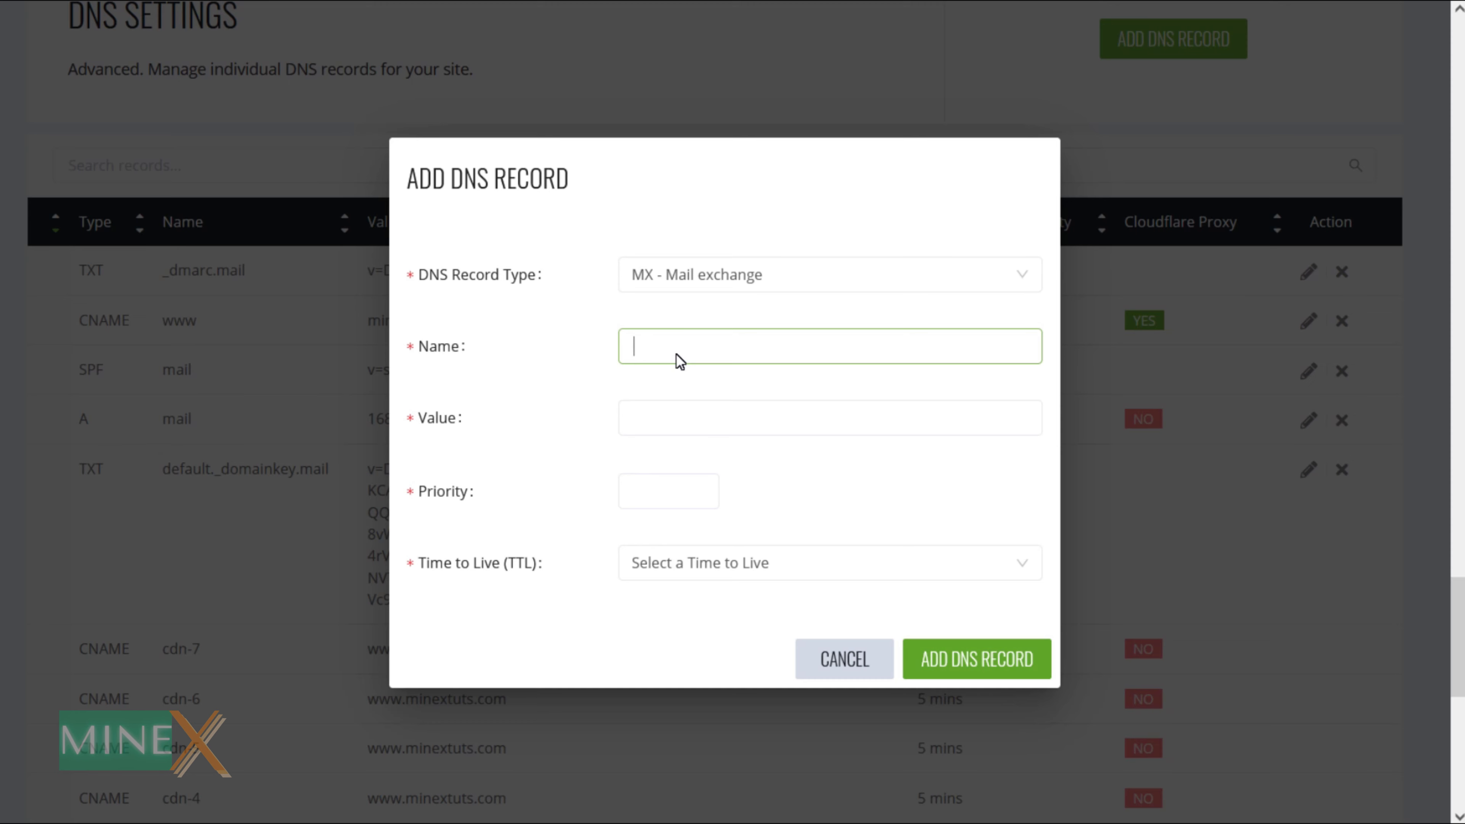
left_click(649, 422)
type("mai")
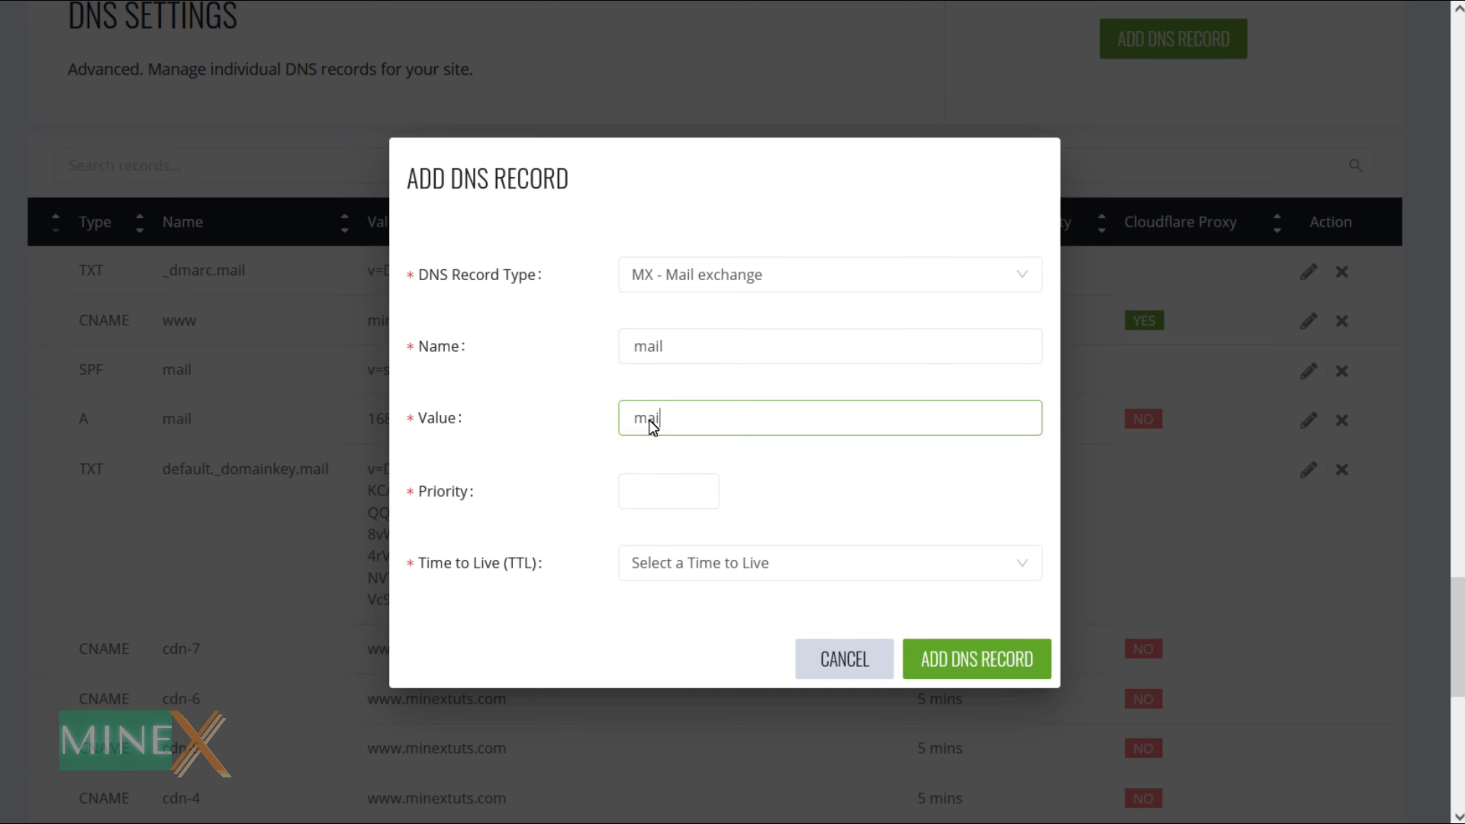
type("l.minextuts.com")
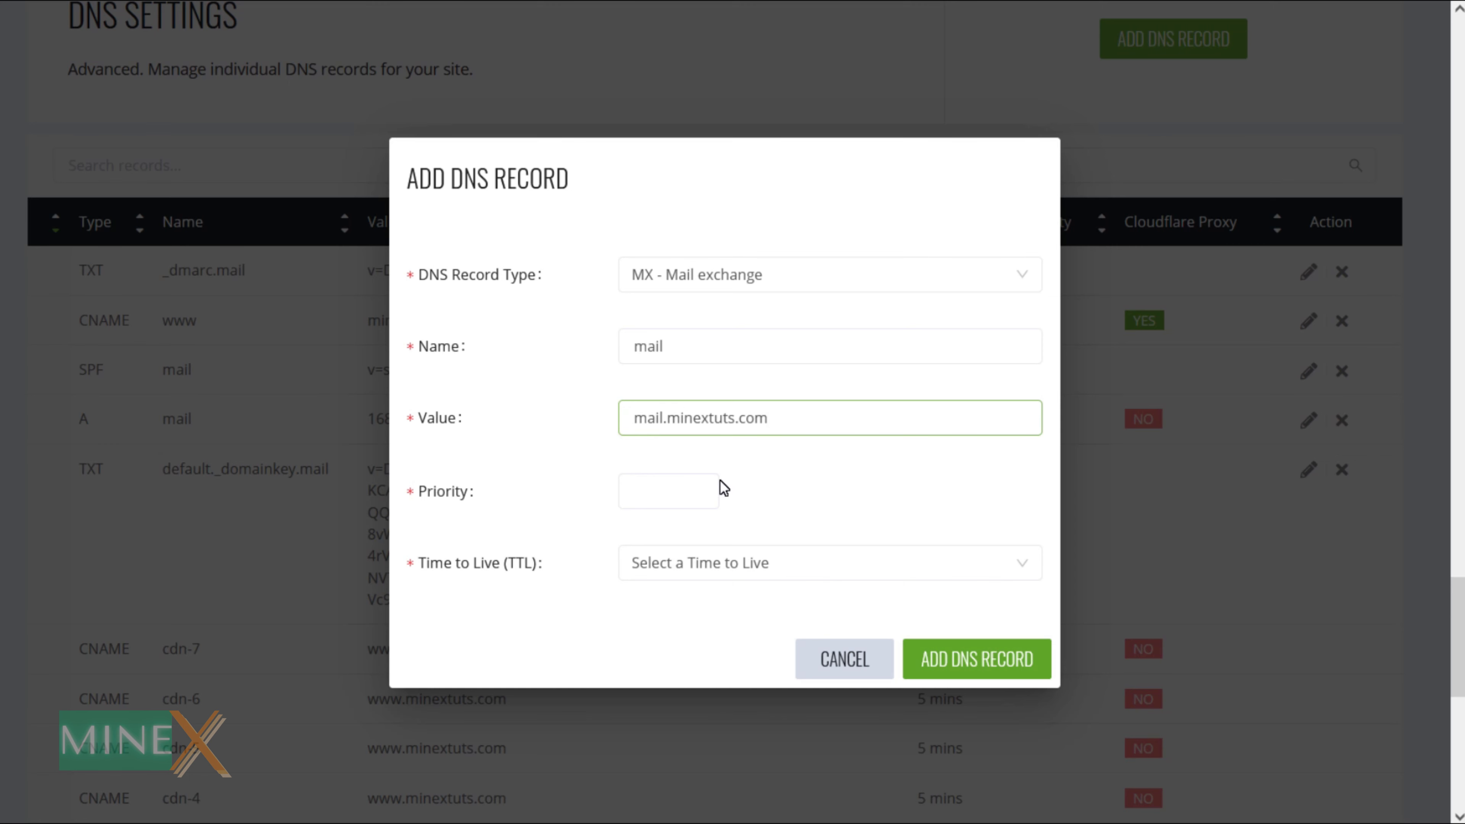
- Set the MX priority to 10 and TTL to 90 seconds, then save the record
left_click(697, 502)
type("0")
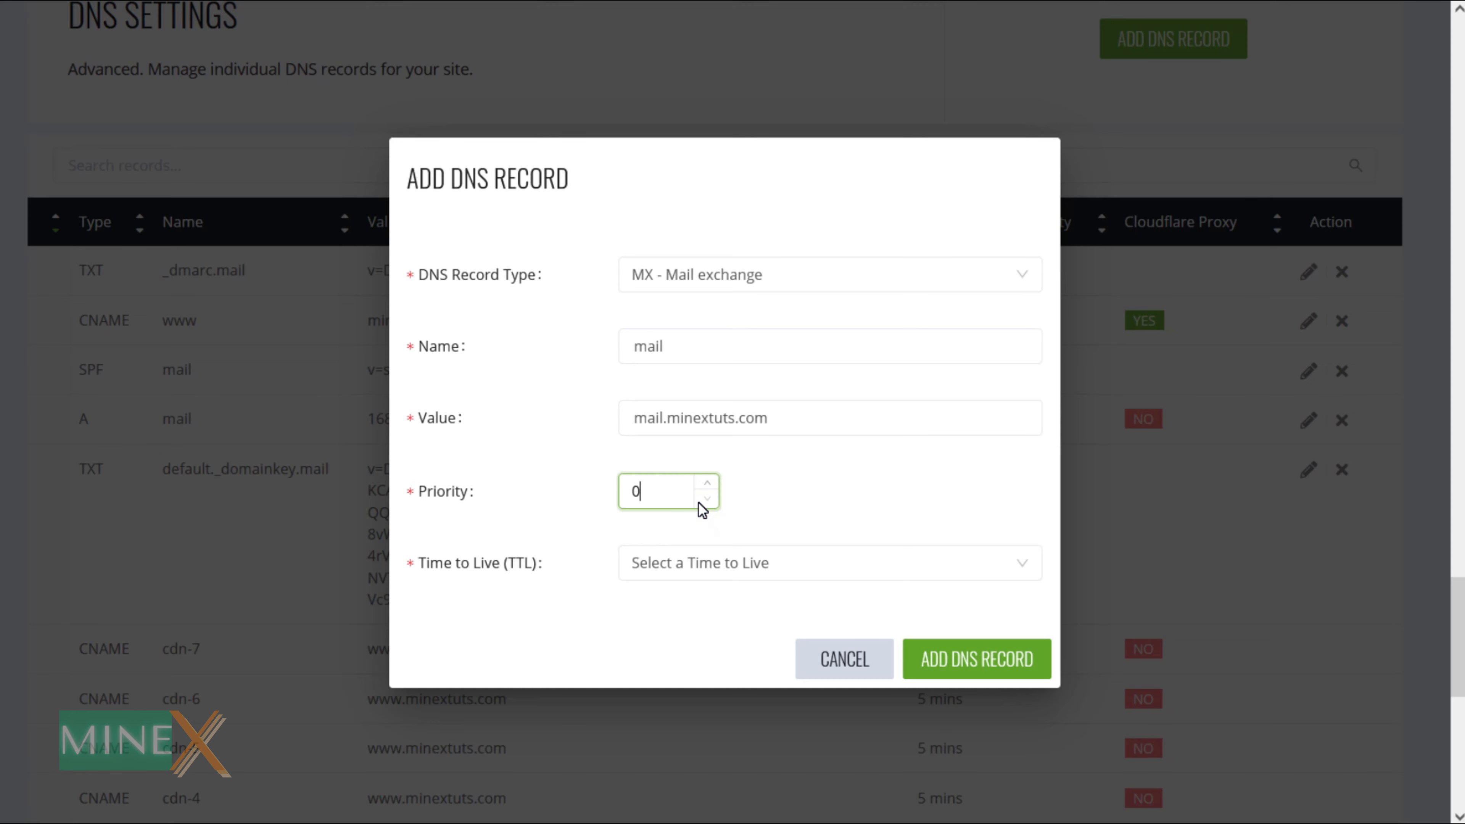
key("BackSpace")
type("9")
left_click(704, 486)
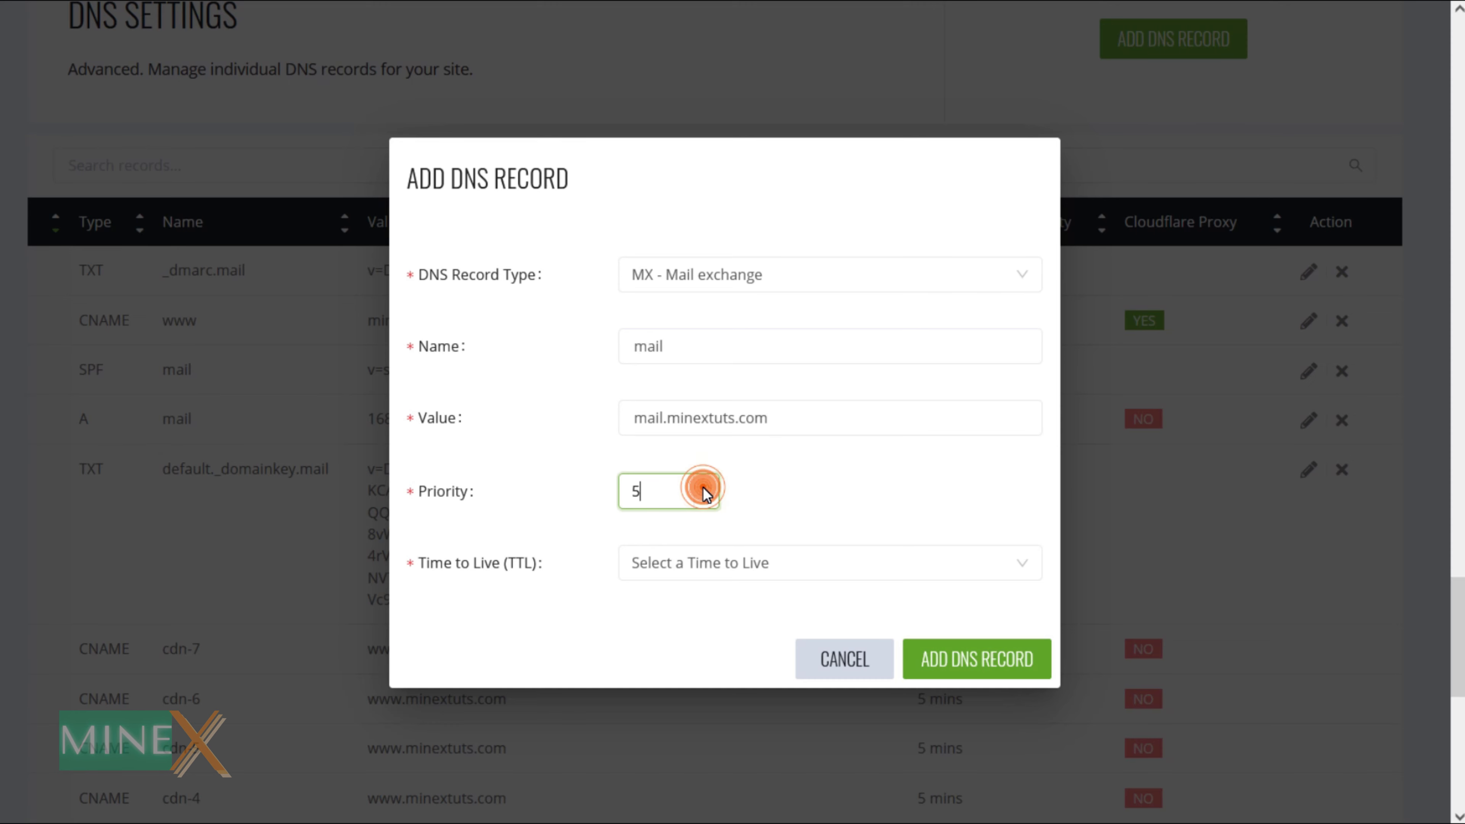
left_click(847, 479)
left_click(800, 568)
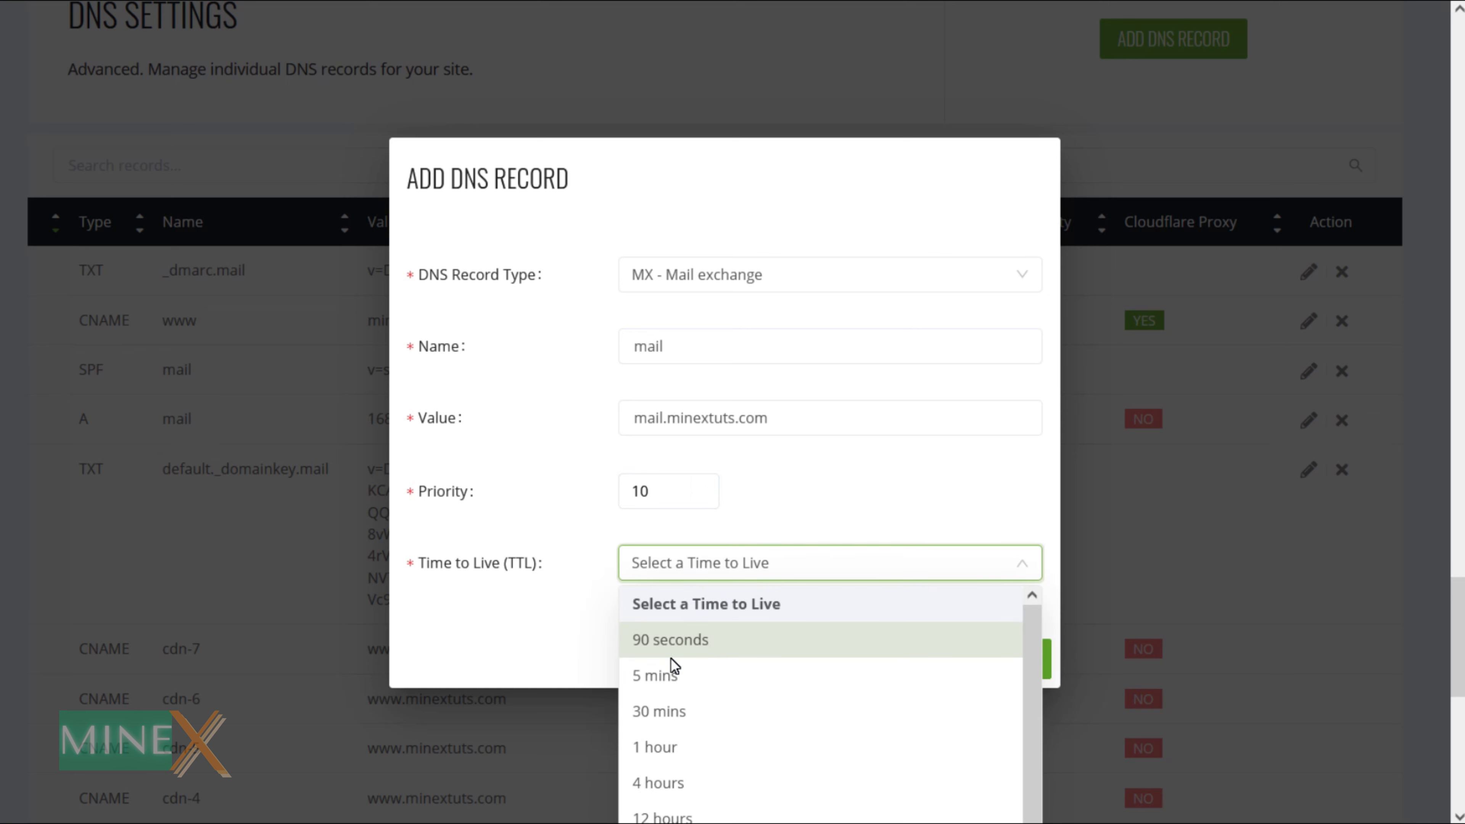
left_click(669, 648)
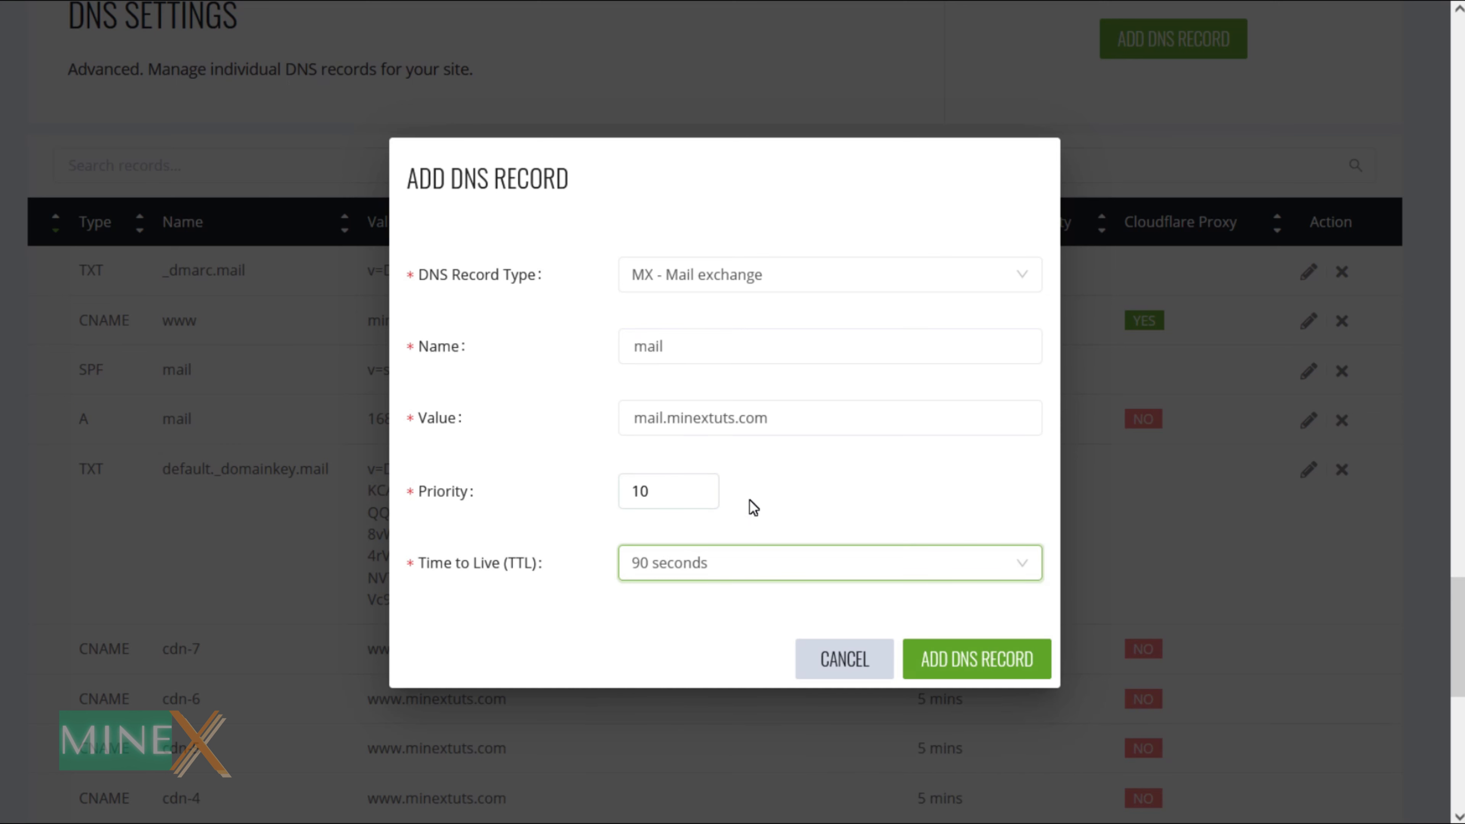
left_click(1014, 676)
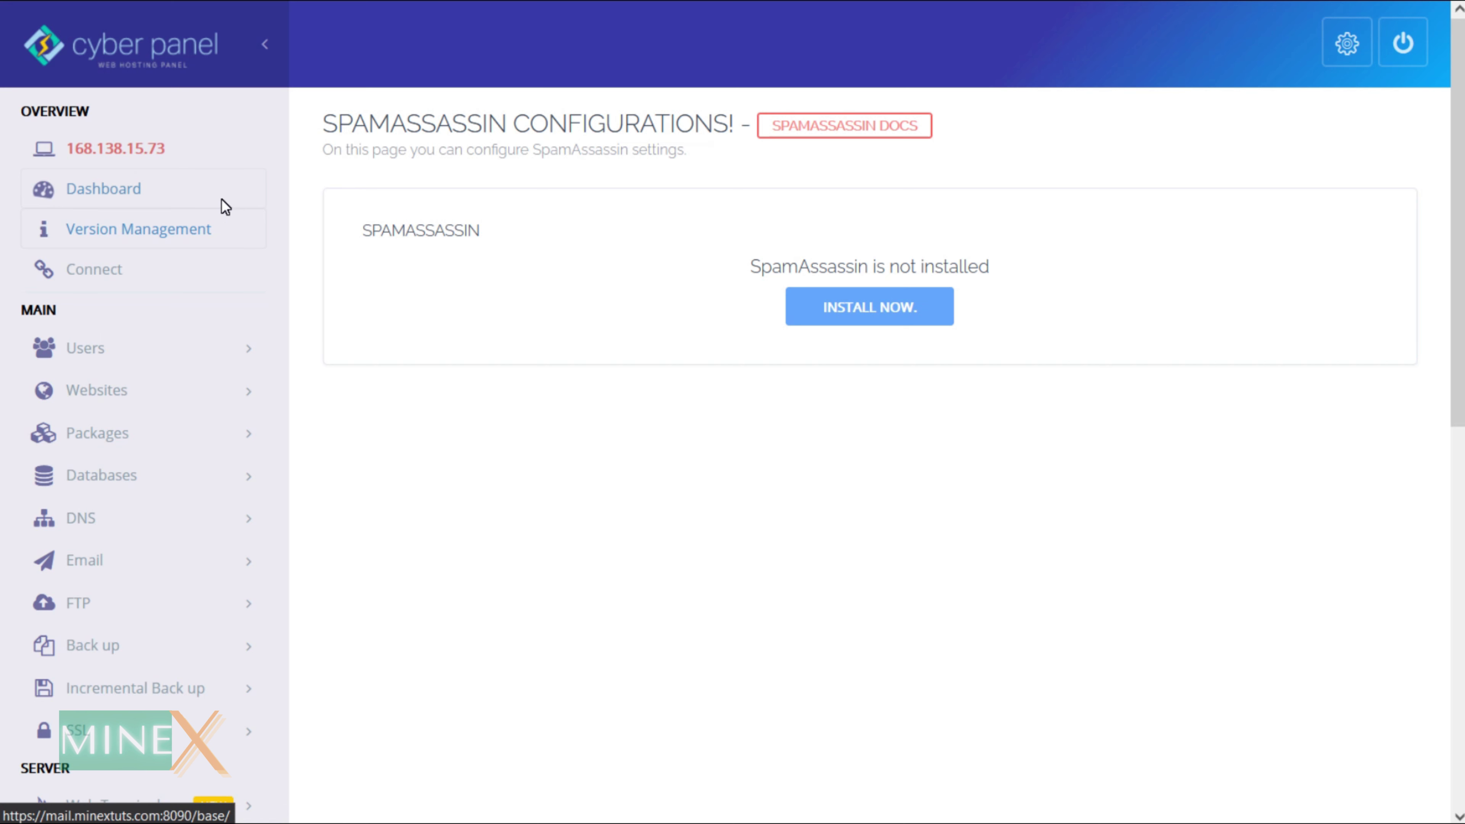
- Start the SpamAssassin installation with Install Now and follow its progress log
left_click(888, 321)
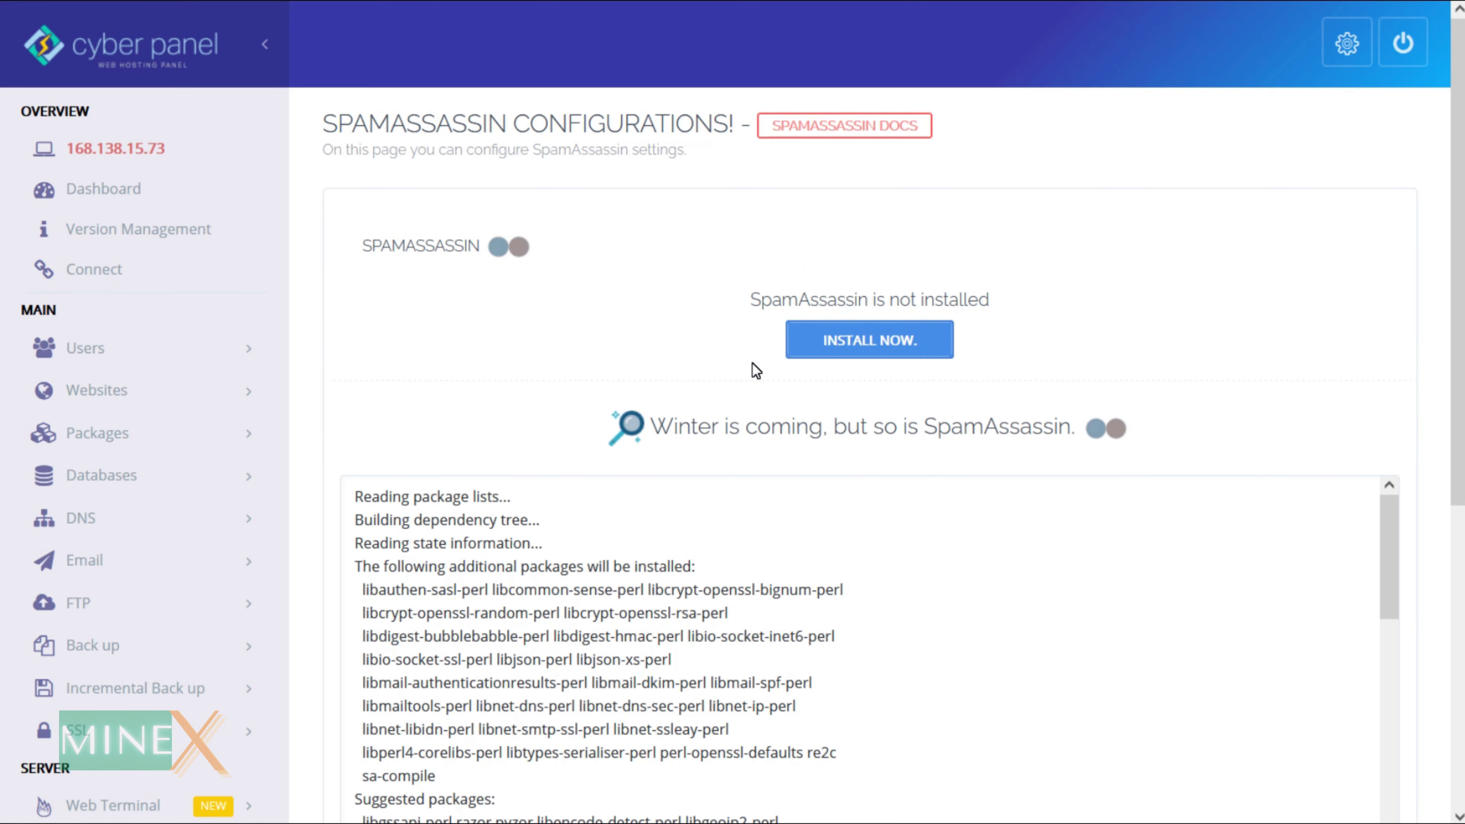
scroll(756, 370, "down", 5)
scroll(752, 362, "up", 1)
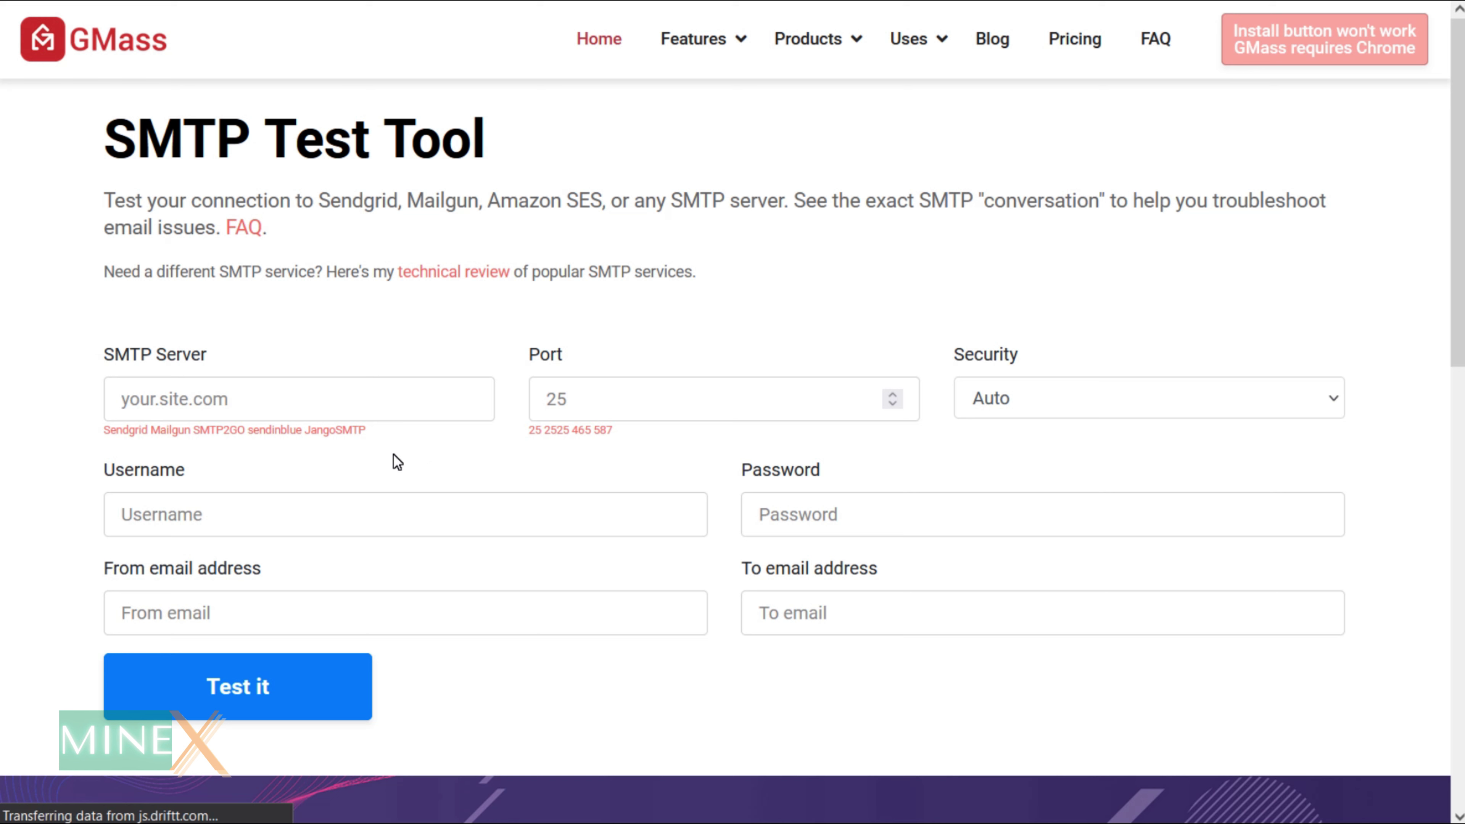
- Enter mail.minextuts.com as the SMTP Server in the GMass test form
left_click(274, 414)
type("mai")
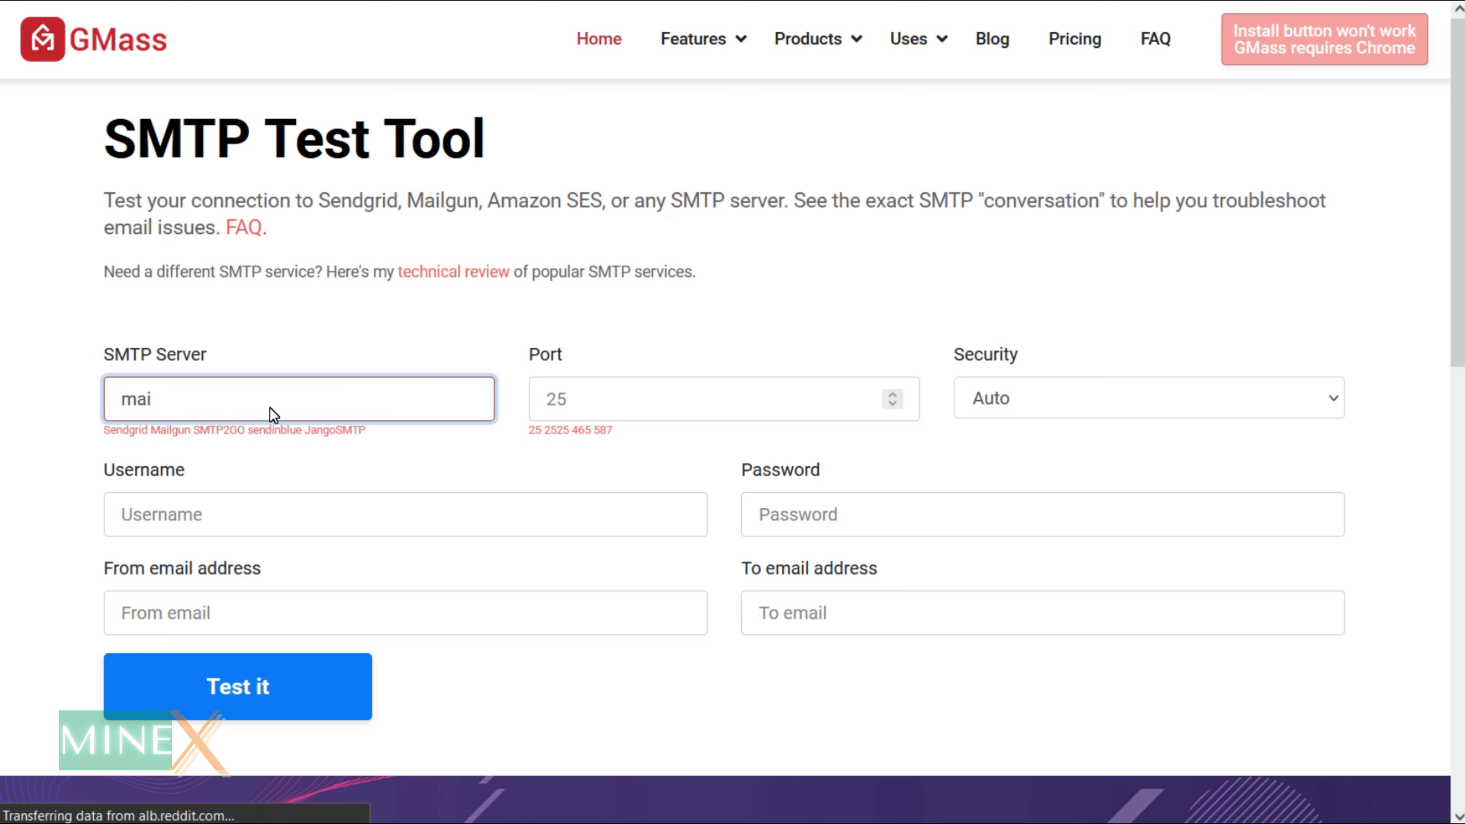
type("l.minextu")
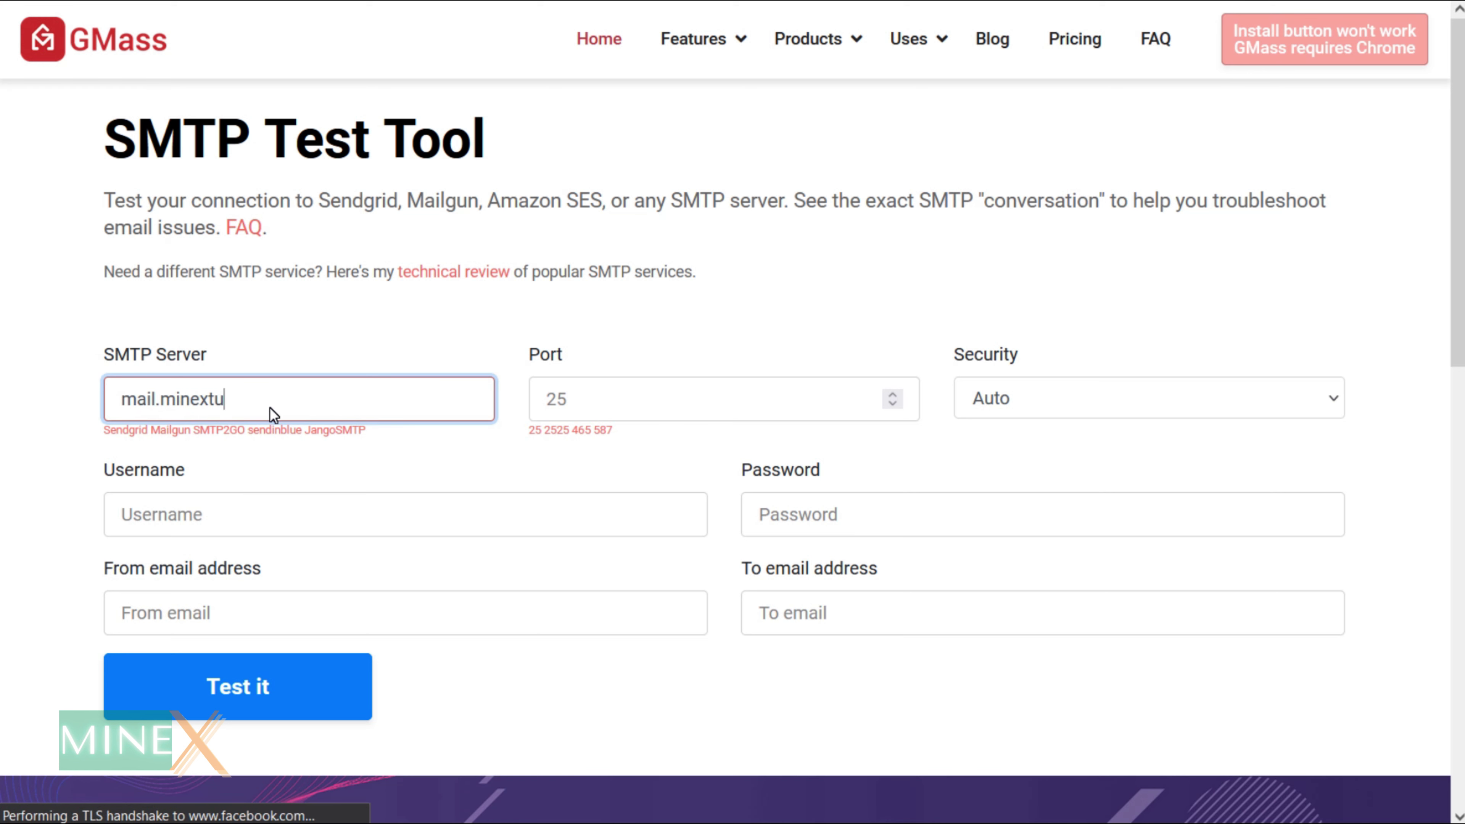
type("ts.com")
key("ctrl+a")
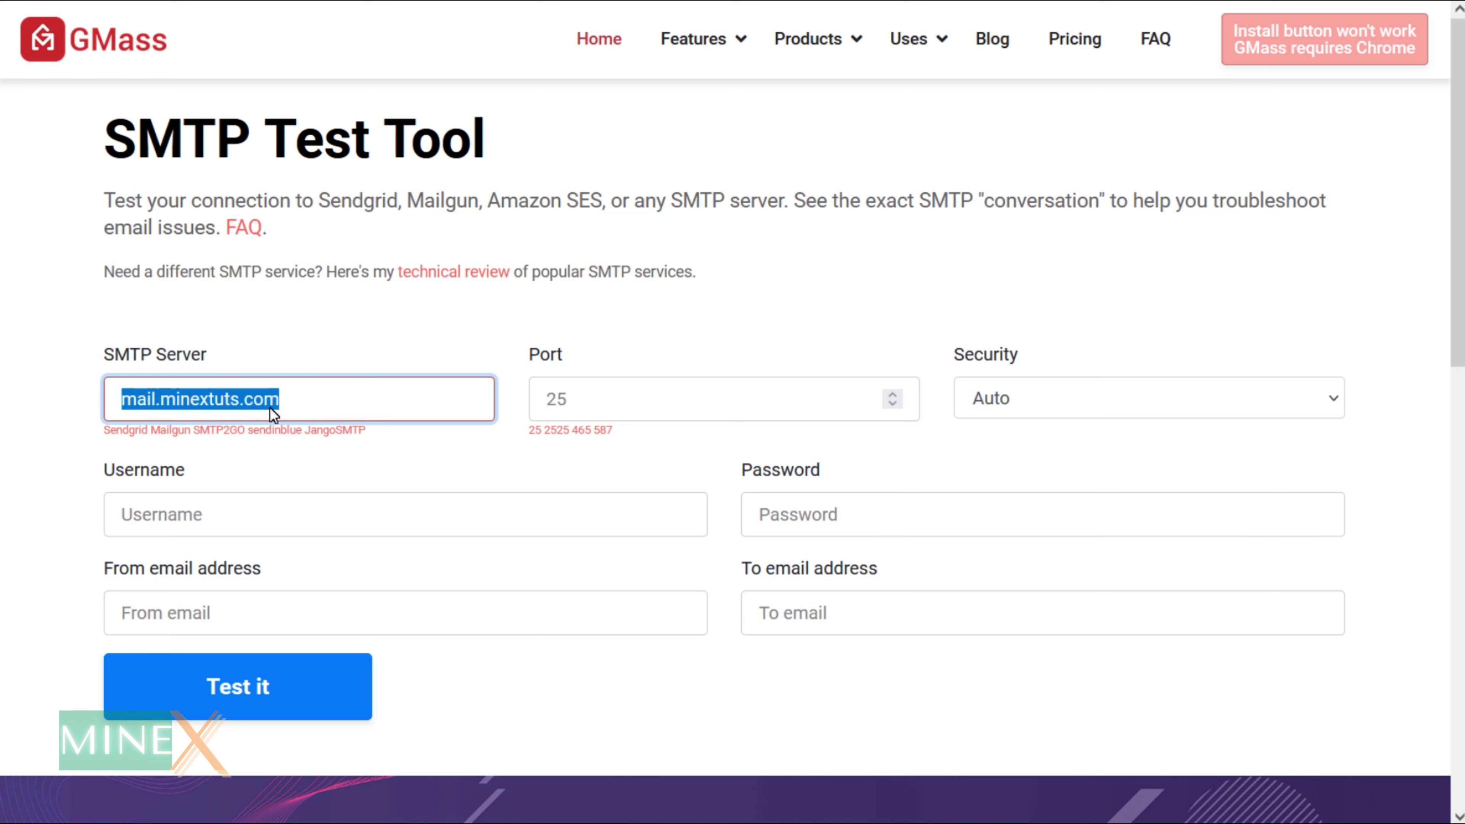
left_click(170, 514)
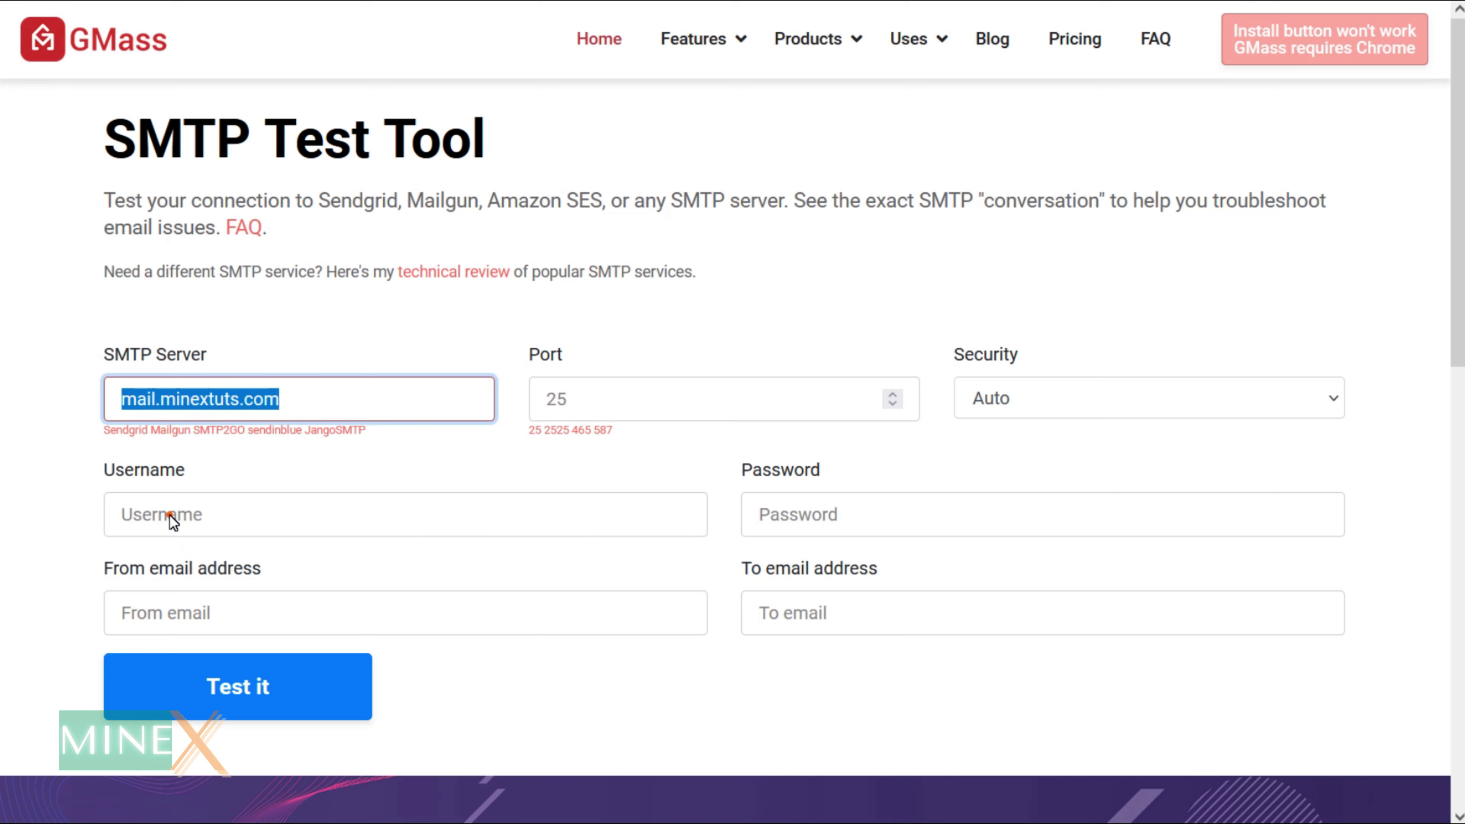